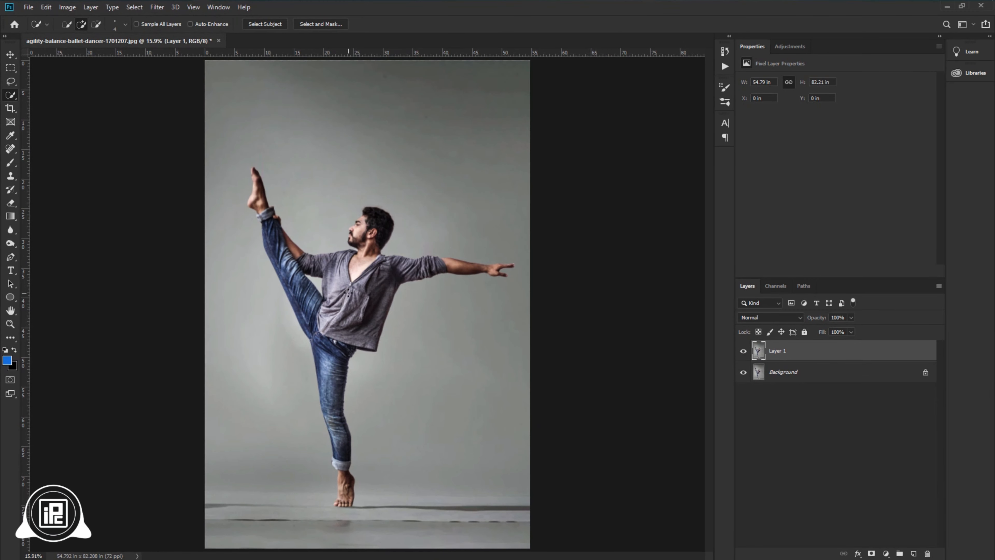
# Quick-select the dancer, using a brush size of 164 for the body and legs and 21 for the face and outstretched arm.
pyautogui.scroll(1, 348, 292)
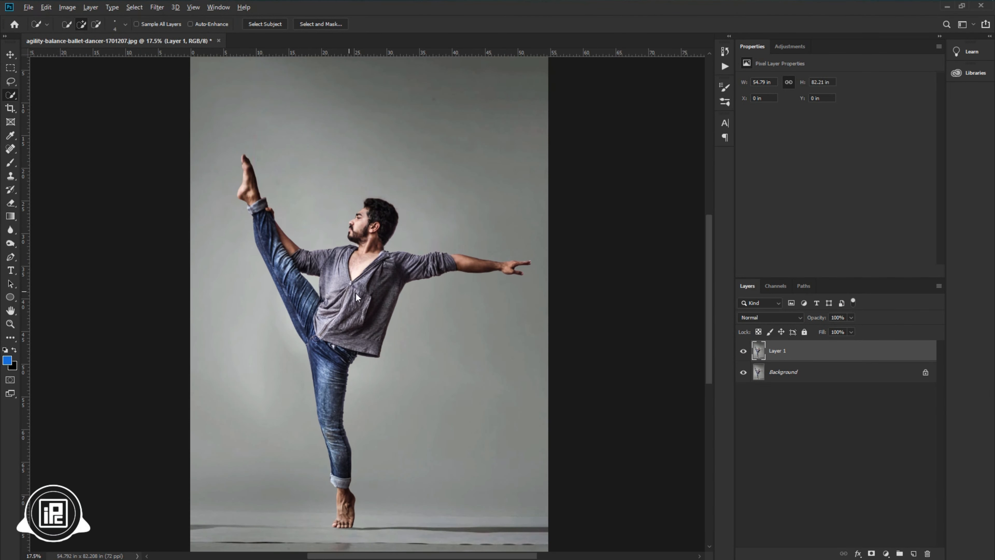
pyautogui.keyDown('alt'); pyautogui.moveTo(348, 292); pyautogui.dragTo(356, 293); pyautogui.keyUp('alt')
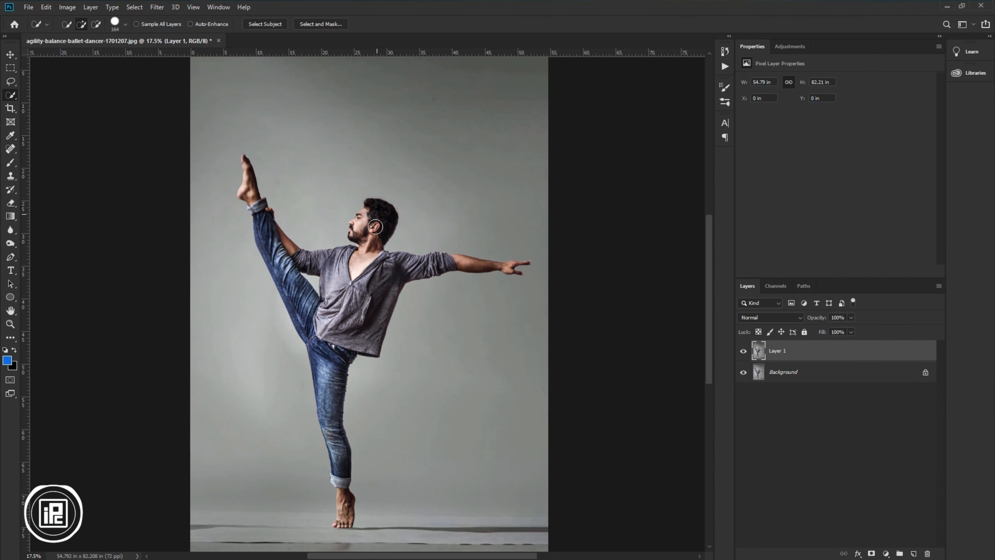
pyautogui.moveTo(363, 243)
pyautogui.mouseDown()
pyautogui.moveTo(330, 434)
pyautogui.moveTo(344, 498)
pyautogui.moveTo(316, 302)
pyautogui.moveTo(246, 179)
pyautogui.mouseUp()
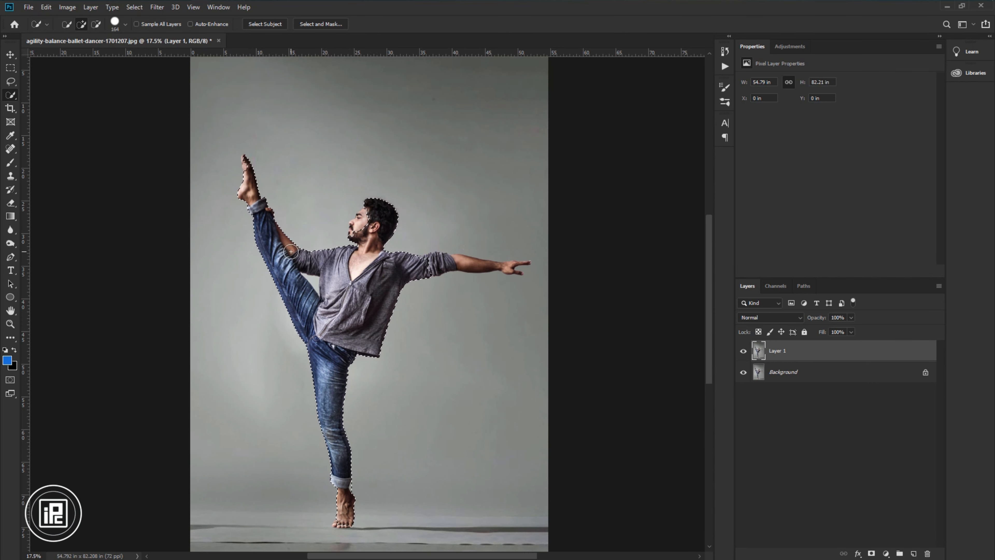
pyautogui.keyDown('alt'); pyautogui.moveTo(291, 252); pyautogui.dragTo(286, 252); pyautogui.keyUp('alt')
pyautogui.click(355, 222)
pyautogui.moveTo(423, 268)
pyautogui.mouseDown()
pyautogui.moveTo(508, 268)
pyautogui.moveTo(382, 253)
pyautogui.moveTo(524, 272)
pyautogui.moveTo(525, 260)
pyautogui.moveTo(547, 258)
pyautogui.moveTo(534, 276)
pyautogui.mouseUp()
pyautogui.scroll(3, 500, 269)
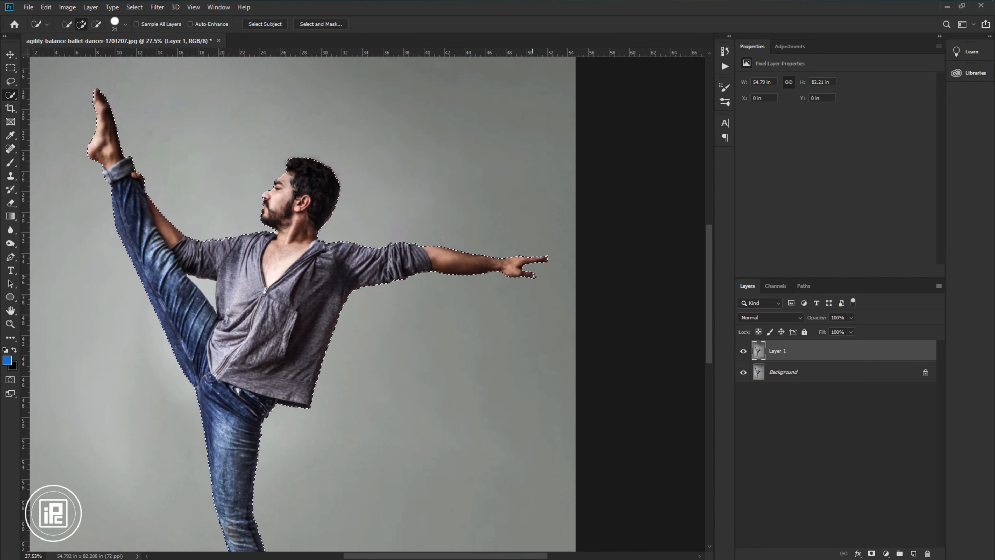
# Clean up the selection around the standing leg's cuff and heel, subtracting the strip of background beside the ankle.
pyautogui.scroll(-5, 329, 348)
pyautogui.scroll(3, 246, 445)
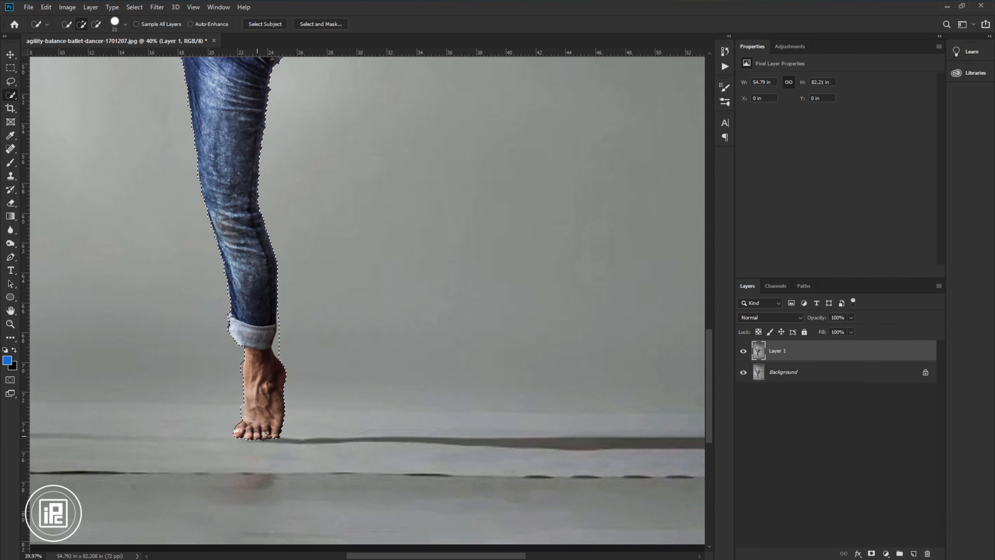
pyautogui.scroll(2, 282, 421)
pyautogui.press('alt')
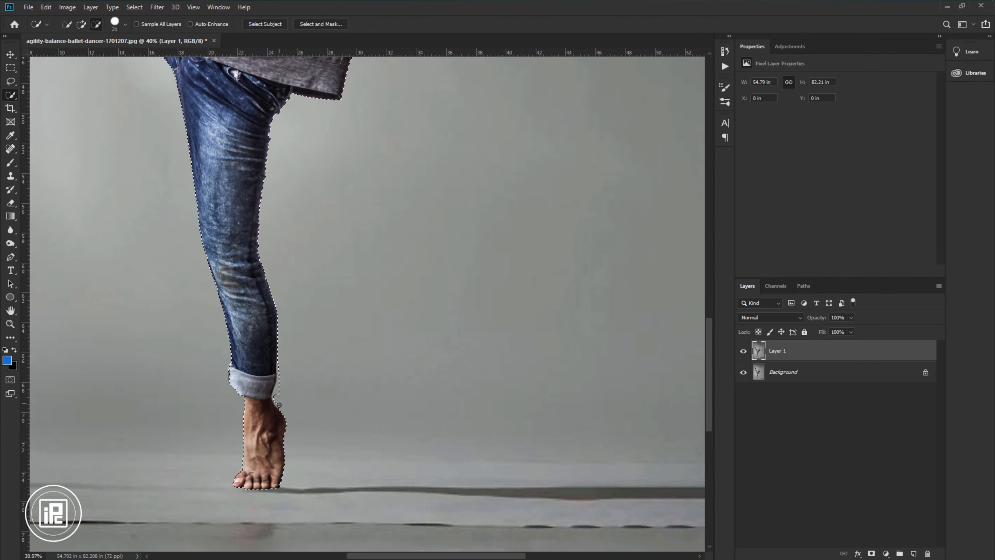
pyautogui.click(275, 383)
pyautogui.keyDown('alt'); pyautogui.click(275, 400); pyautogui.keyUp('alt')
pyautogui.keyDown('alt'); pyautogui.click(284, 380); pyautogui.keyUp('alt')
pyautogui.keyDown('alt'); pyautogui.click(283, 393); pyautogui.keyUp('alt')
# Add the sleeve edge of the arm holding the raised leg to the selection and check the rest of the upper body outline.
pyautogui.scroll(-5, 284, 393)
pyautogui.scroll(7, 347, 349)
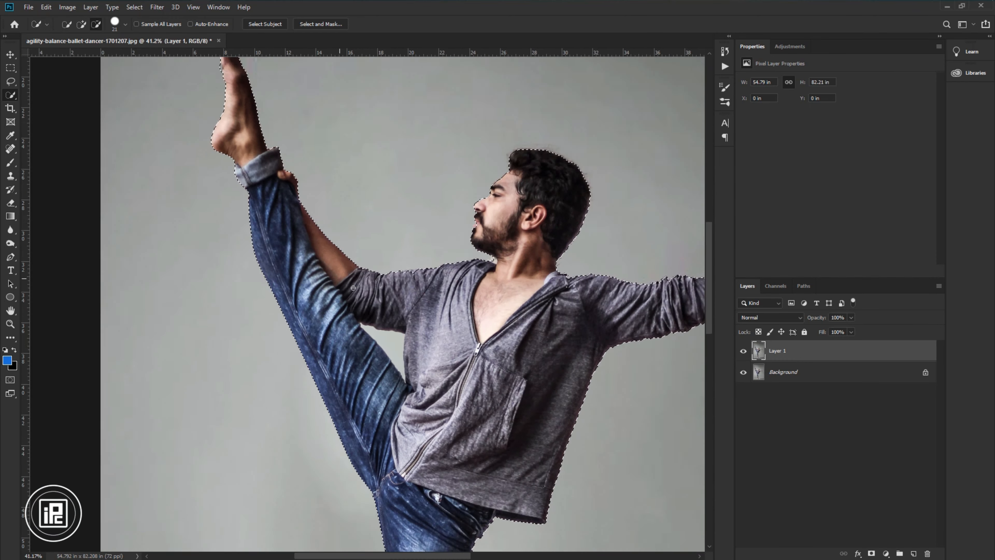
pyautogui.scroll(3, 395, 362)
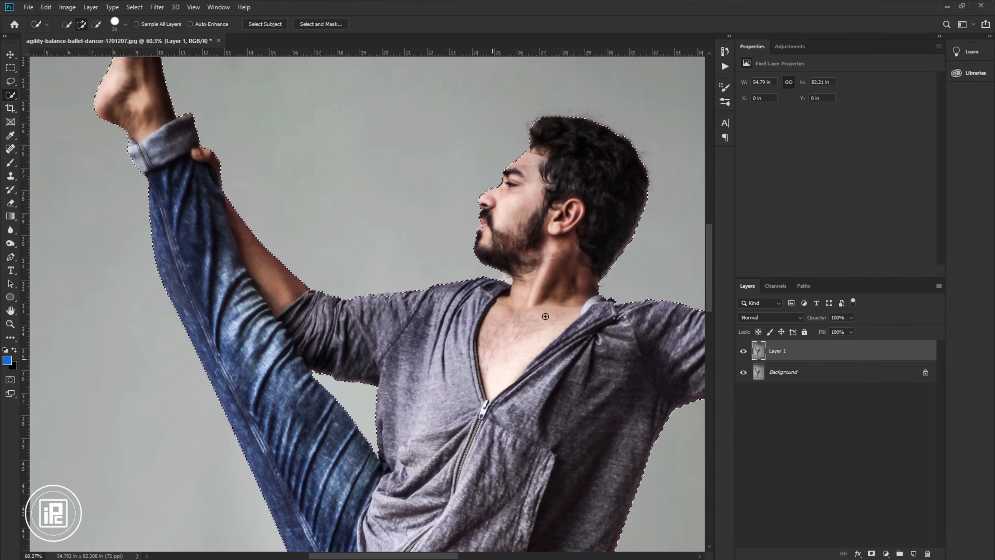
pyautogui.scroll(3, 498, 282)
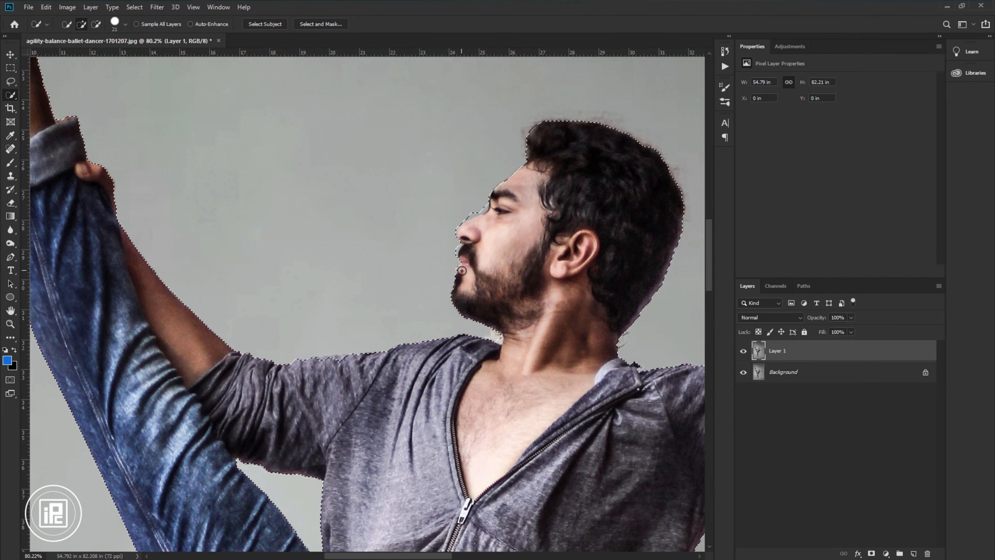
pyautogui.scroll(-2, 334, 321)
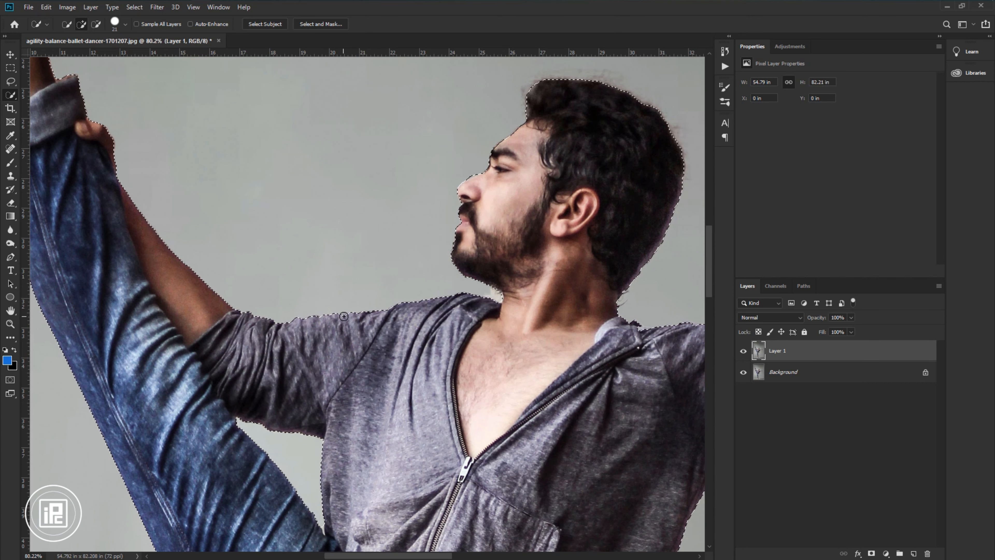
pyautogui.click(344, 319)
pyautogui.scroll(-3, 641, 334)
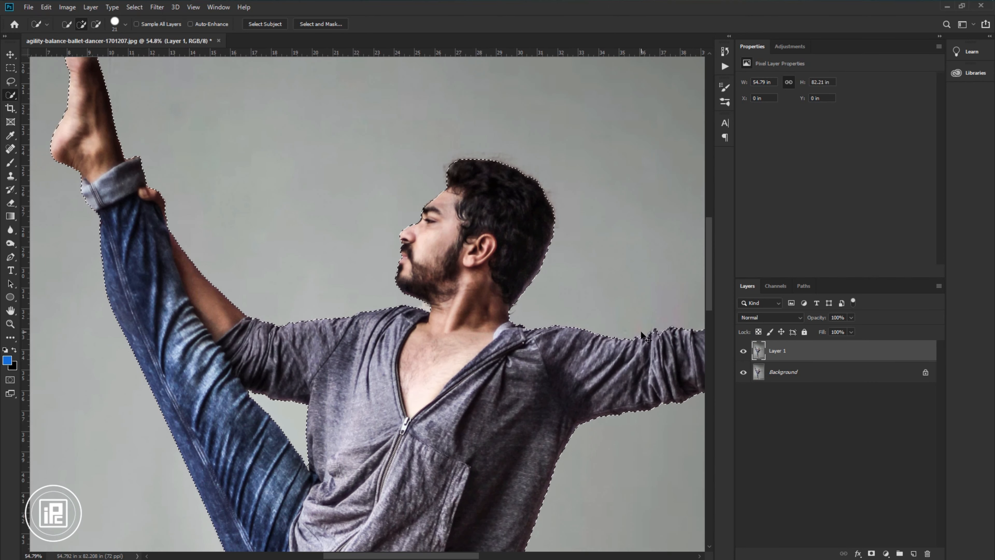
pyautogui.scroll(4, 640, 331)
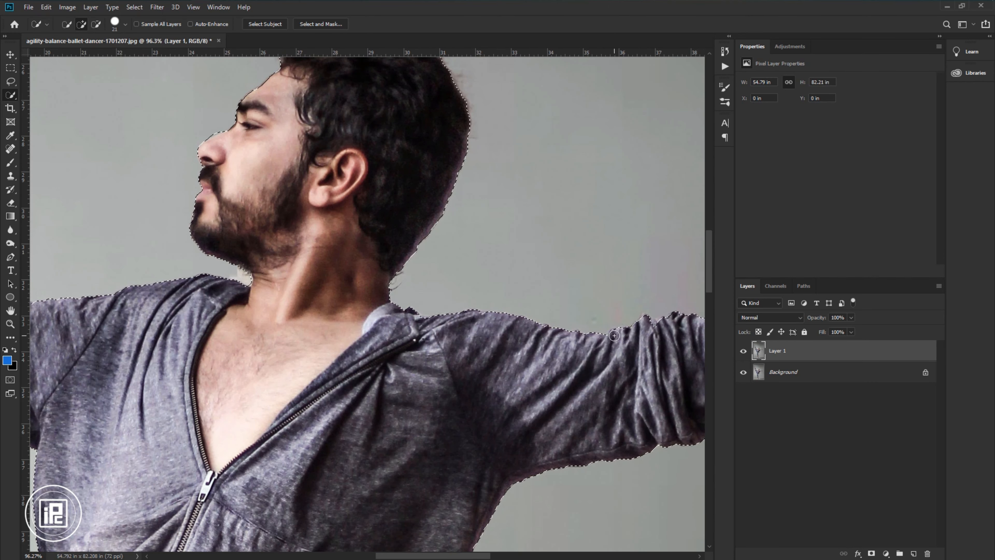
pyautogui.scroll(-6, 468, 323)
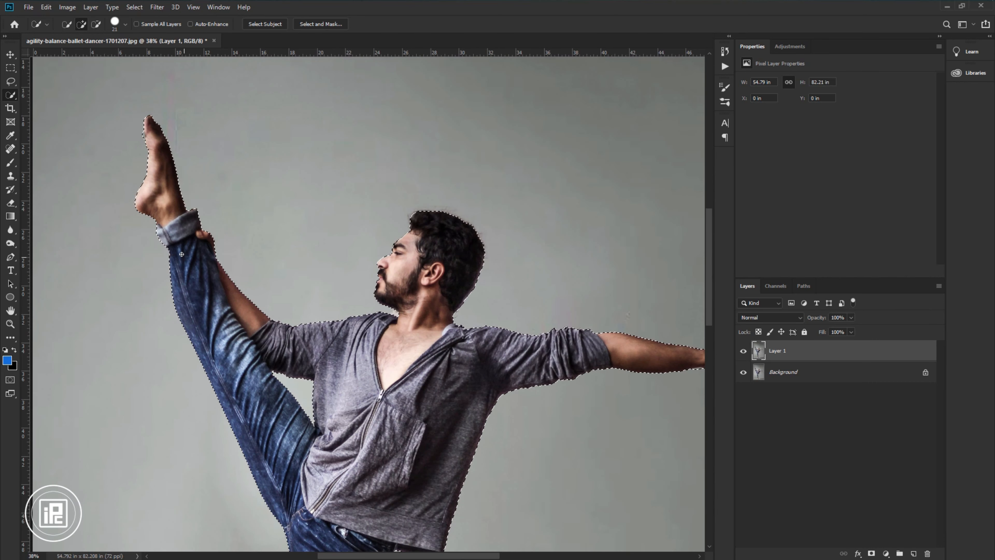
pyautogui.scroll(2, 284, 333)
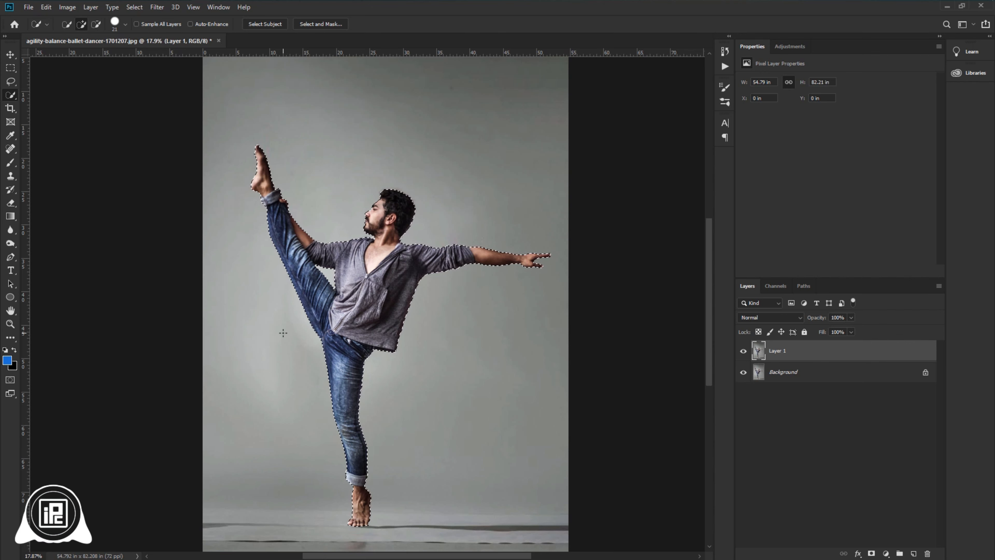
# Mask Layer 1 with the dancer selection, hide the Background layer, and target the image instead of its mask.
pyautogui.click(872, 553)
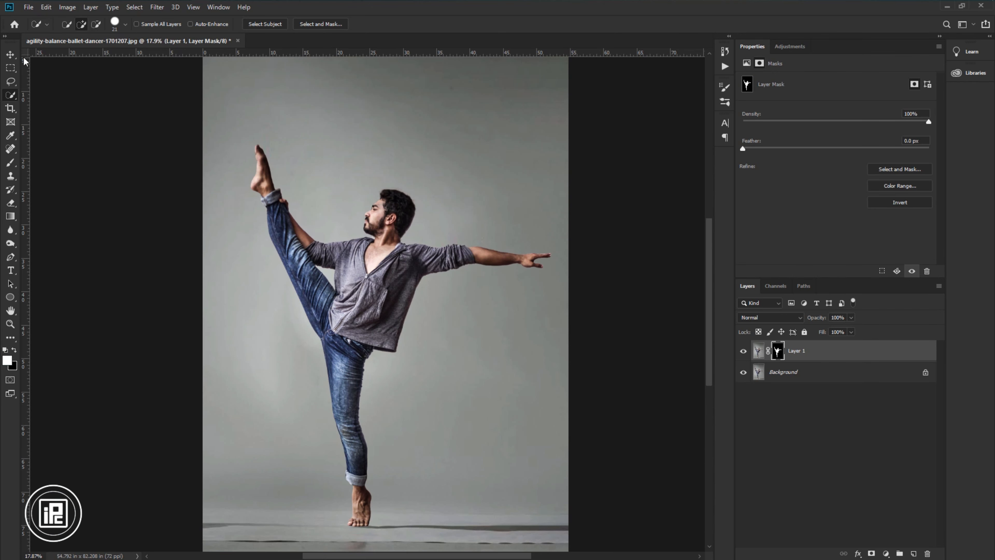
pyautogui.click(10, 54)
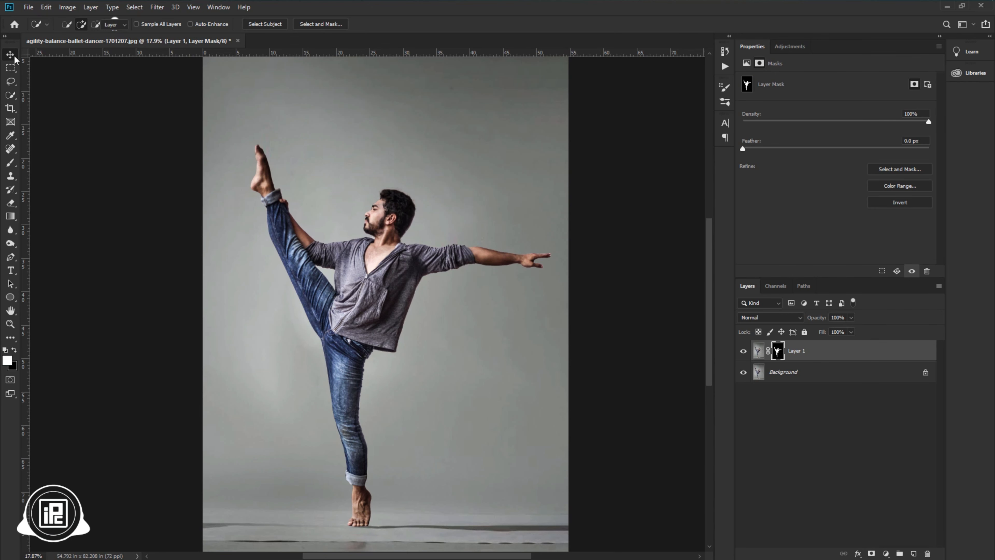
pyautogui.click(743, 373)
pyautogui.click(759, 350)
pyautogui.scroll(-3, 516, 374)
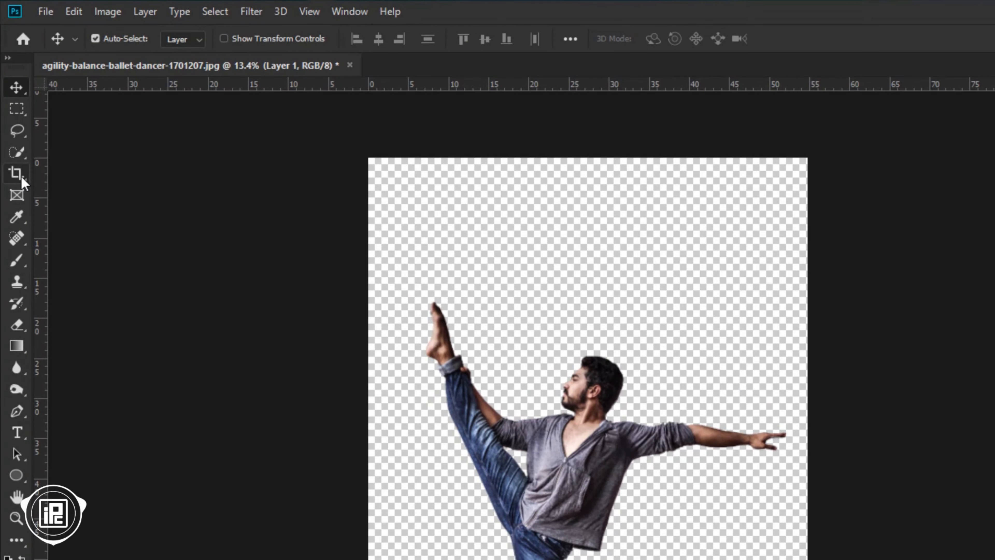
# Crop the canvas at a 16:9 ratio, extending it to about 127.24 by 71.56 in so the whole dancer fits inside.
pyautogui.click(23, 182)
pyautogui.click(74, 173)
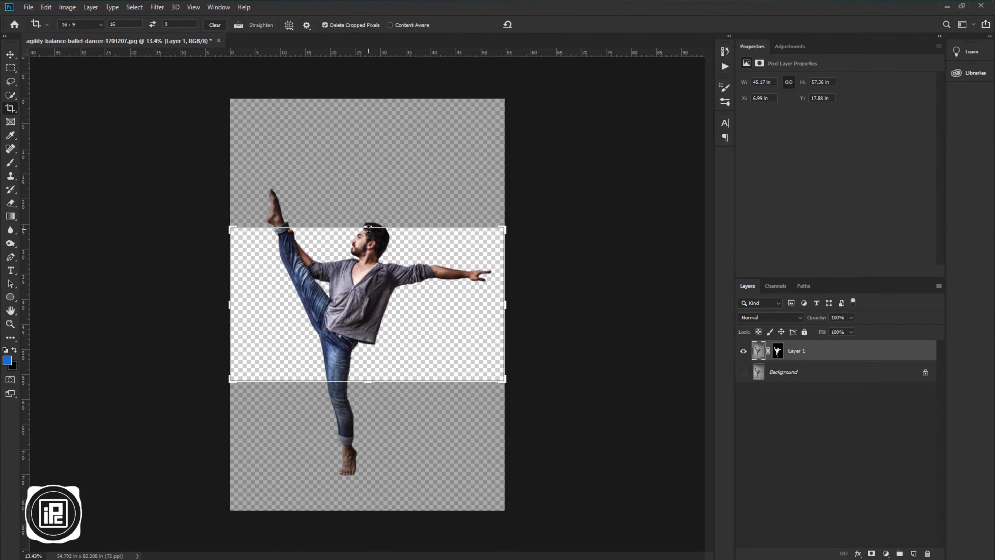
pyautogui.moveTo(369, 229); pyautogui.dragTo(376, 202)
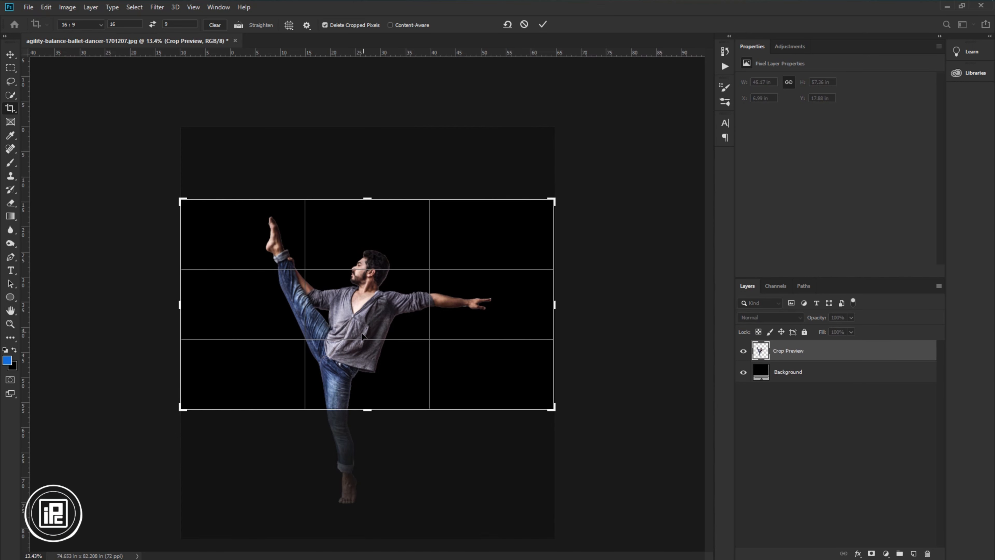
pyautogui.moveTo(369, 410); pyautogui.dragTo(377, 470)
pyautogui.moveTo(368, 143); pyautogui.dragTo(368, 128)
pyautogui.moveTo(367, 475); pyautogui.dragTo(367, 477)
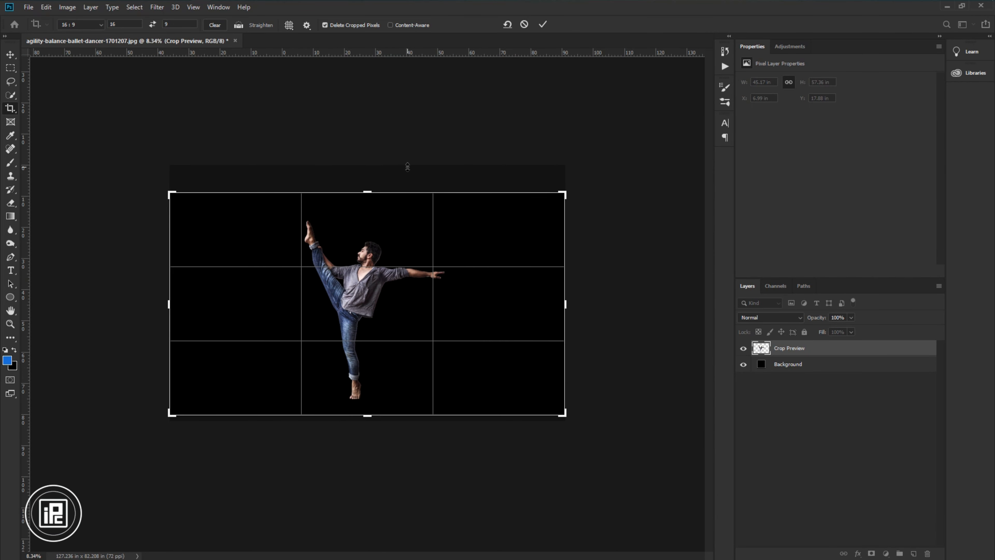
pyautogui.click(547, 25)
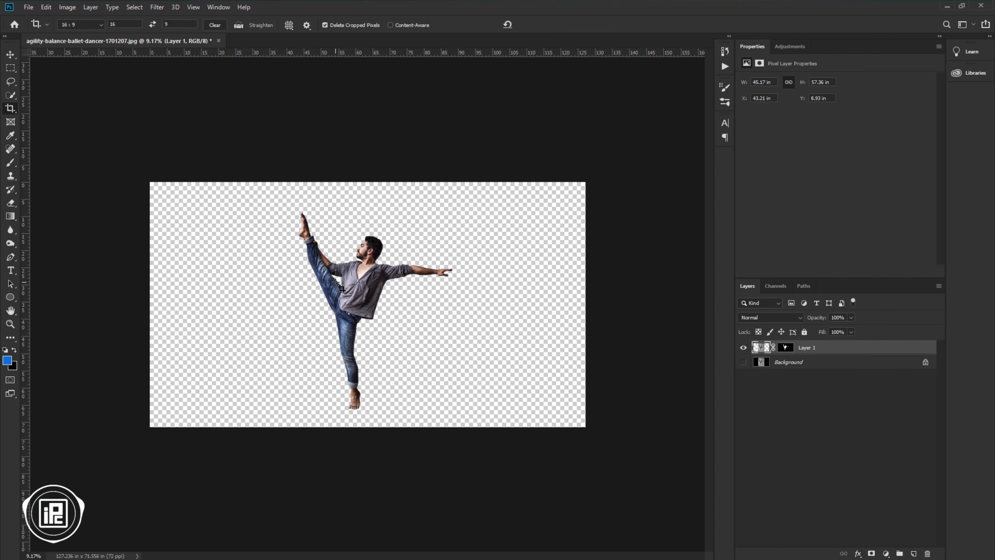
# Add a new layer directly above the Background layer and fill it with white in Normal mode at 100% opacity.
pyautogui.click(11, 56)
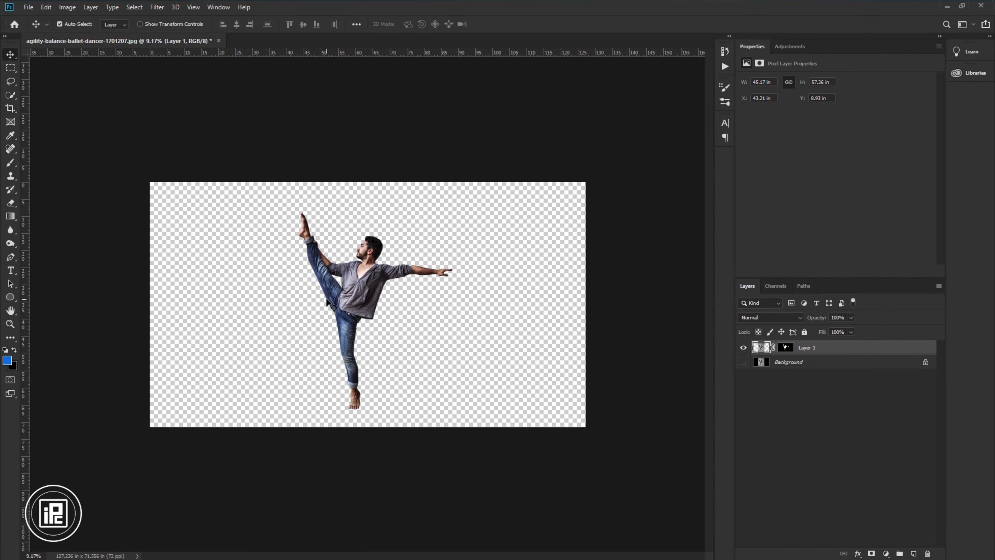
pyautogui.click(781, 366)
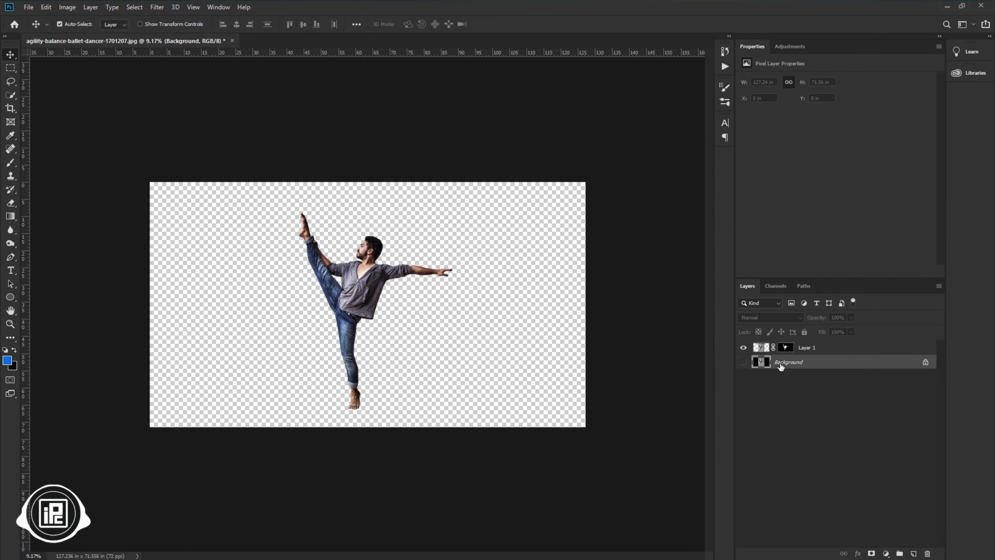
pyautogui.click(914, 553)
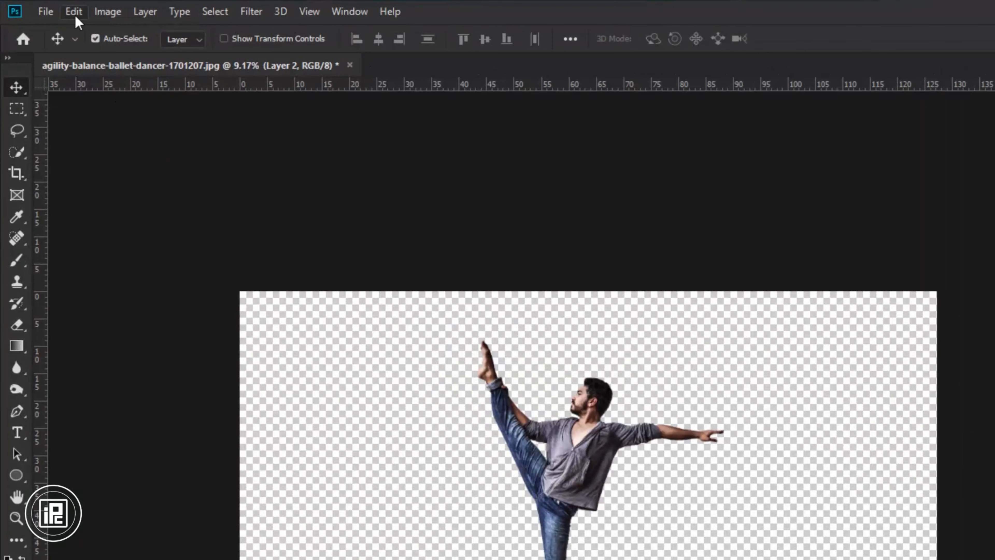
pyautogui.click(47, 7)
pyautogui.click(87, 271)
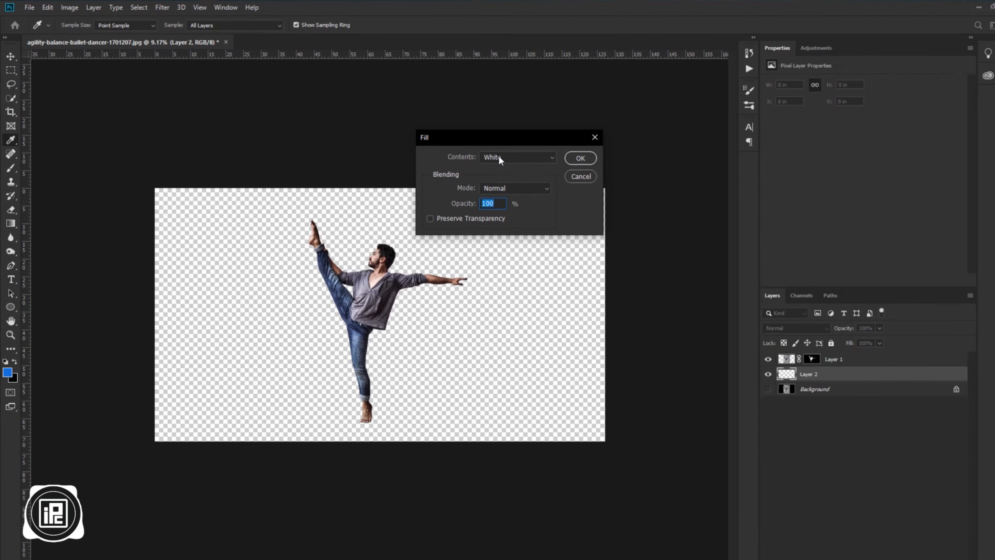
pyautogui.click(499, 157)
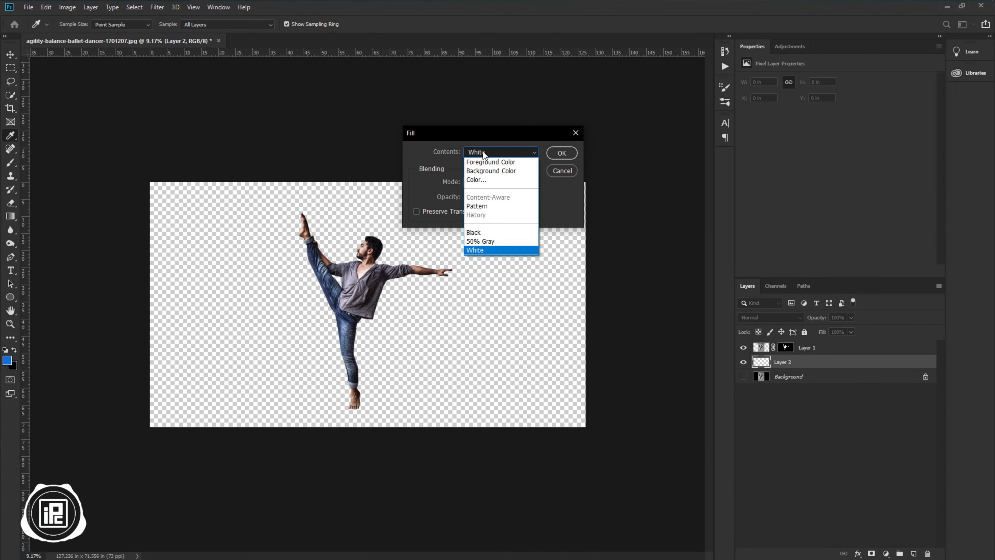
pyautogui.click(483, 251)
pyautogui.click(561, 155)
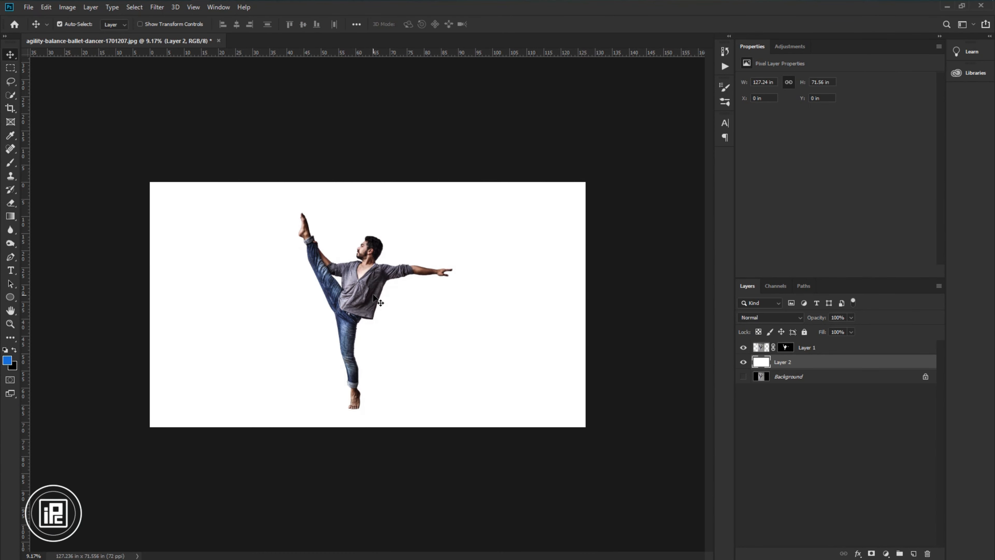
# Hide the dancer's layer and choose the light-to-dark blue preset for the Gradient tool.
pyautogui.click(744, 348)
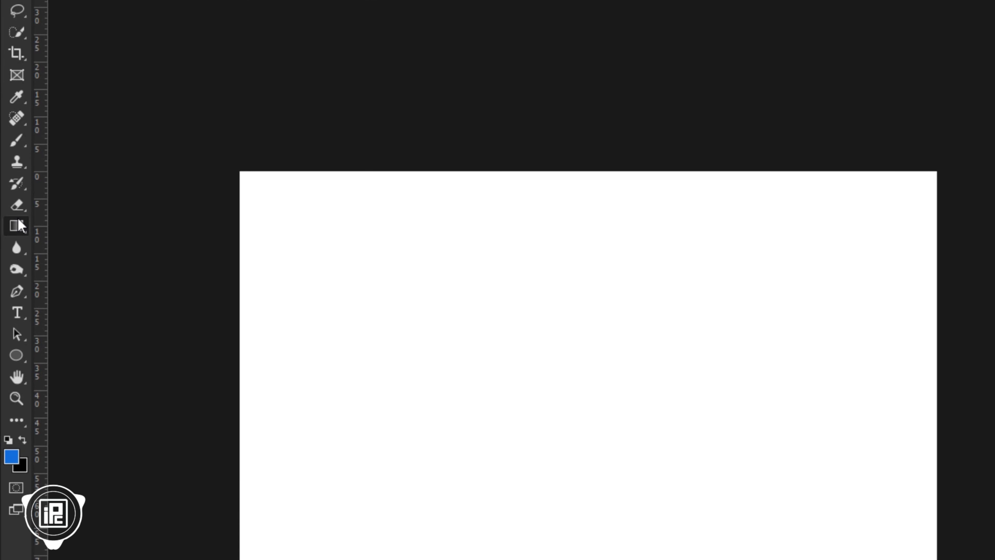
pyautogui.rightClick(21, 226)
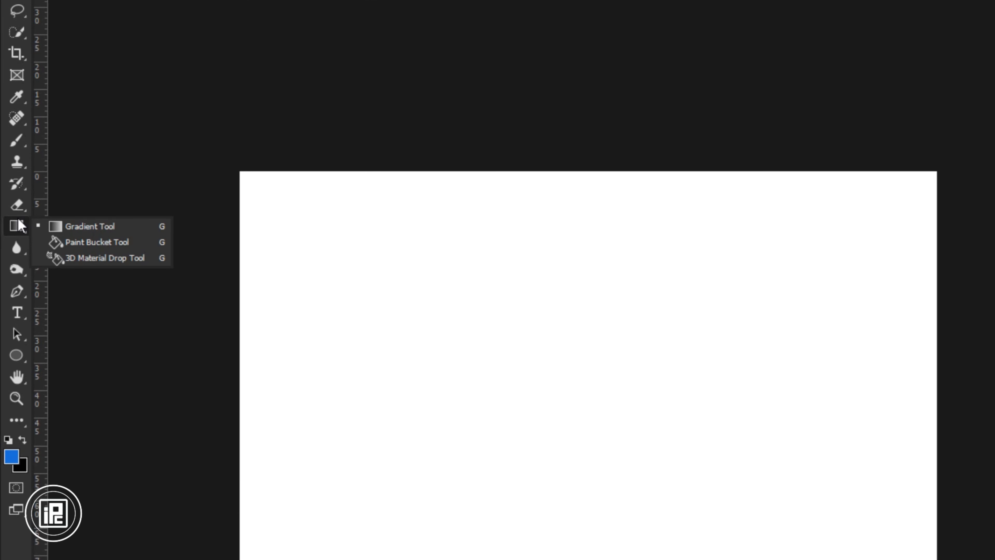
pyautogui.click(80, 226)
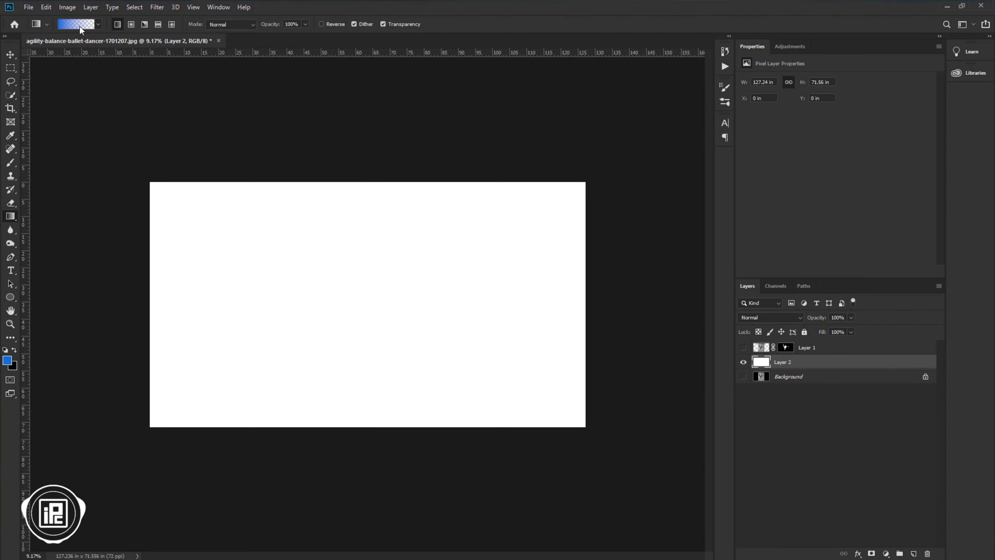
pyautogui.click(80, 27)
pyautogui.click(691, 127)
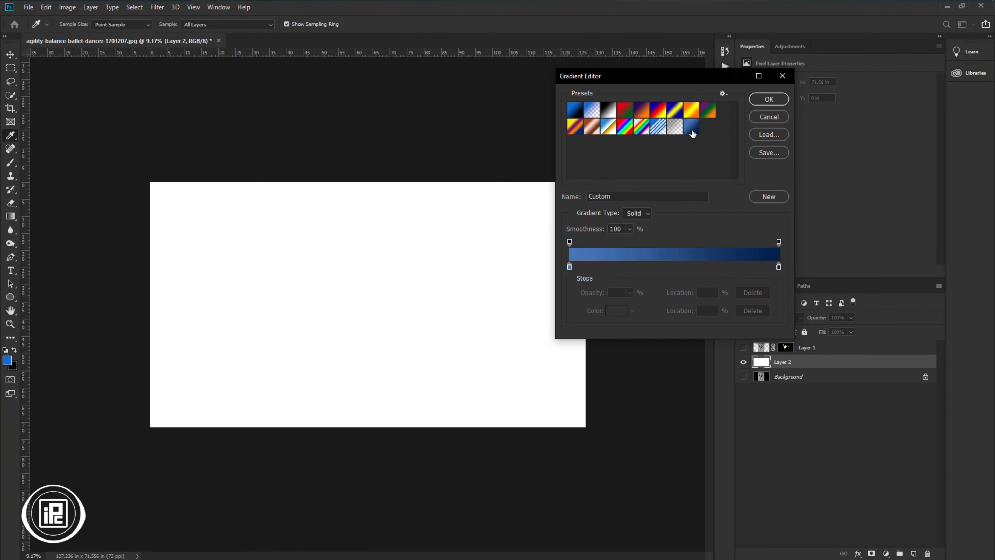
# Set the gradient's starting color stop to #4a7bc6 and draw a linear gradient from the canvas center past its upper-right corner.
pyautogui.click(570, 267)
pyautogui.click(611, 311)
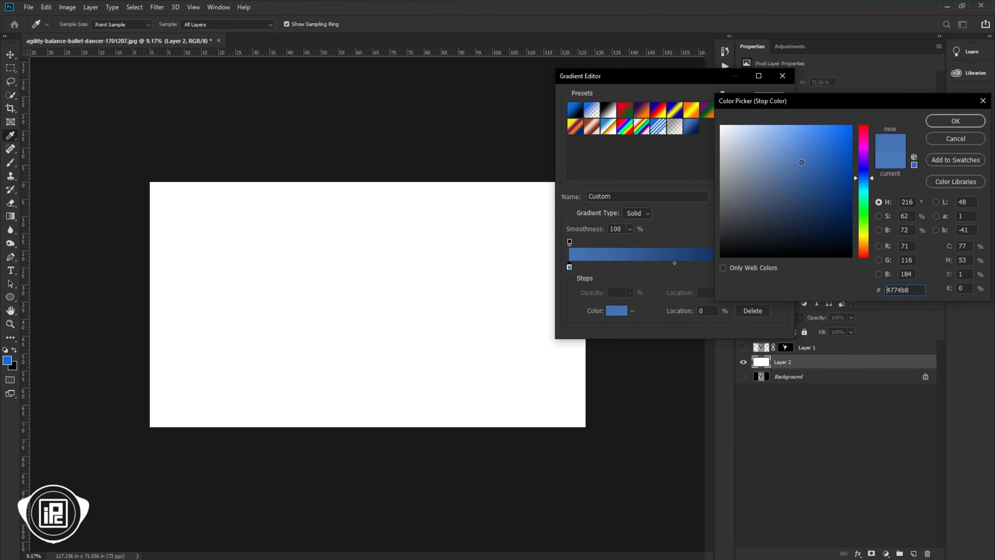
pyautogui.click(954, 126)
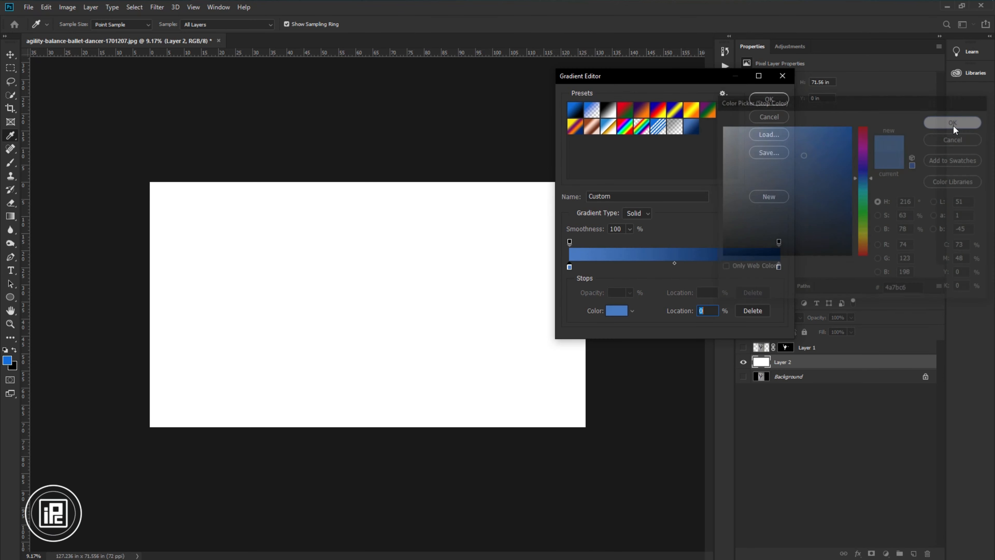
pyautogui.click(769, 100)
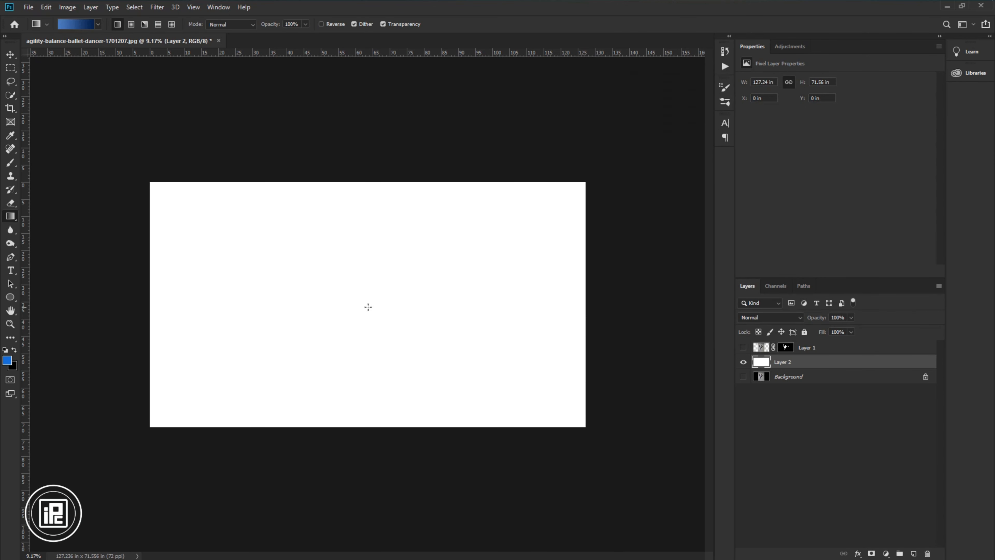
pyautogui.moveTo(368, 304); pyautogui.dragTo(669, 124)
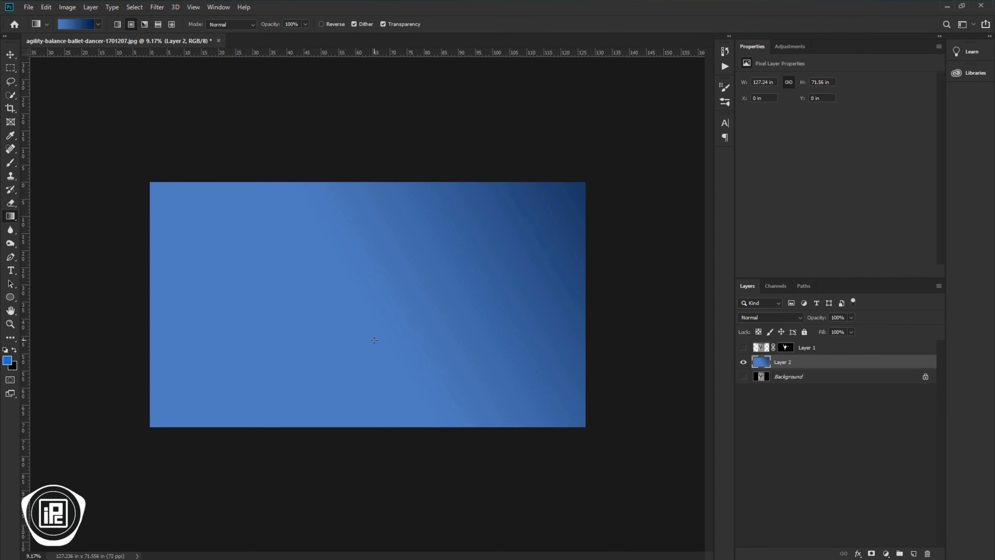
# Replace the linear gradient with a radial one drawn from the canvas center past its right edge, and show the dancer's layer.
pyautogui.hotkey('ctrl', 'z')
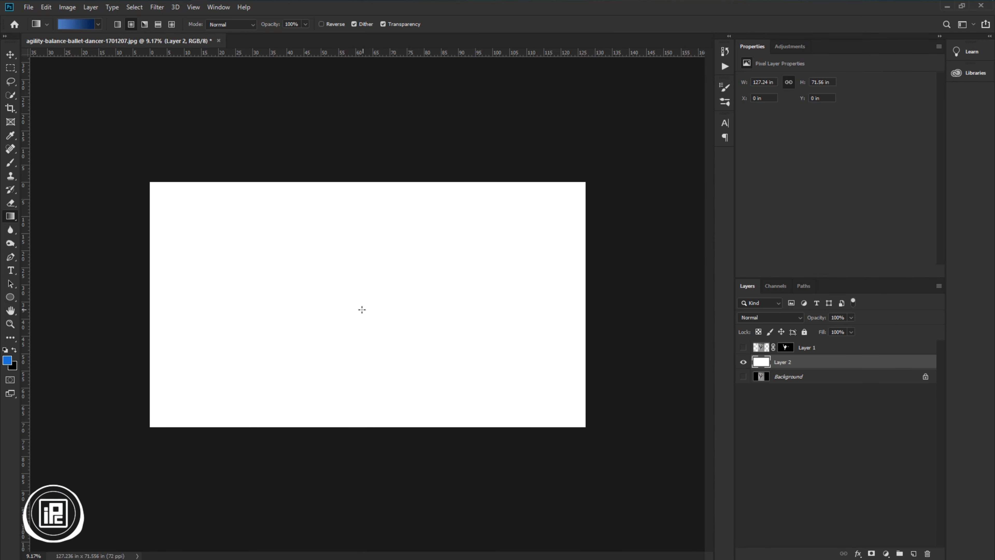
pyautogui.moveTo(496, 231); pyautogui.dragTo(658, 138)
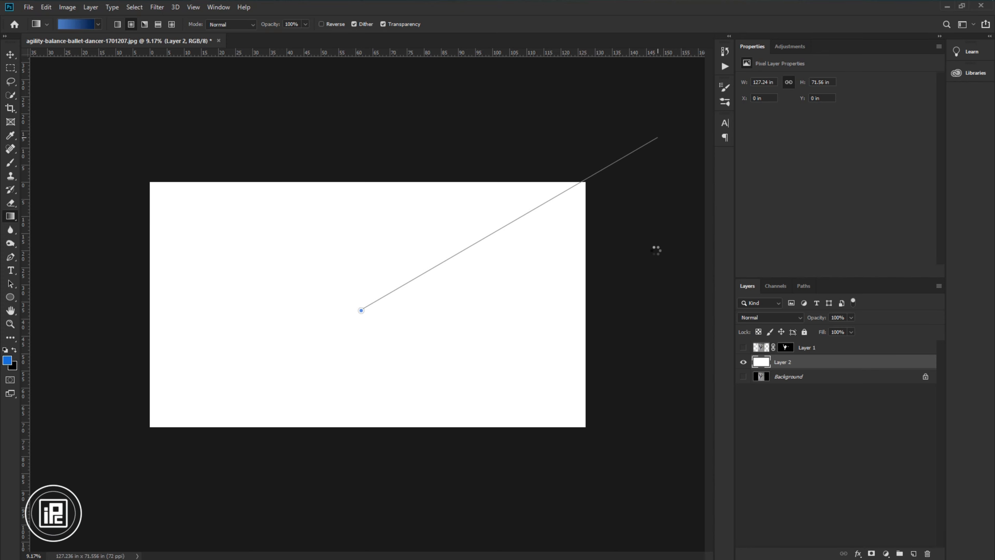
pyautogui.moveTo(658, 138); pyautogui.dragTo(657, 244)
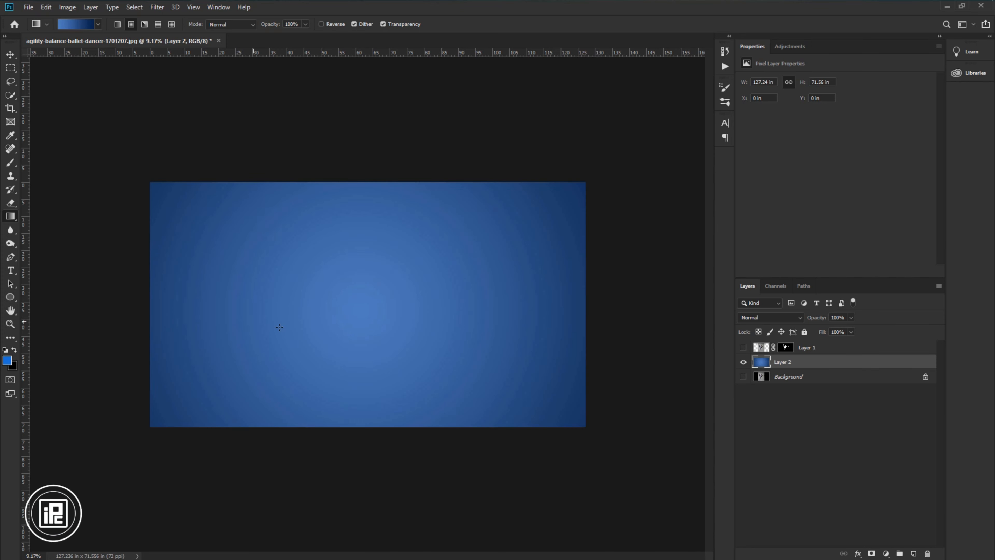
pyautogui.click(10, 54)
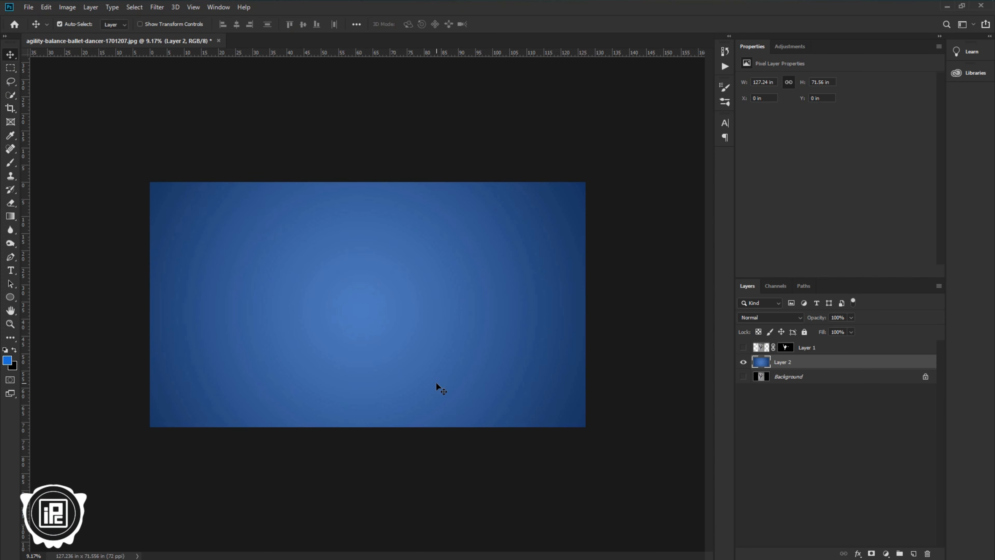
pyautogui.click(743, 347)
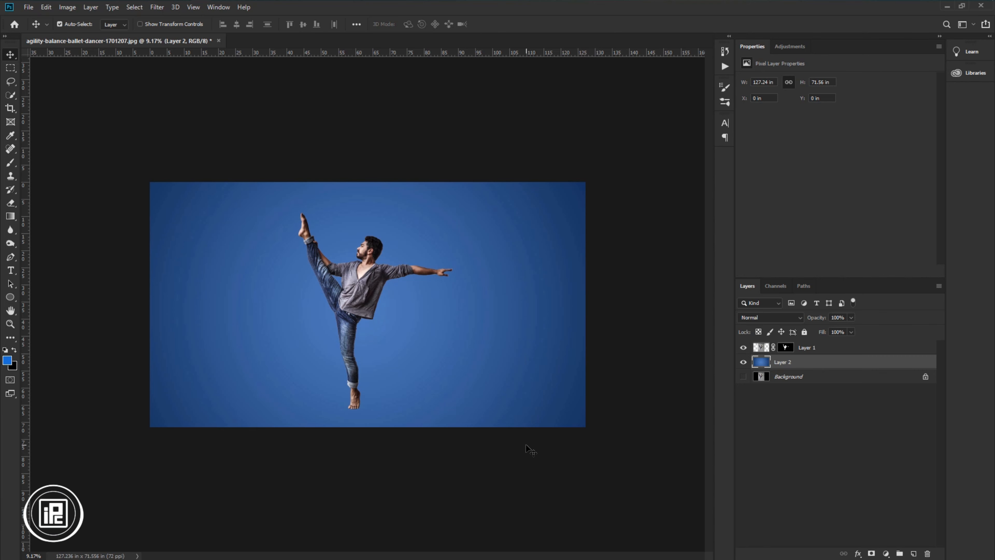
# Select a narrow vertical strip about 0.7 in wide through the dancer's torso and standing leg, from shoulder to below the foot.
pyautogui.scroll(1, 449, 439)
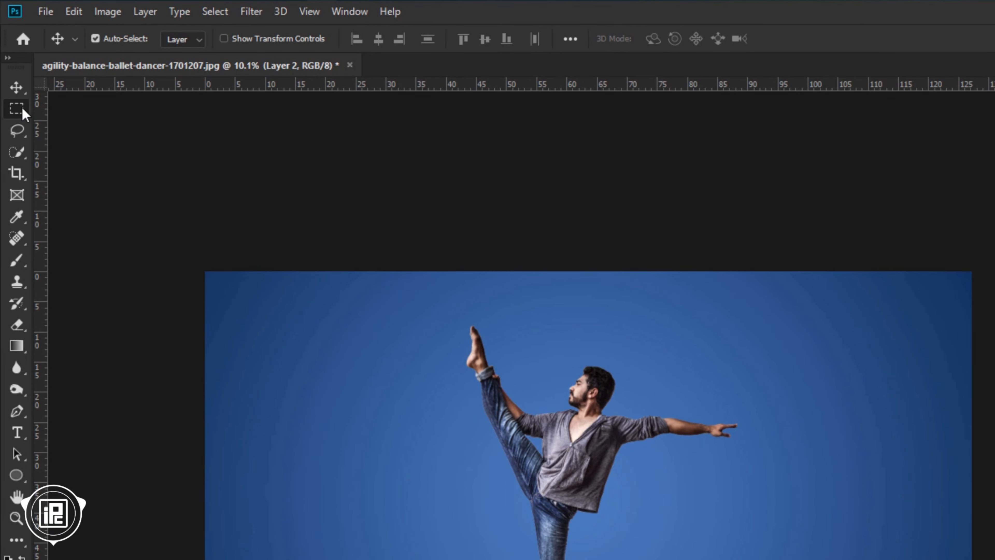
pyautogui.click(13, 69)
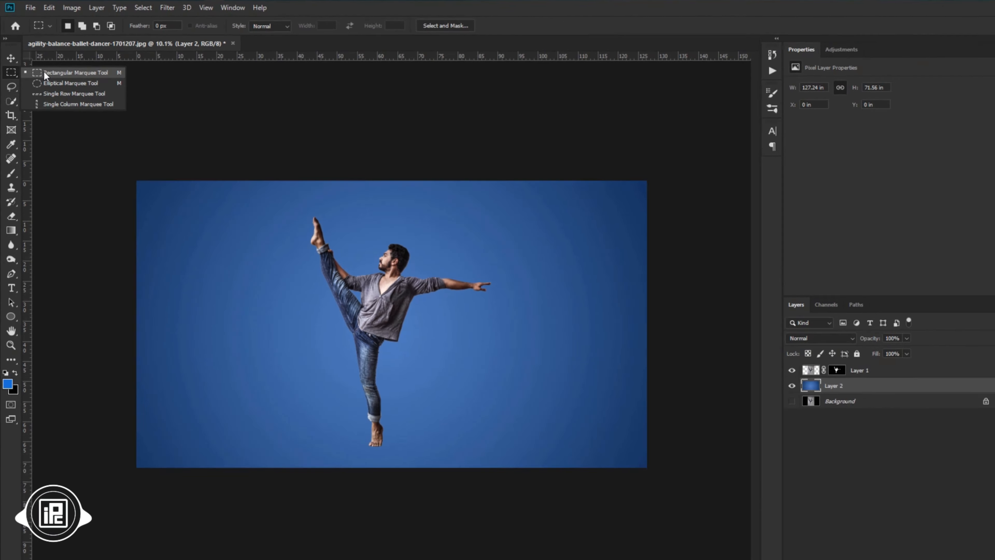
pyautogui.click(55, 110)
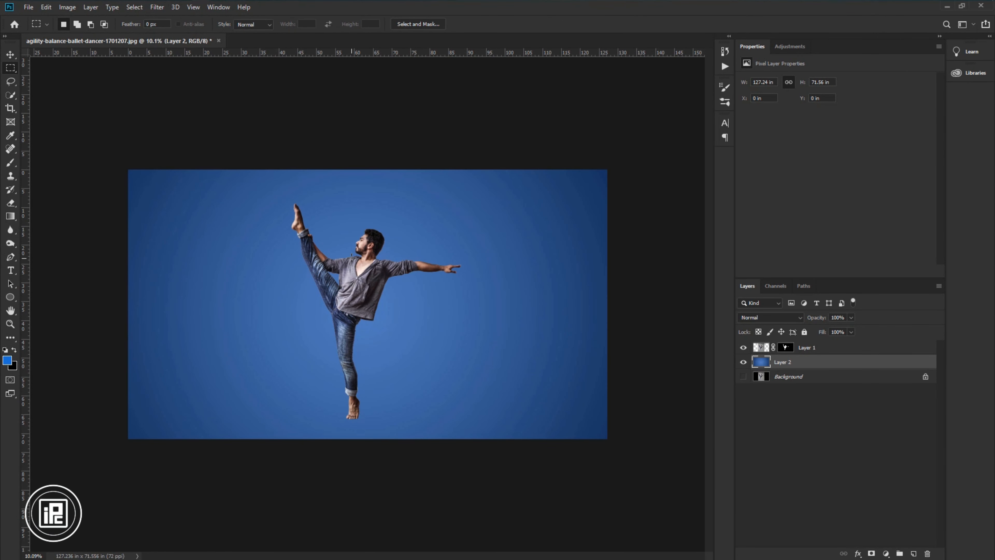
pyautogui.moveTo(351, 257); pyautogui.dragTo(350, 428)
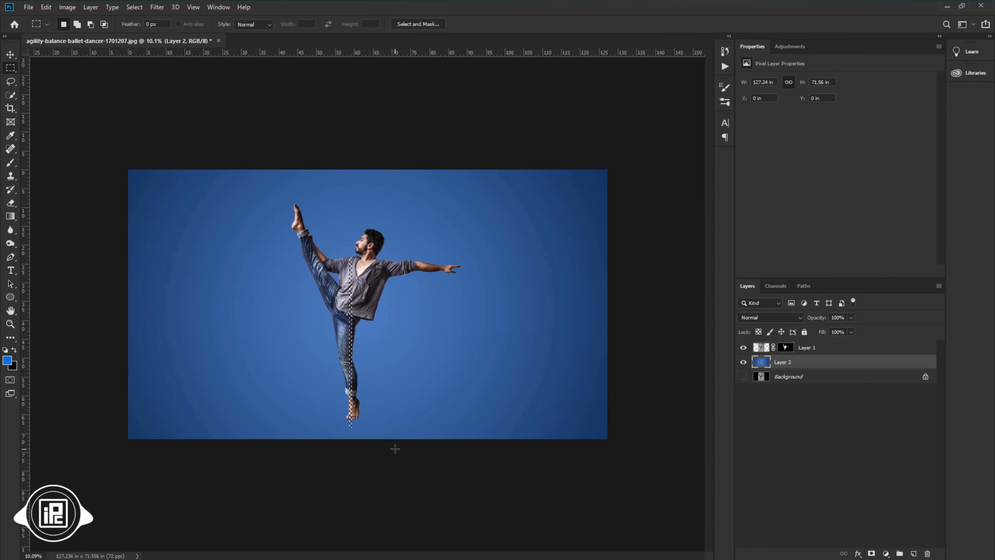
# Apply the dancer layer's mask permanently to its pixels, keeping the strip selection active.
pyautogui.click(762, 347)
pyautogui.scroll(4, 385, 399)
pyautogui.scroll(2, 390, 432)
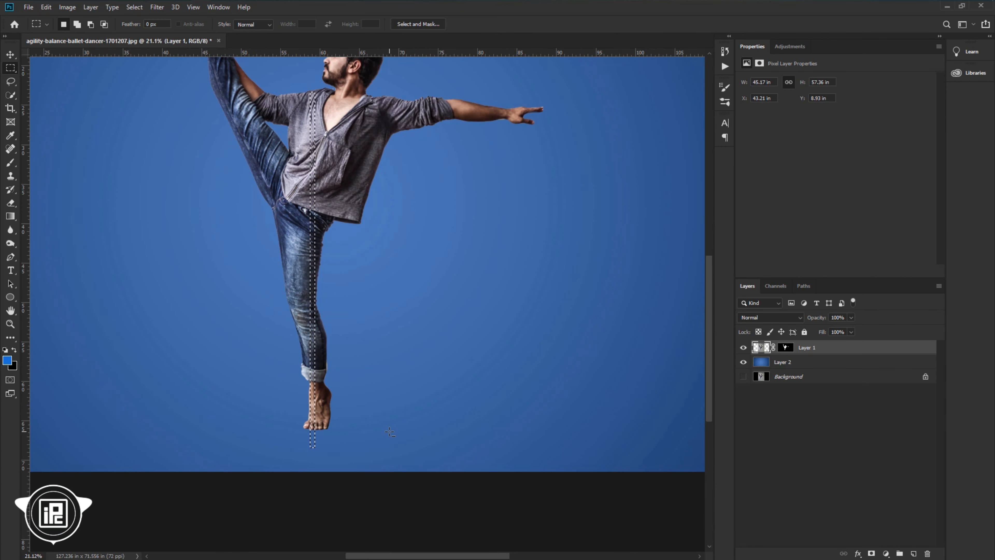
pyautogui.click(786, 348)
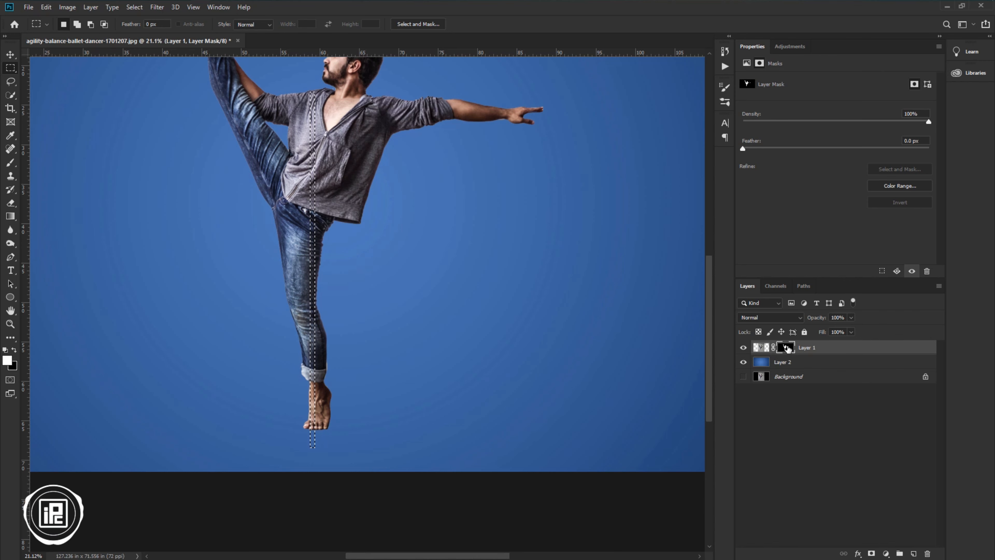
pyautogui.moveTo(791, 349); pyautogui.dragTo(928, 555)
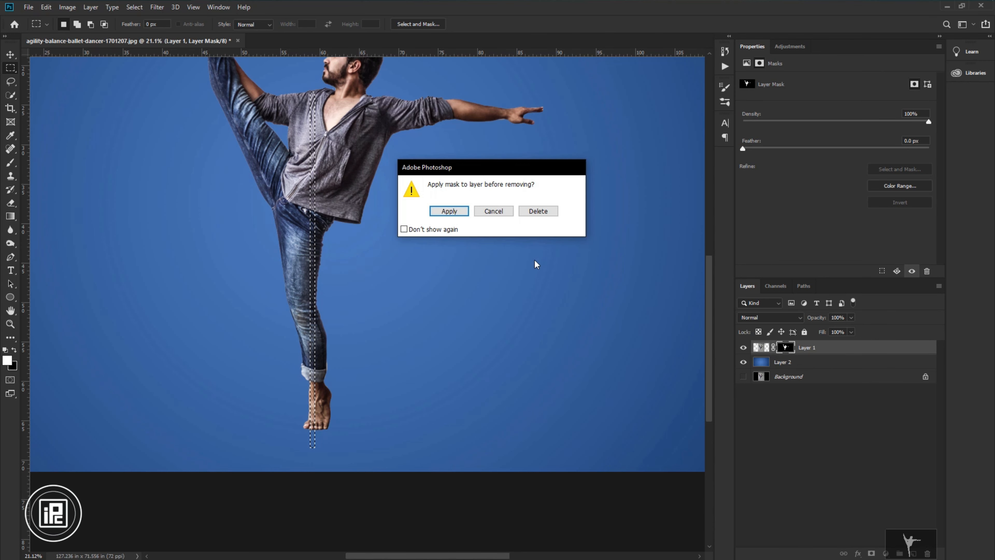
pyautogui.click(447, 212)
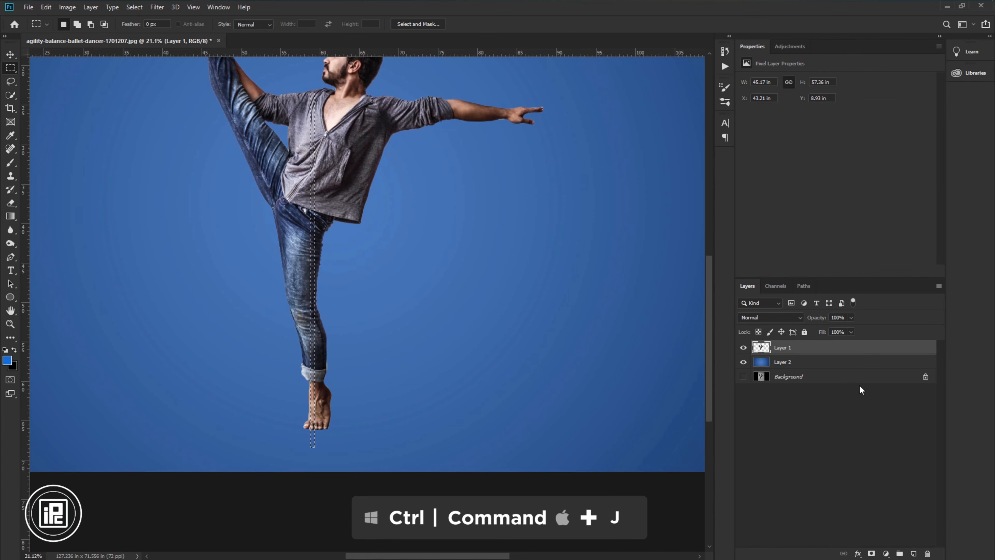
# Copy the selected strip to a new layer and stretch it horizontally to the full 127.24 in canvas width, keeping its height at 100%.
pyautogui.hotkey('ctrl', 'j')
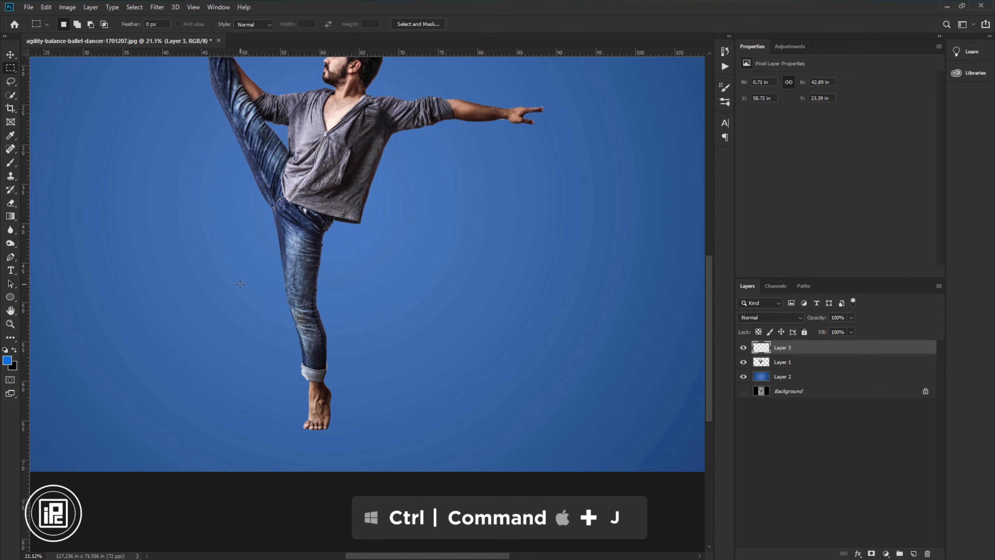
pyautogui.scroll(-6, 241, 285)
pyautogui.hotkey('ctrl', 't')
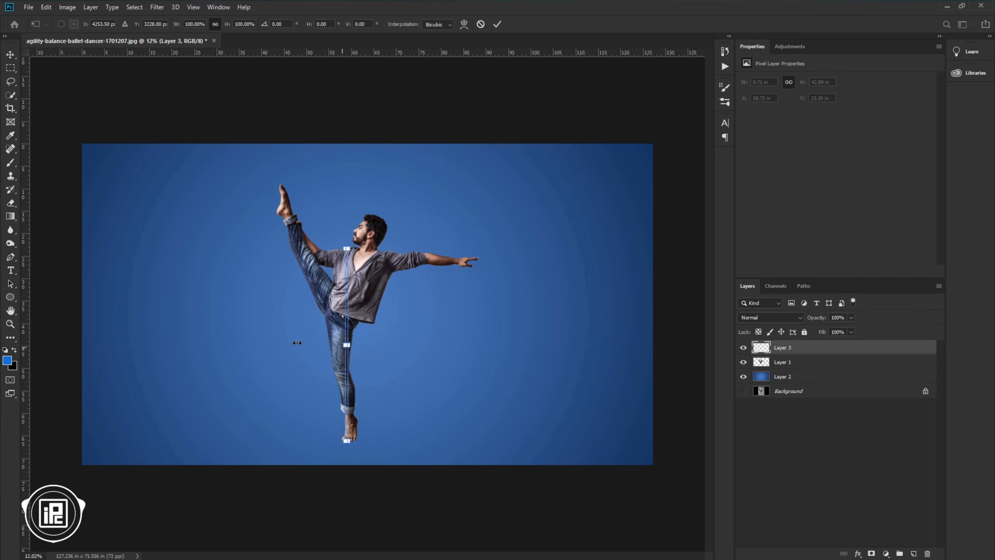
pyautogui.moveTo(297, 343); pyautogui.dragTo(81, 348)
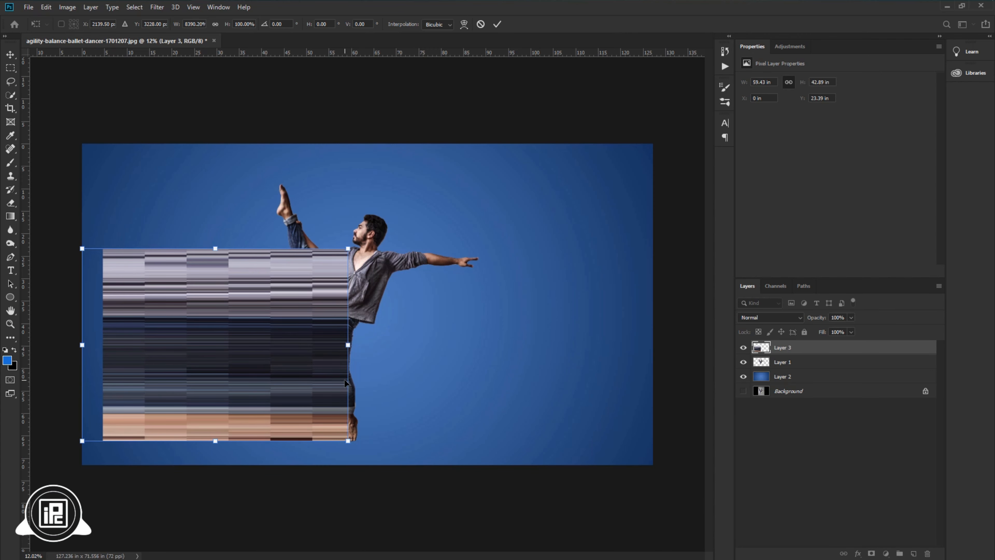
pyautogui.moveTo(351, 348)
pyautogui.mouseDown()
pyautogui.moveTo(379, 347)
pyautogui.moveTo(369, 349)
pyautogui.mouseUp()
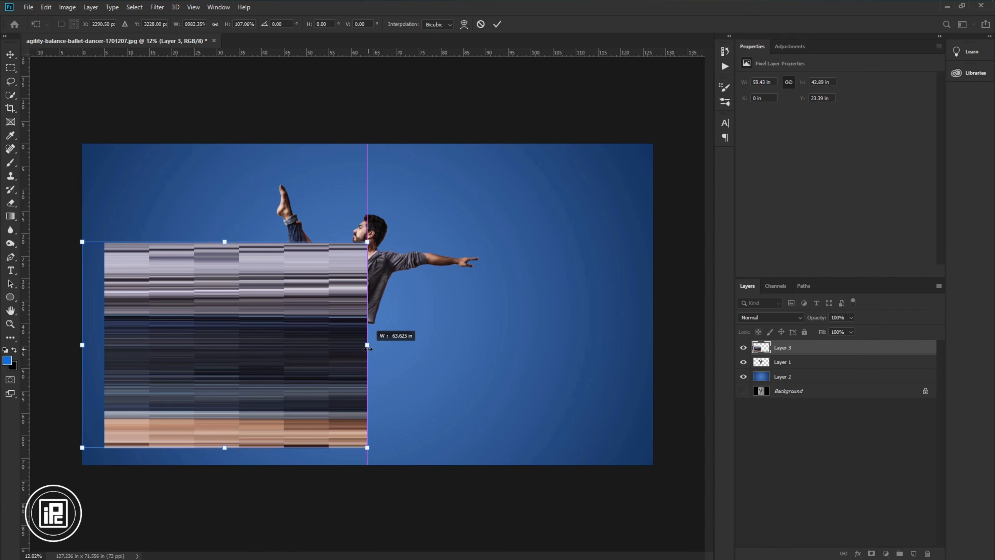
pyautogui.press('shift')
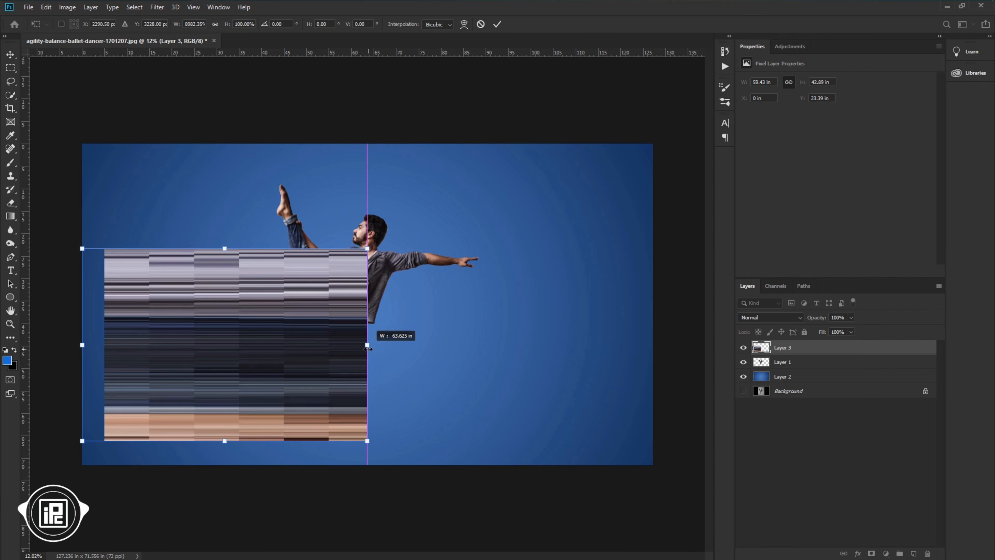
pyautogui.moveTo(368, 348); pyautogui.dragTo(652, 363)
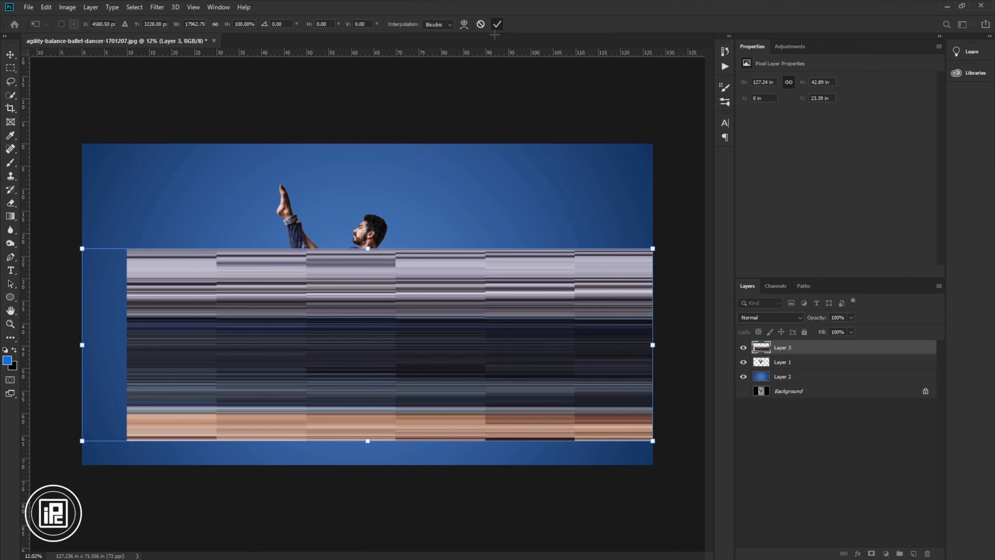
pyautogui.click(497, 24)
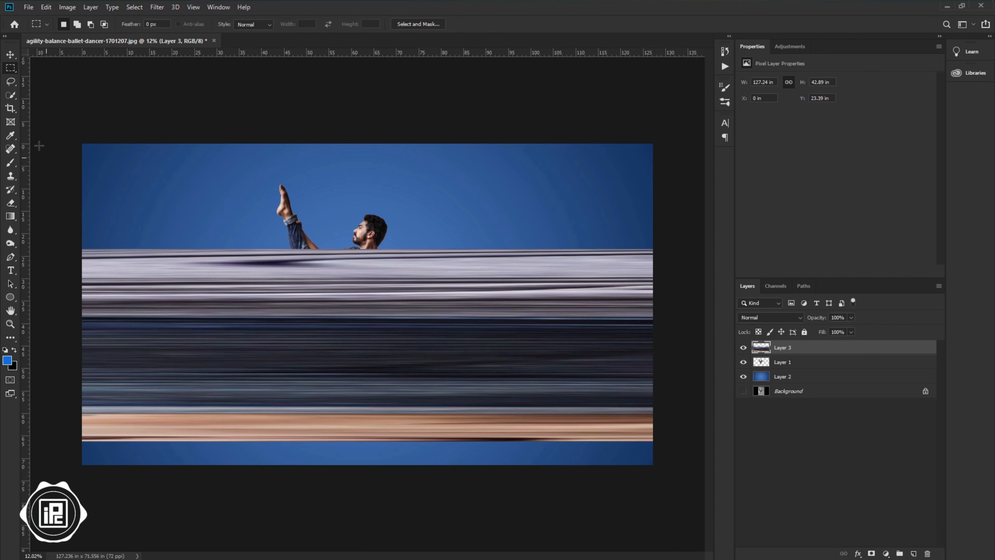
# Move the stretched strip up to the canvas's upper edge and apply the Polar Coordinates filter with Rectangular to Polar.
pyautogui.click(11, 54)
pyautogui.moveTo(367, 387); pyautogui.dragTo(365, 281)
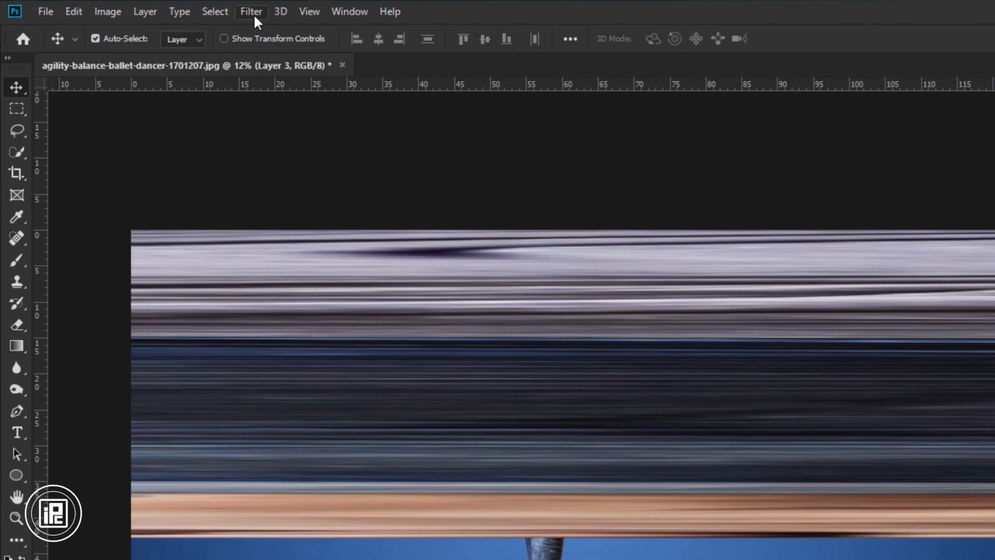
pyautogui.click(255, 17)
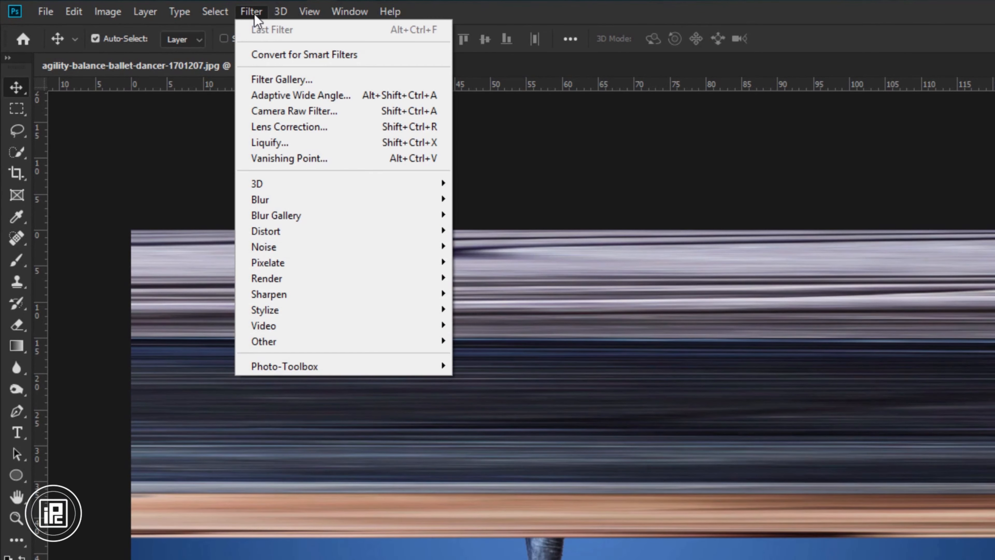
pyautogui.moveTo(301, 235)
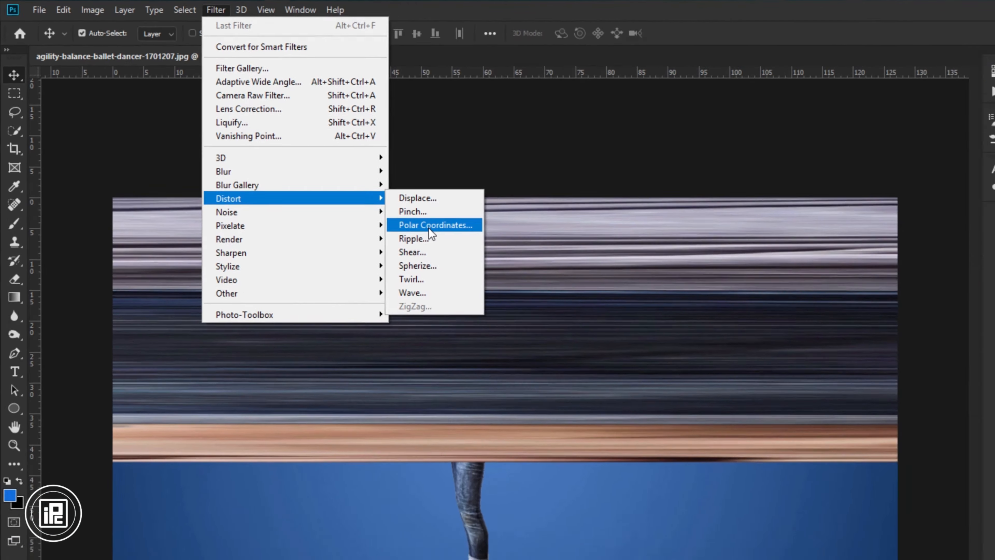
pyautogui.click(429, 229)
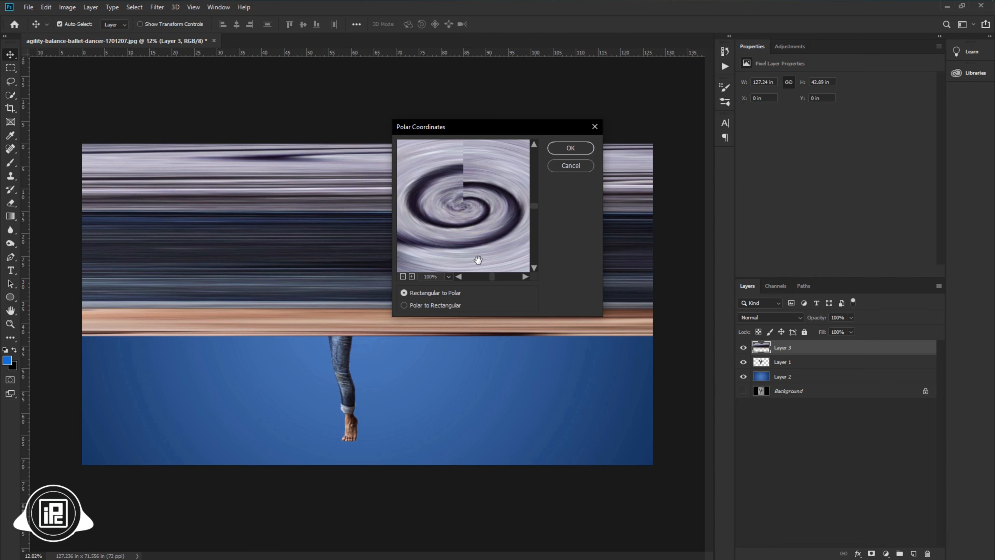
pyautogui.press('alt')
pyautogui.keyDown('alt'); pyautogui.click(459, 253); pyautogui.keyUp('alt')
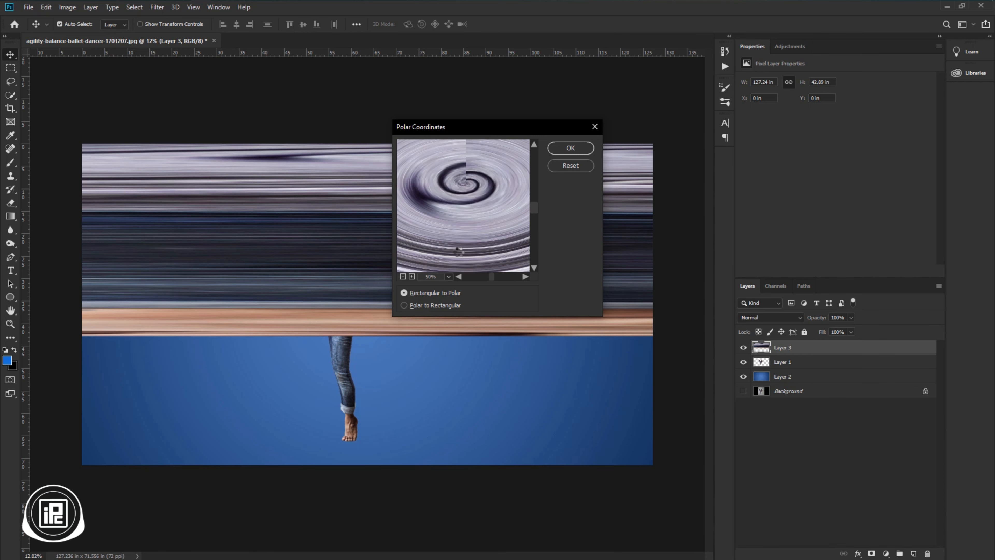
pyautogui.keyDown('alt'); pyautogui.click(460, 247); pyautogui.keyUp('alt')
pyautogui.keyDown('alt'); pyautogui.click(460, 240); pyautogui.keyUp('alt')
pyautogui.keyDown('alt'); pyautogui.click(459, 239); pyautogui.keyUp('alt')
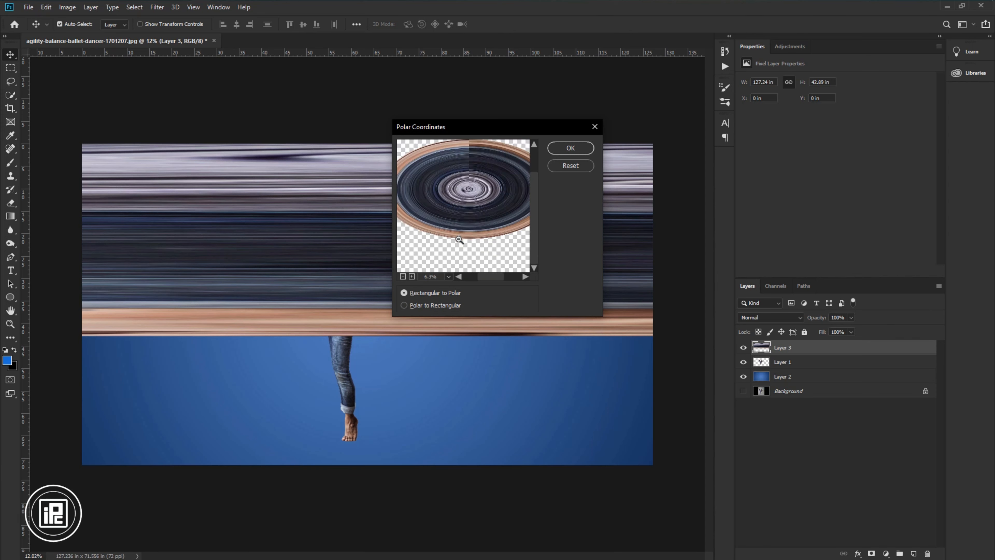
pyautogui.keyDown('alt'); pyautogui.click(459, 240); pyautogui.keyUp('alt')
pyautogui.click(577, 149)
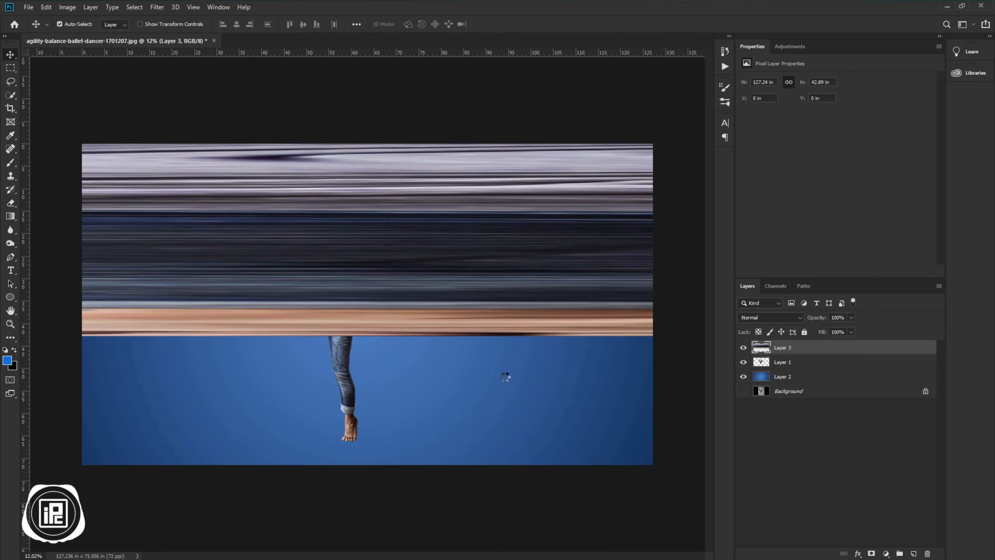
# Hide the polar-distorted layer and draw a blue-filled circle of about 4406 px around the dancer, directly above the dancer's layer.
pyautogui.click(743, 347)
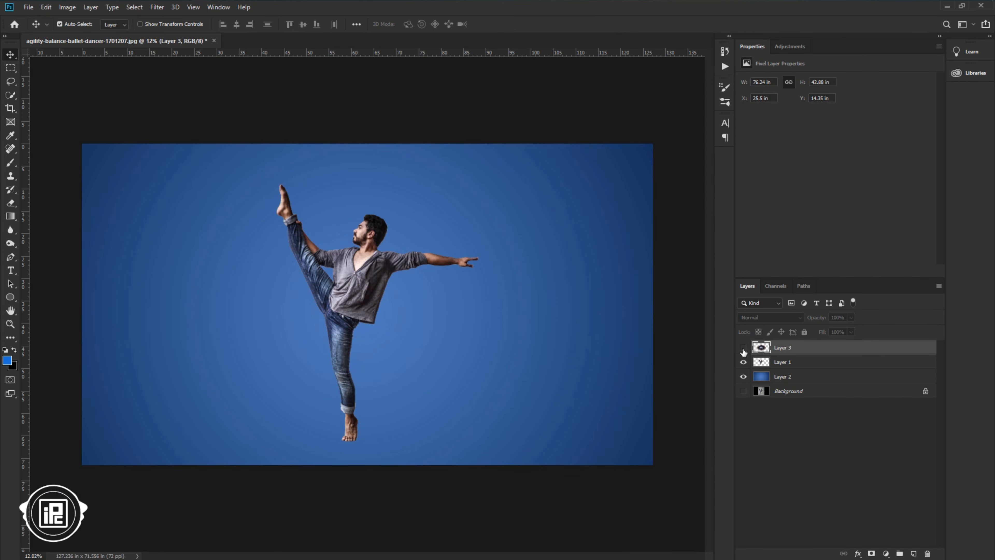
pyautogui.click(769, 367)
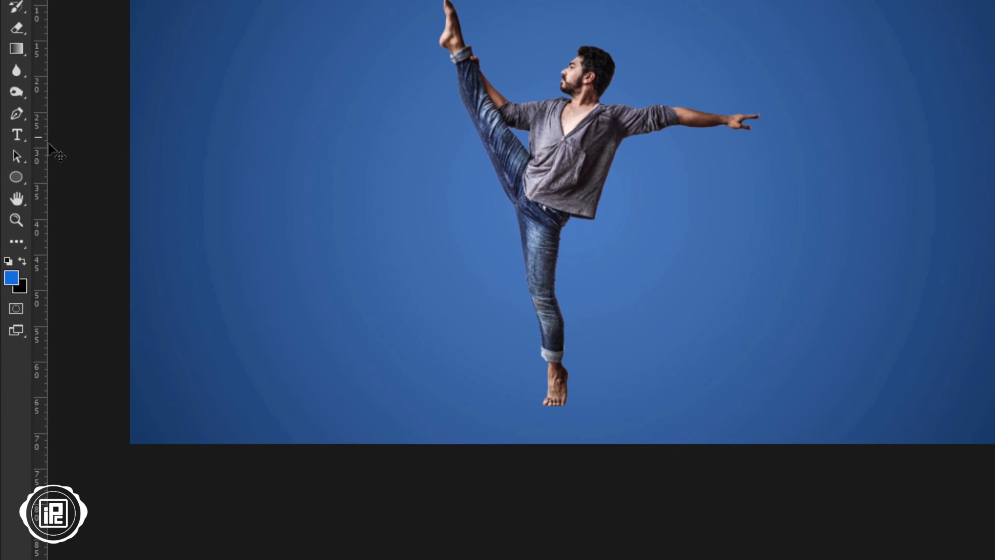
pyautogui.rightClick(10, 297)
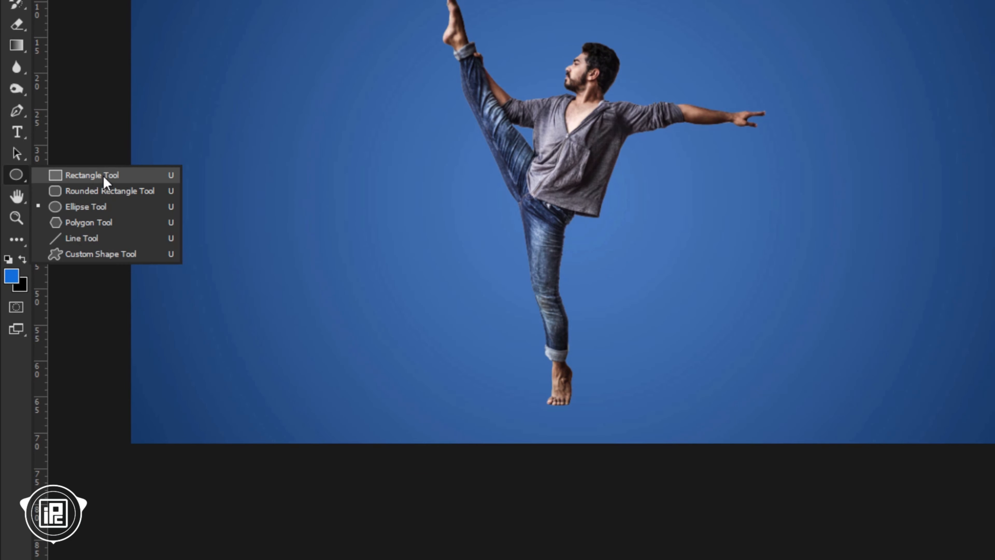
pyautogui.click(106, 207)
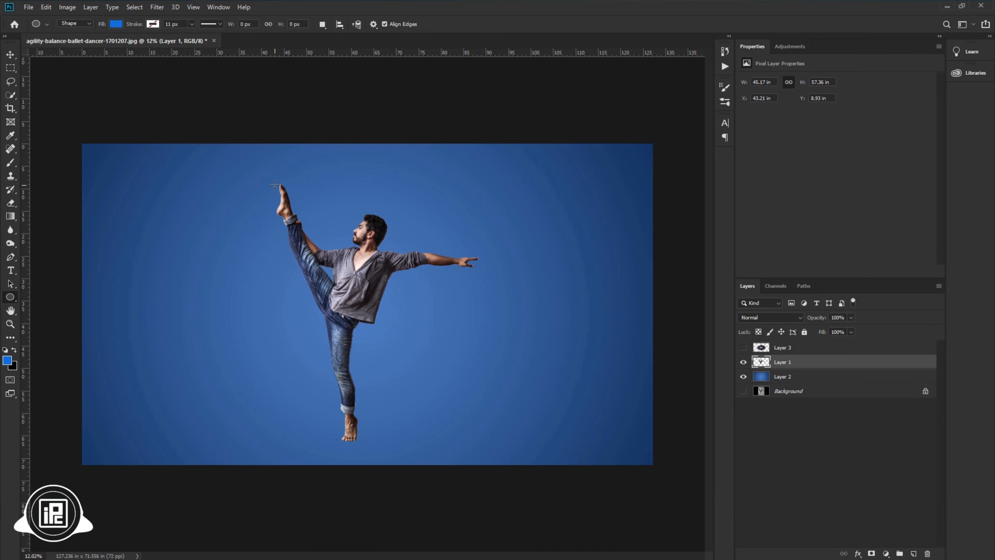
pyautogui.moveTo(274, 185); pyautogui.dragTo(485, 468)
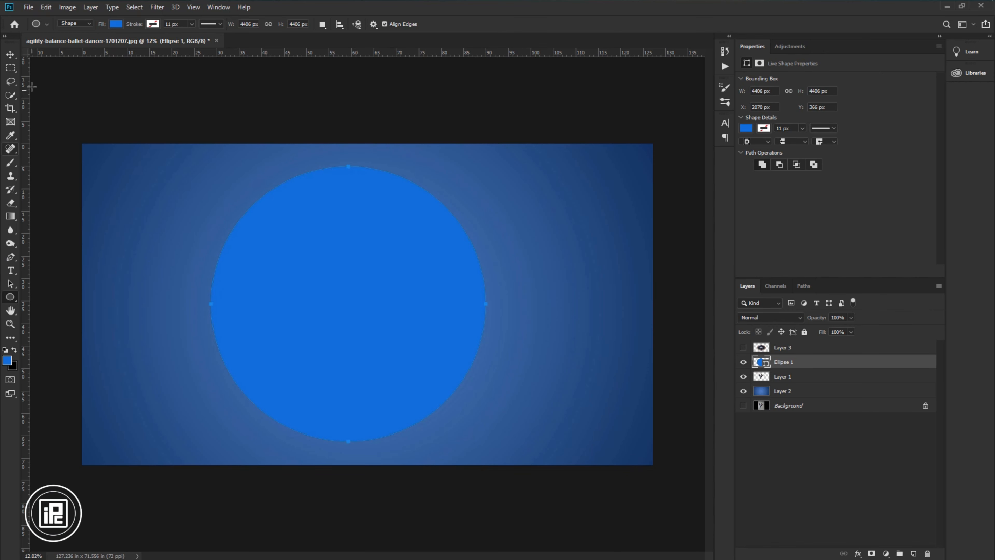
pyautogui.press('v')
# Show the polar-distorted layer again and clip it to the blue circle beneath it.
pyautogui.click(769, 349)
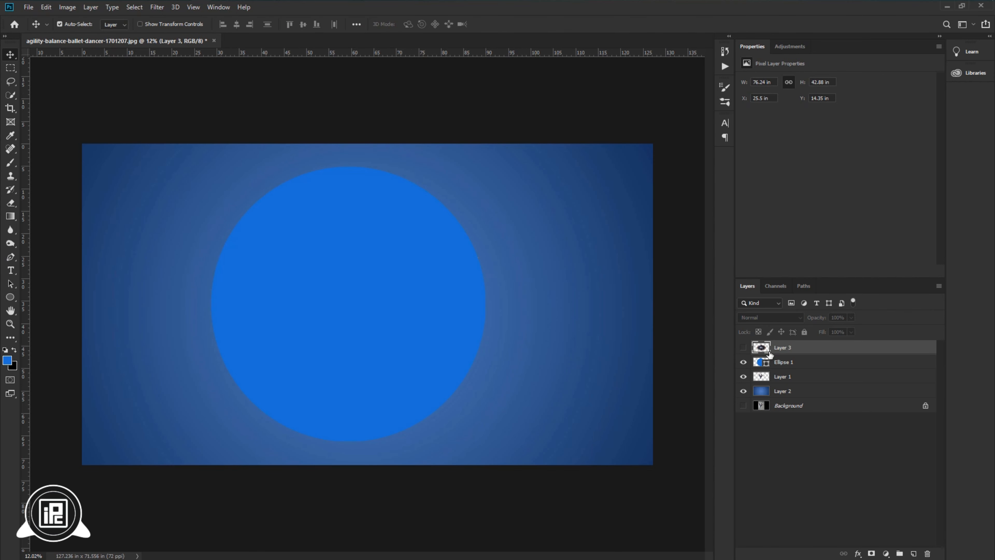
pyautogui.click(744, 347)
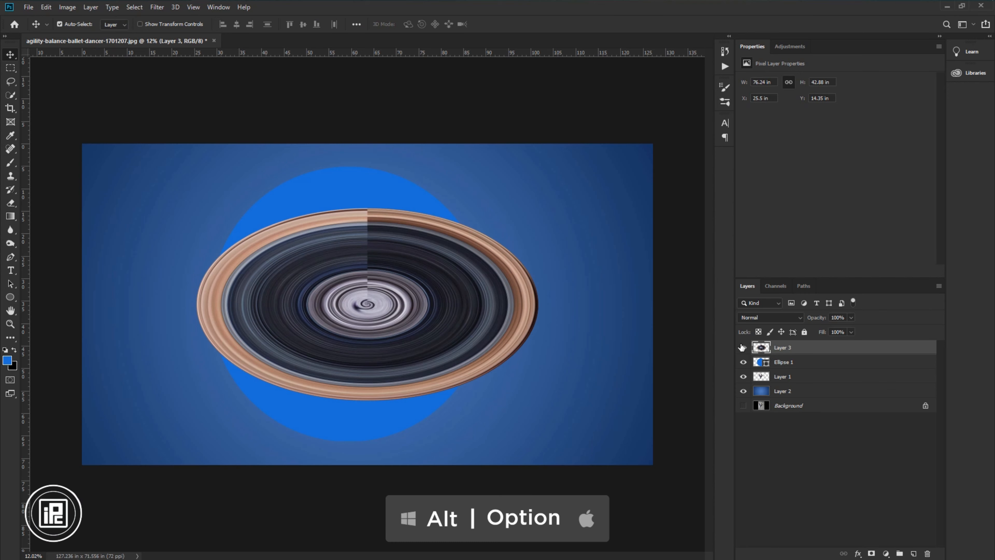
pyautogui.keyDown('alt'); pyautogui.click(763, 353); pyautogui.keyUp('alt')
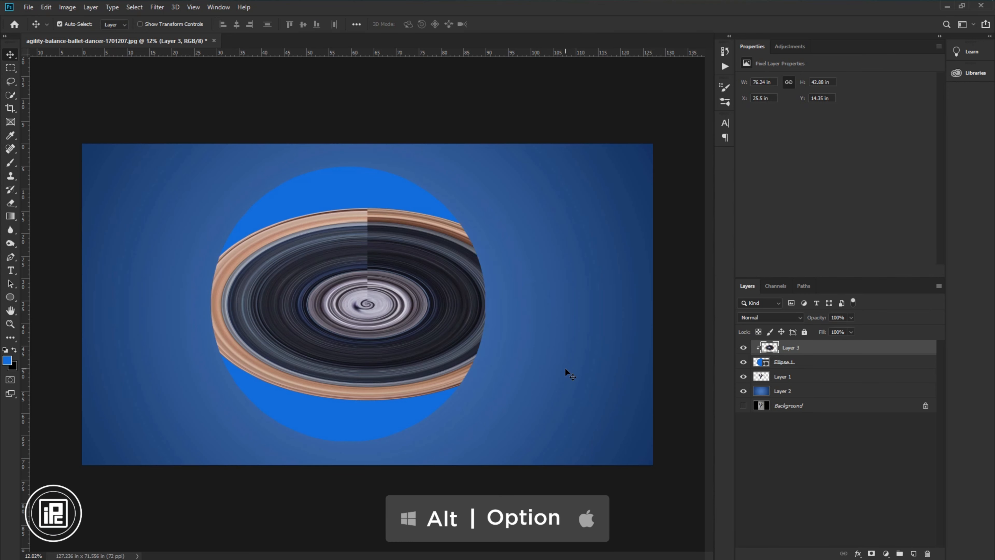
# Stretch the polar-distorted layer to 61.19 by 61.19 in so it fills the blue circle, and release its clipping mask.
pyautogui.press('ctrl')
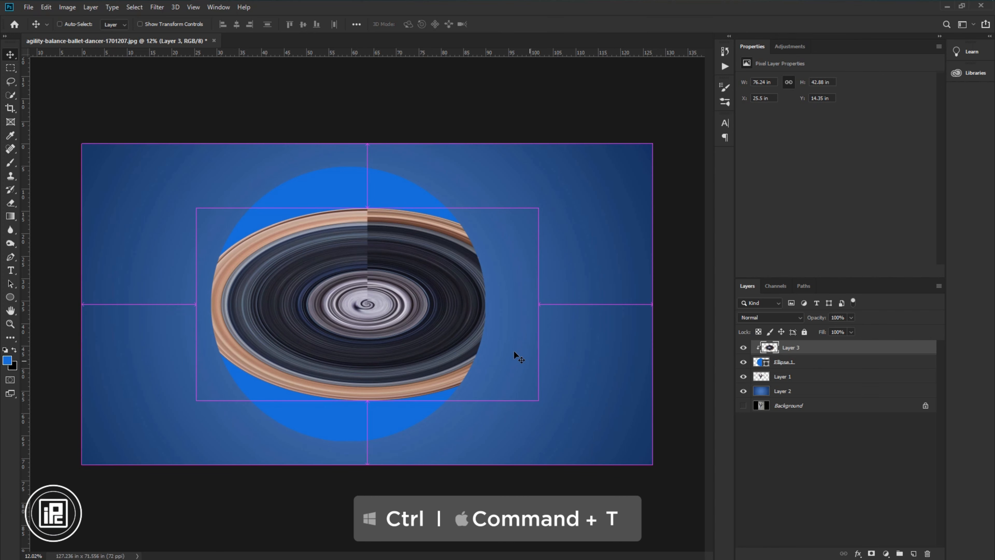
pyautogui.hotkey('ctrl', 't')
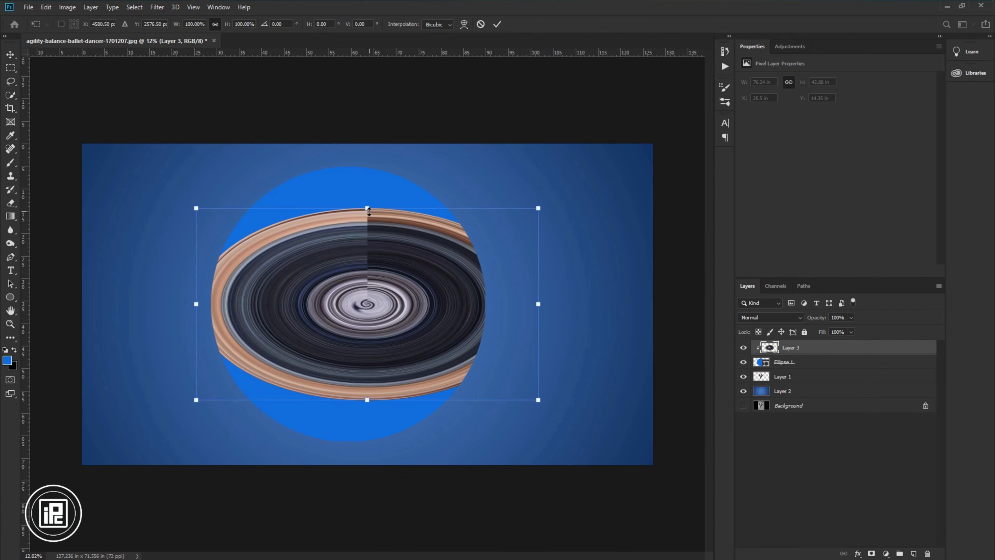
pyautogui.moveTo(368, 211); pyautogui.dragTo(369, 167)
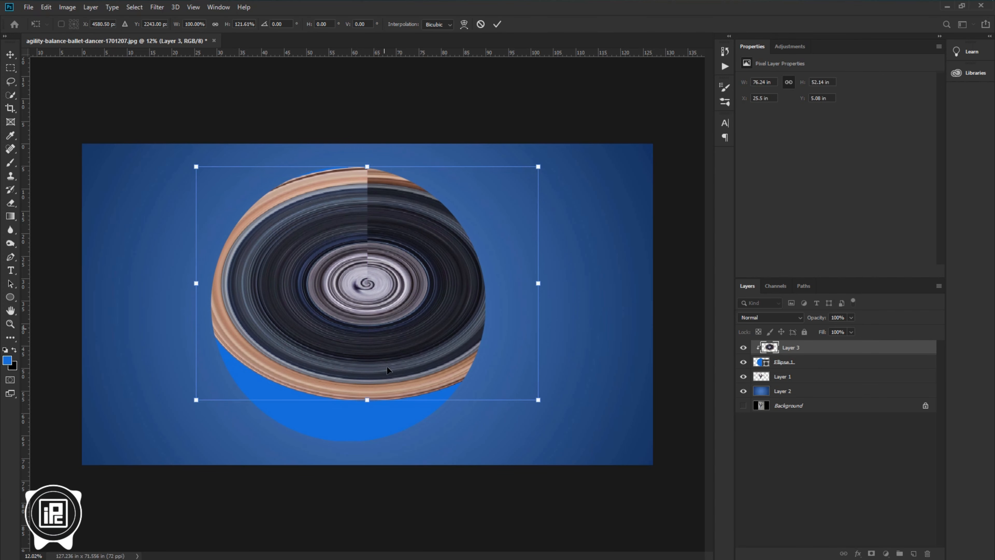
pyautogui.moveTo(366, 400); pyautogui.dragTo(368, 441)
pyautogui.moveTo(197, 303); pyautogui.dragTo(211, 303)
pyautogui.moveTo(537, 305); pyautogui.dragTo(488, 309)
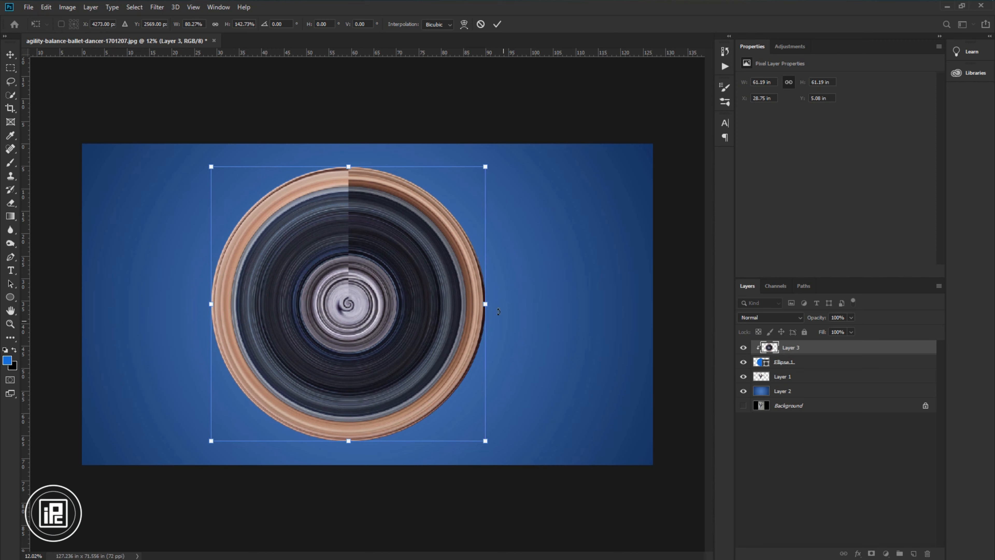
pyautogui.press('Return')
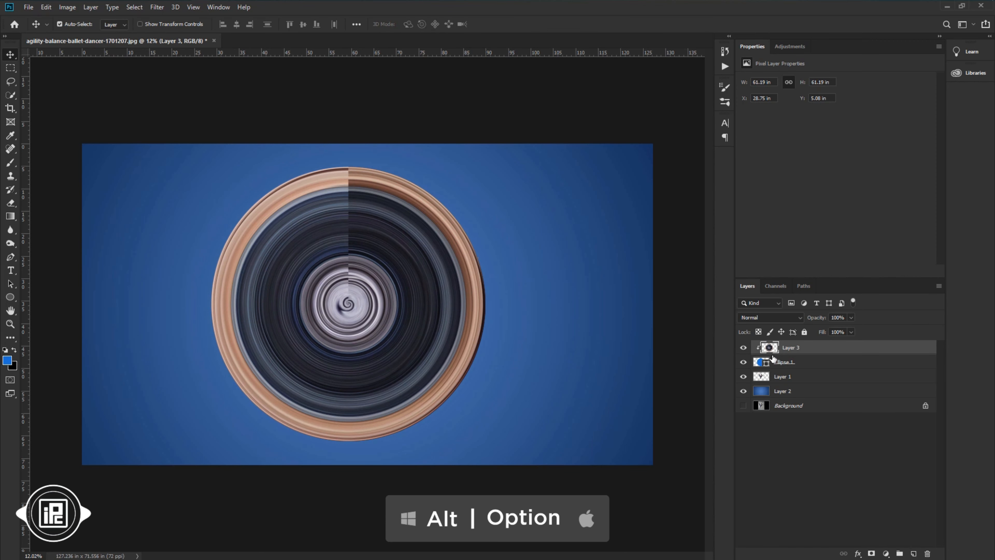
pyautogui.keyDown('alt'); pyautogui.click(759, 350); pyautogui.keyUp('alt')
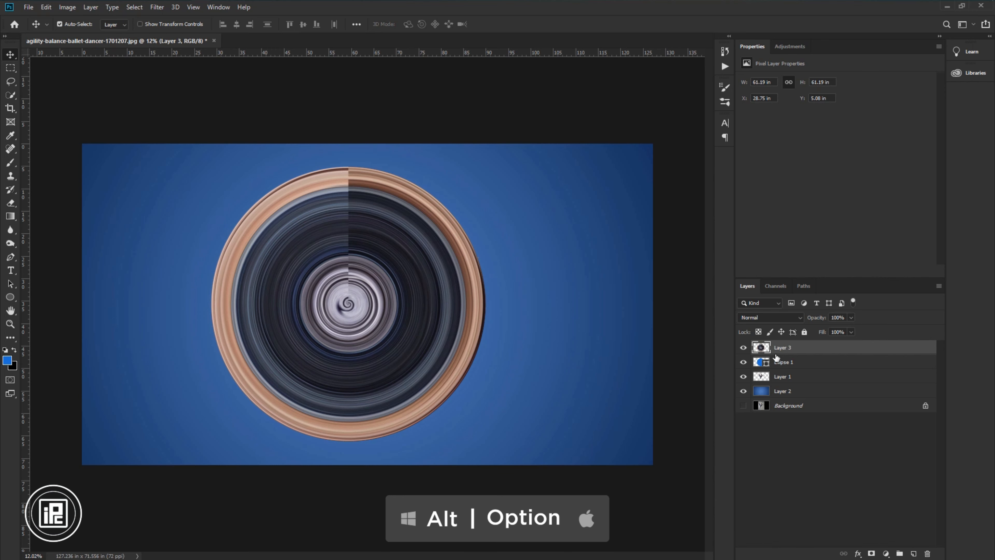
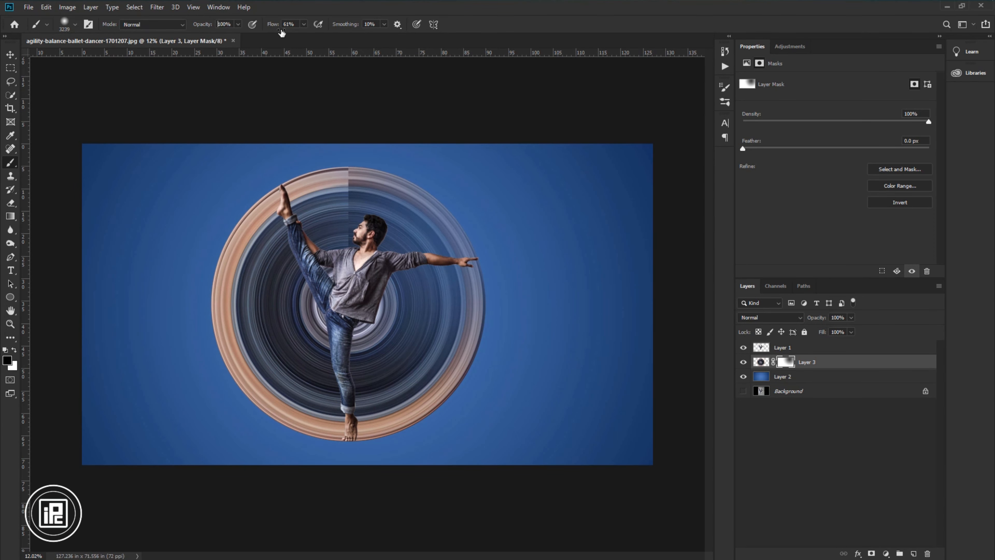
# Set the brush to 100% flow and about 912 px, try masking the disc beside the raised foot with soft edges, and undo the stroke.
pyautogui.moveTo(276, 26); pyautogui.dragTo(294, 26)
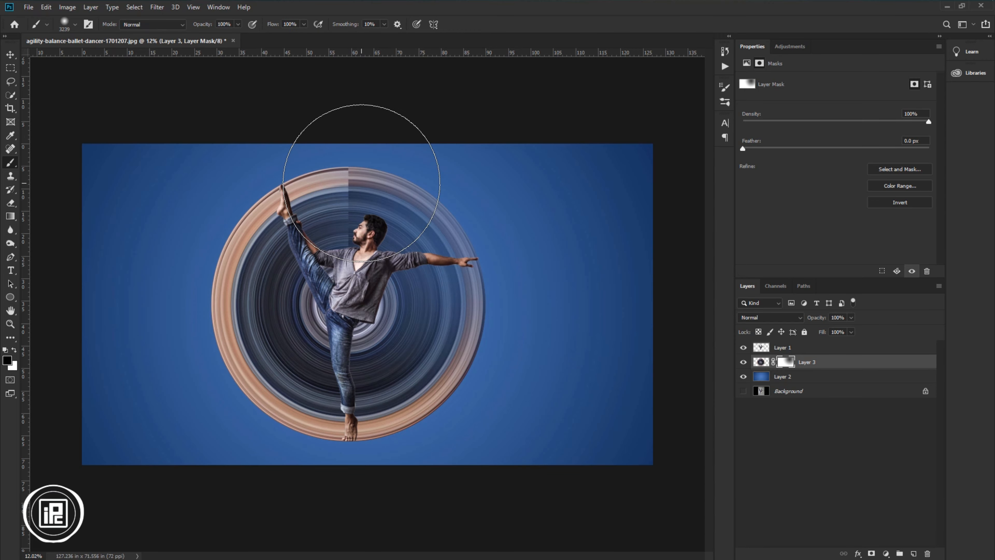
pyautogui.scroll(4, 362, 183)
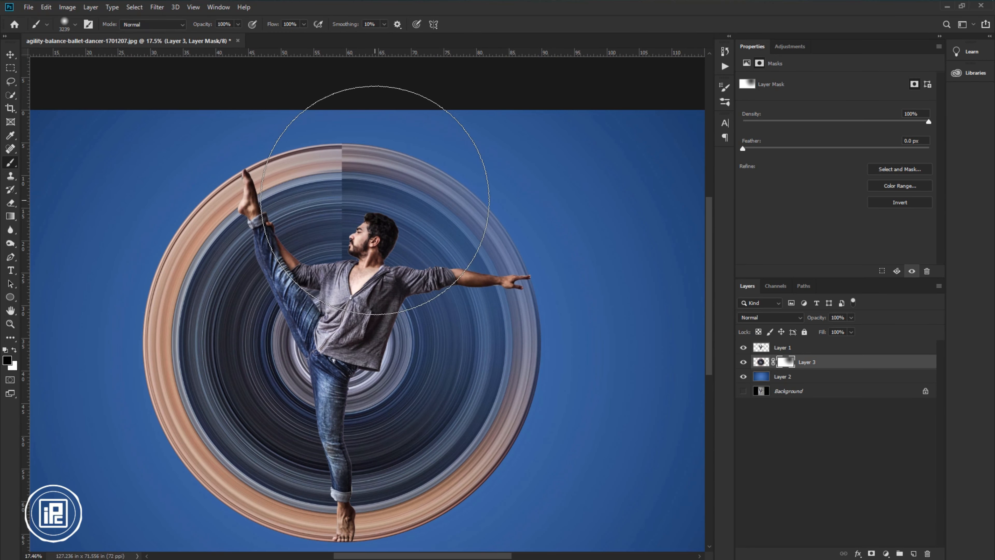
pyautogui.moveTo(374, 200)
pyautogui.mouseDown()
pyautogui.moveTo(281, 212)
pyautogui.moveTo(281, 188)
pyautogui.moveTo(296, 198)
pyautogui.moveTo(288, 186)
pyautogui.mouseUp()
pyautogui.scroll(2, 282, 211)
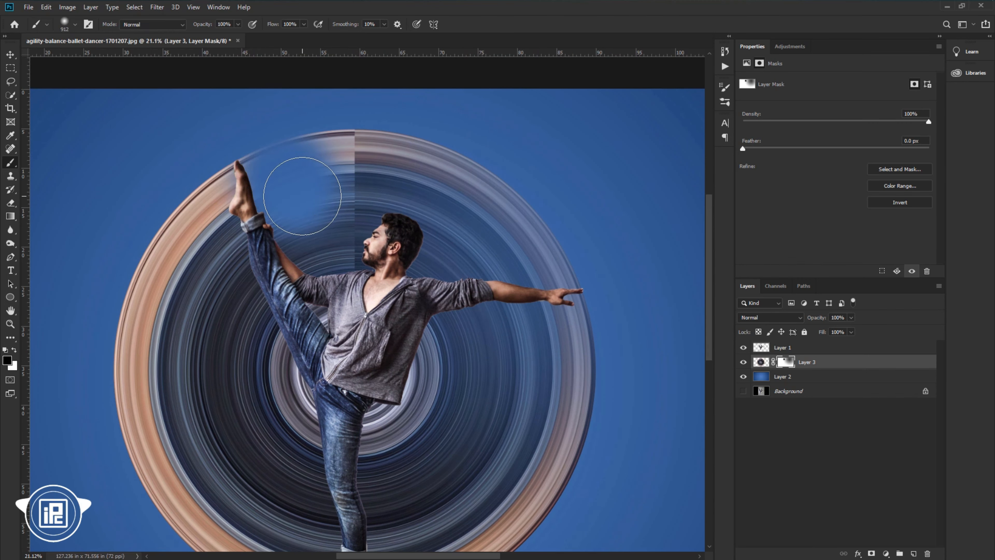
pyautogui.hotkey('ctrl', 'z')
# Harden the brush and paint black on Layer 3's mask to hide the disc above the dancer, from the raised foot to the outstretched hand.
pyautogui.rightClick(330, 227)
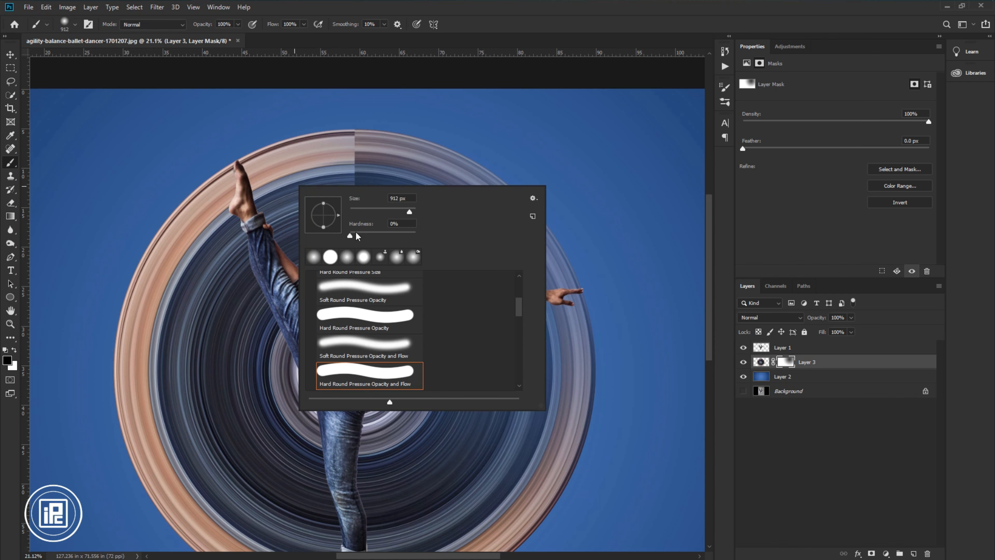
pyautogui.click(291, 159)
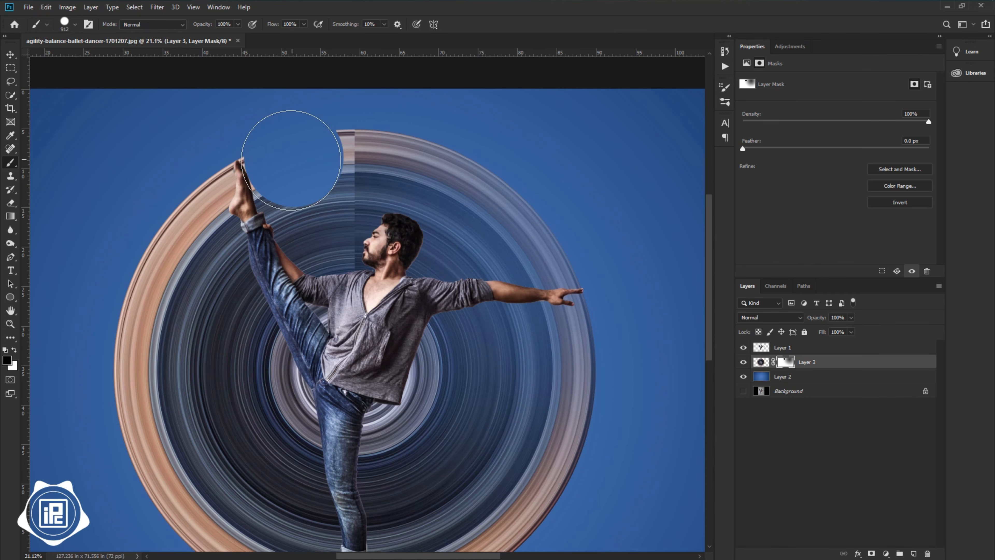
pyautogui.moveTo(283, 153)
pyautogui.mouseDown()
pyautogui.moveTo(293, 191)
pyautogui.moveTo(329, 247)
pyautogui.moveTo(478, 222)
pyautogui.moveTo(551, 229)
pyautogui.moveTo(405, 210)
pyautogui.moveTo(385, 260)
pyautogui.moveTo(407, 224)
pyautogui.mouseUp()
pyautogui.scroll(-4, 405, 216)
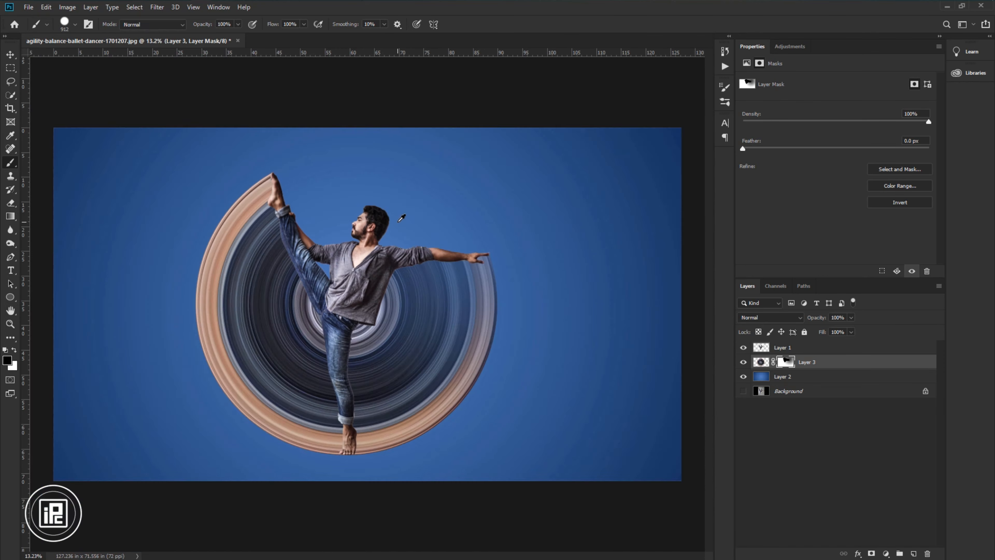
pyautogui.scroll(2, 308, 260)
pyautogui.click(10, 54)
pyautogui.scroll(-1, 391, 348)
pyautogui.scroll(-1, 392, 348)
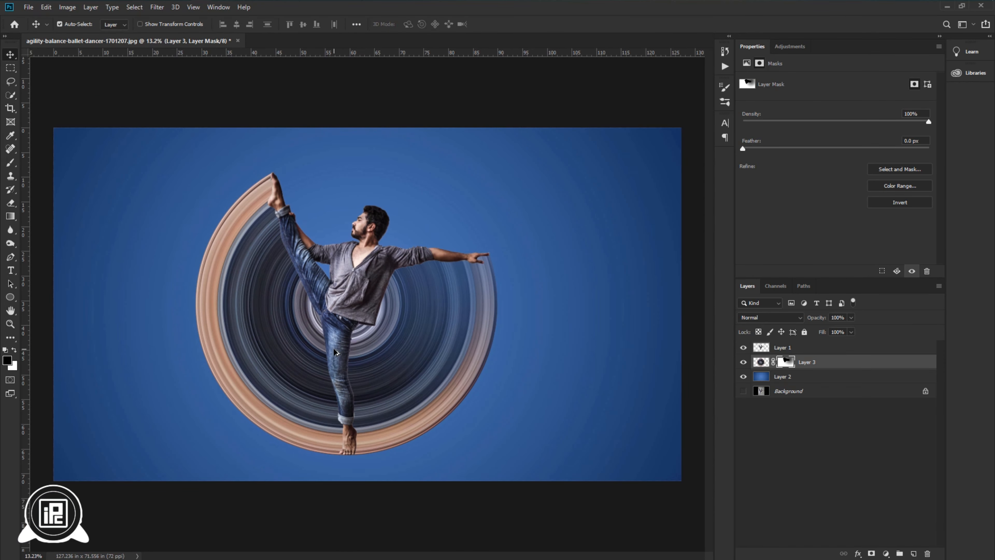
pyautogui.scroll(1, 334, 352)
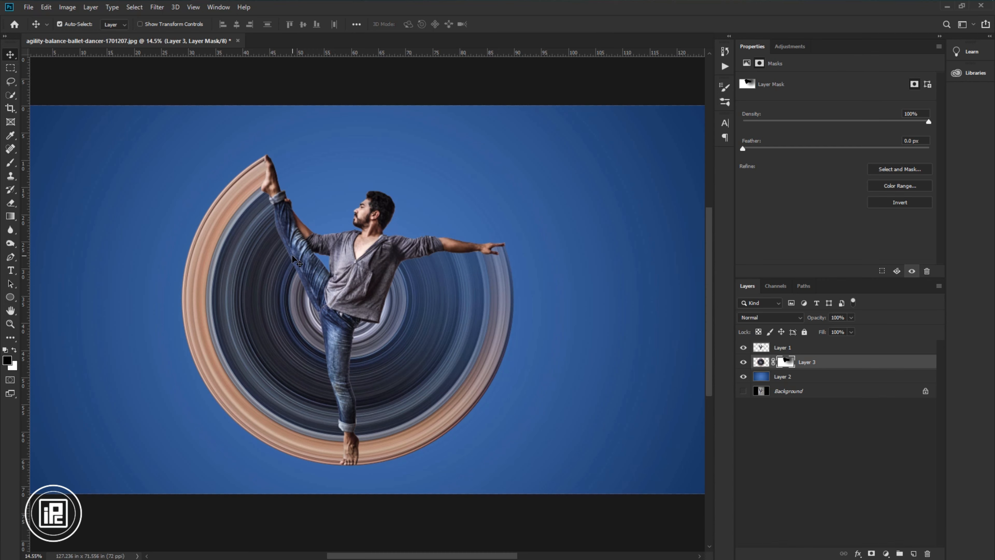
# Duplicate the dancer's layer and load the outline of the lower original, Layer 1, as a selection.
pyautogui.click(801, 352)
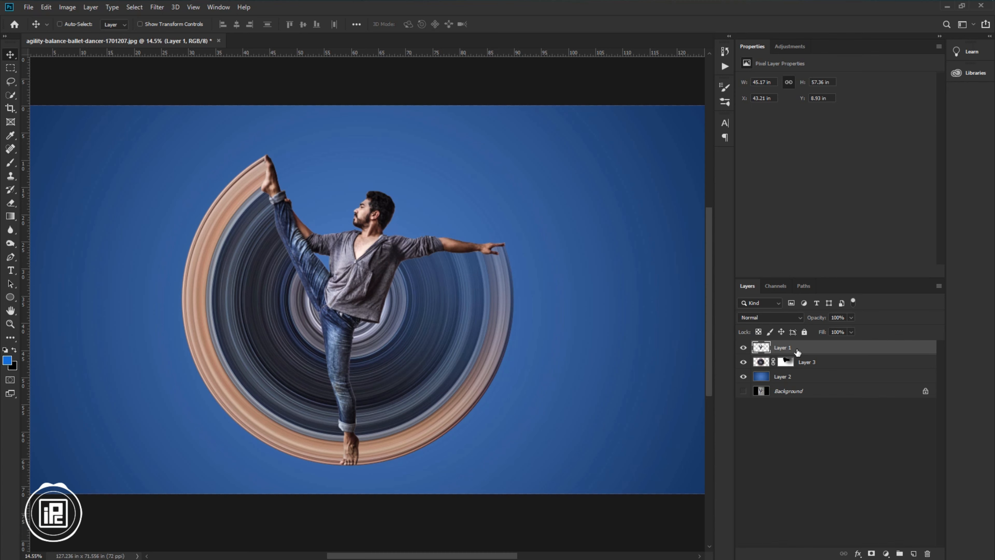
pyautogui.hotkey('ctrl', 'j')
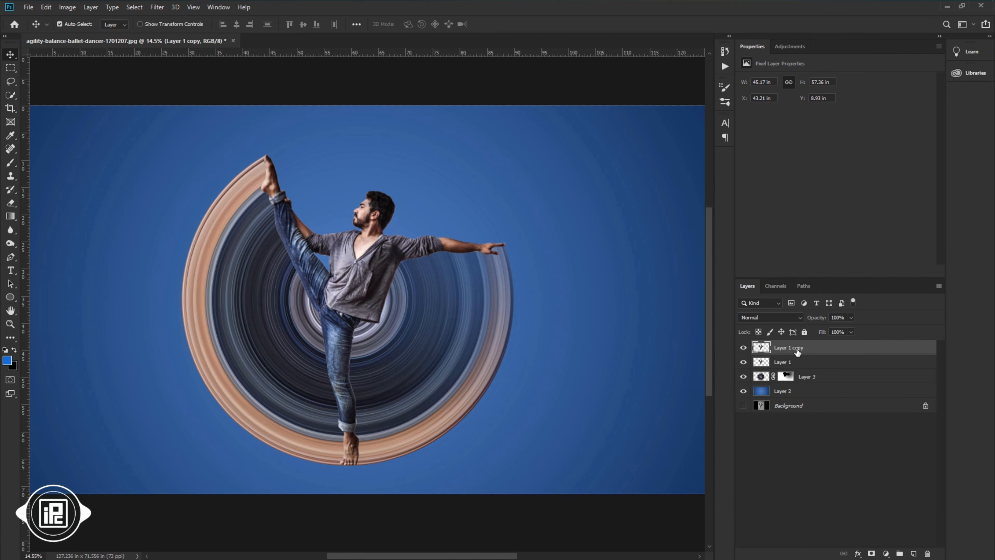
pyautogui.click(792, 362)
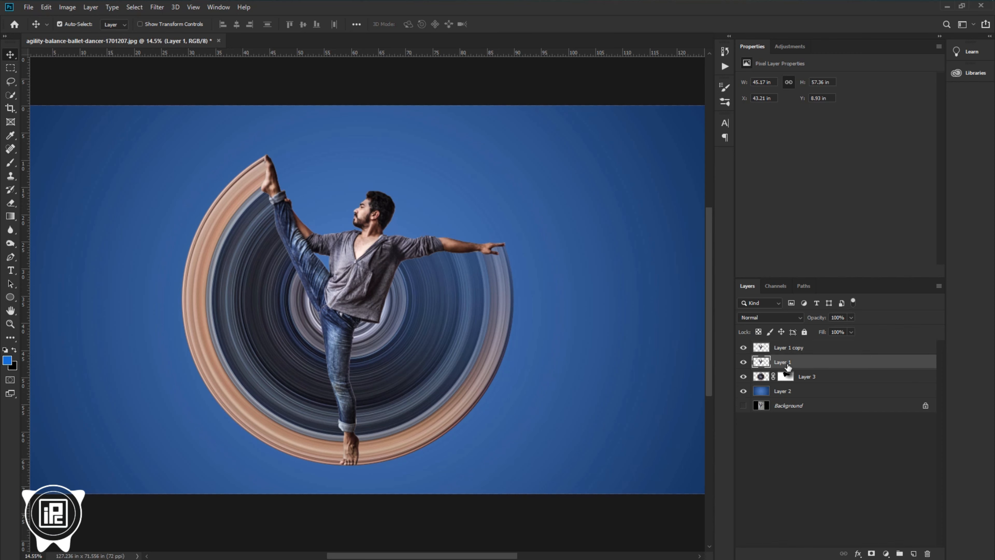
pyautogui.keyDown('ctrl'); pyautogui.click(762, 364); pyautogui.keyUp('ctrl')
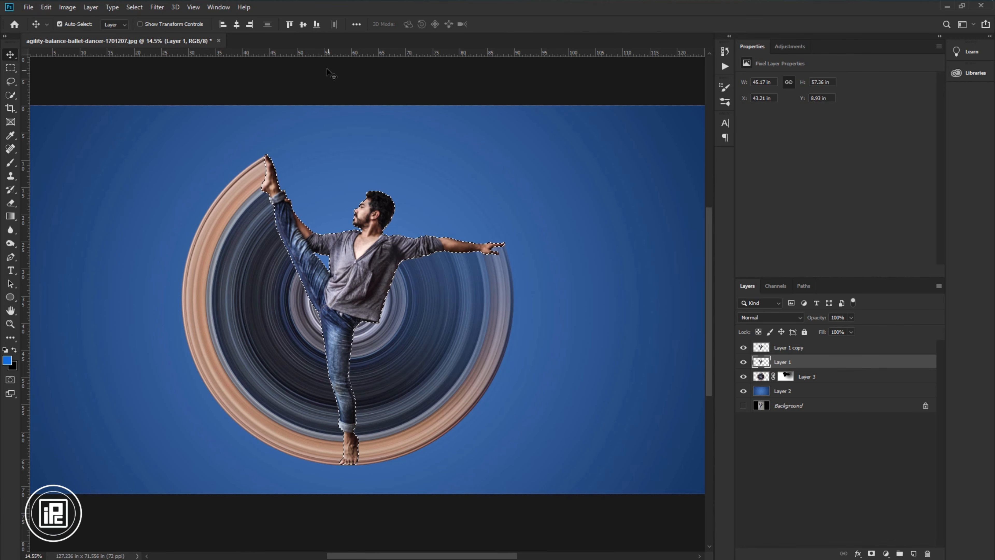
# Fill the selected dancer shape on Layer 1 with Black in Normal mode at 100% opacity, and deselect it.
pyautogui.click(49, 7)
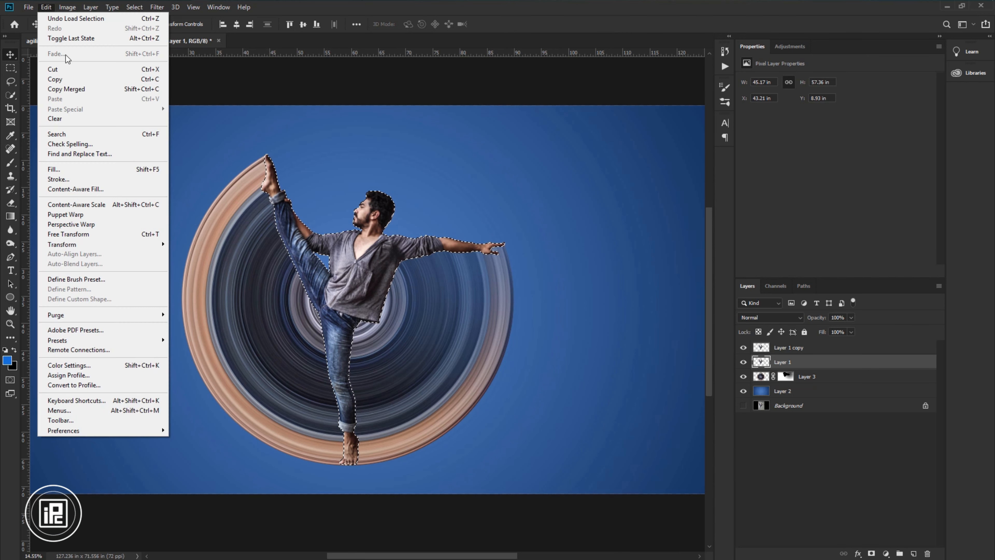
pyautogui.click(98, 169)
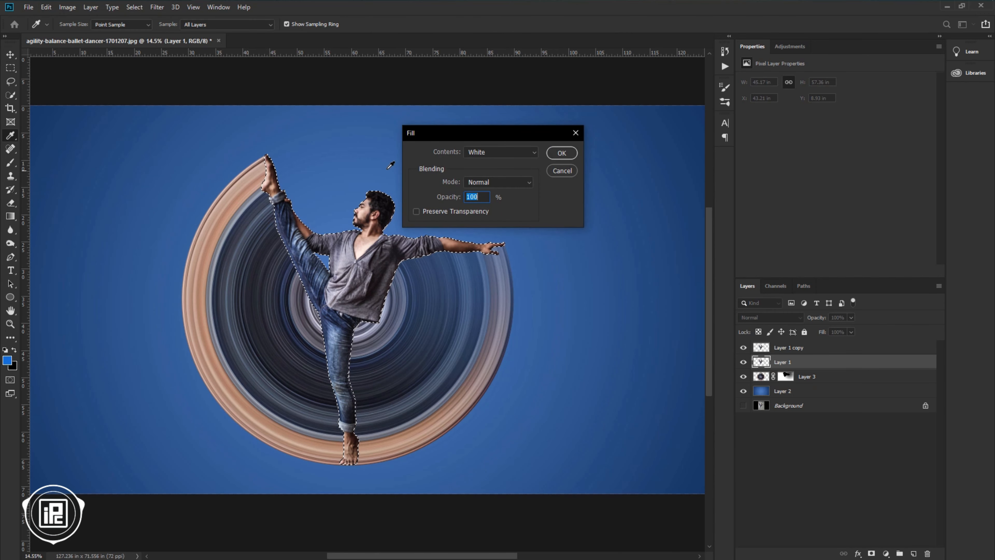
pyautogui.click(511, 151)
pyautogui.click(487, 232)
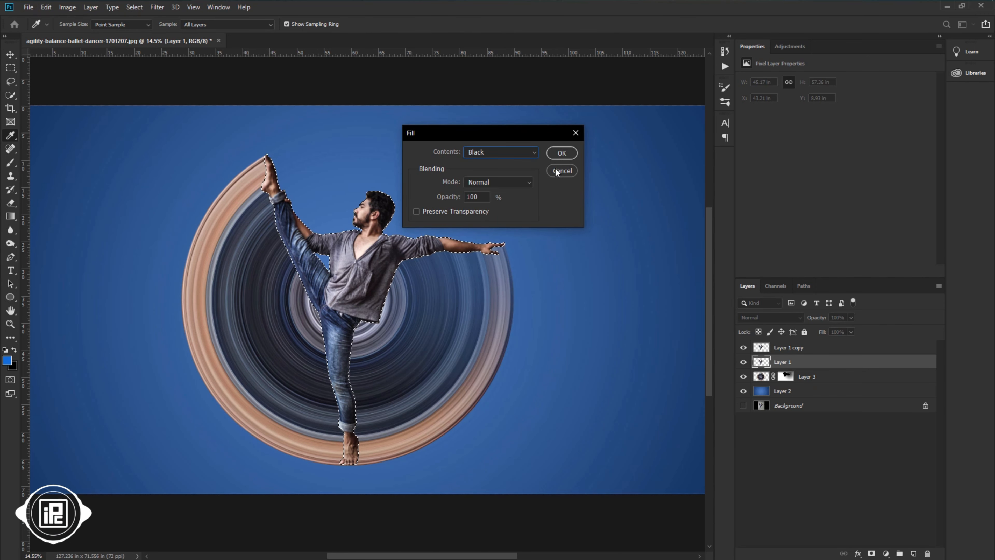
pyautogui.click(559, 156)
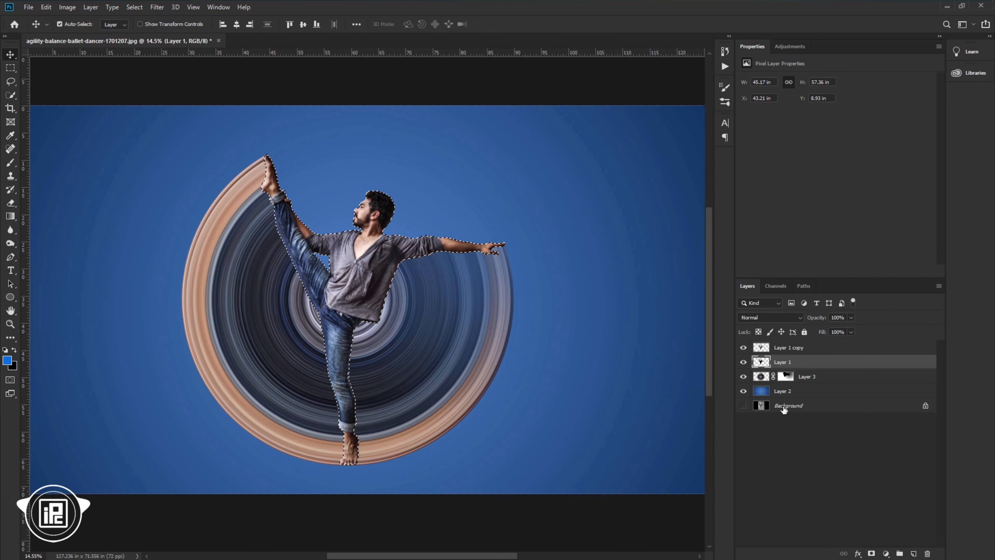
pyautogui.press('ctrl')
pyautogui.hotkey('ctrl', 'd')
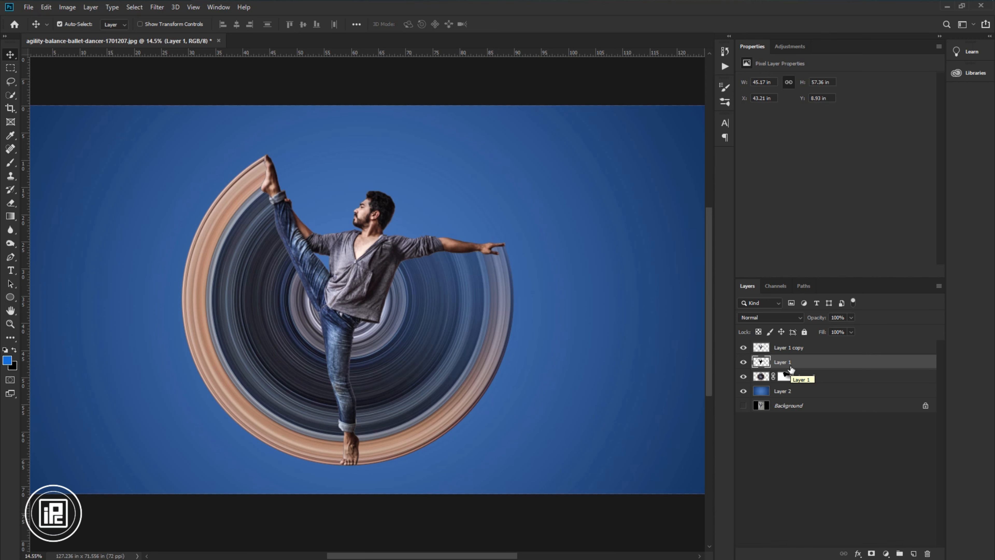
# Nudge the black silhouette on Layer 1 down and to the left to X 42.63 in, Y 9.39 in, as an offset shadow.
pyautogui.press('Down')
pyautogui.press('Down')
pyautogui.press('Down')
pyautogui.press('Down')
pyautogui.press('Down')
pyautogui.press('Down')
pyautogui.press('Left')
pyautogui.press('Left')
pyautogui.press('Left')
pyautogui.press('Left')
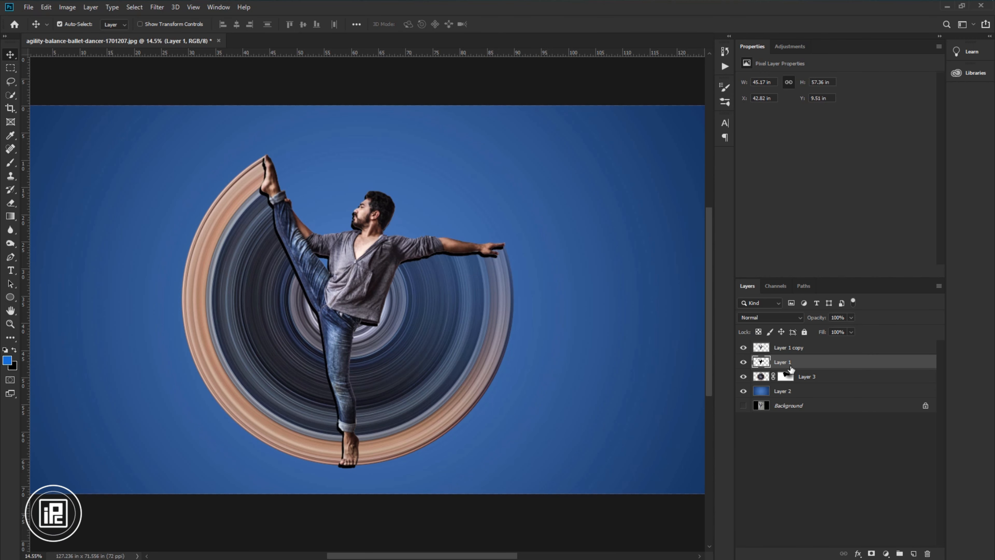
pyautogui.press('Left')
pyautogui.press('Left')
pyautogui.press('Down')
pyautogui.press('Down')
pyautogui.press('Up')
pyautogui.press('Up')
pyautogui.press('Up')
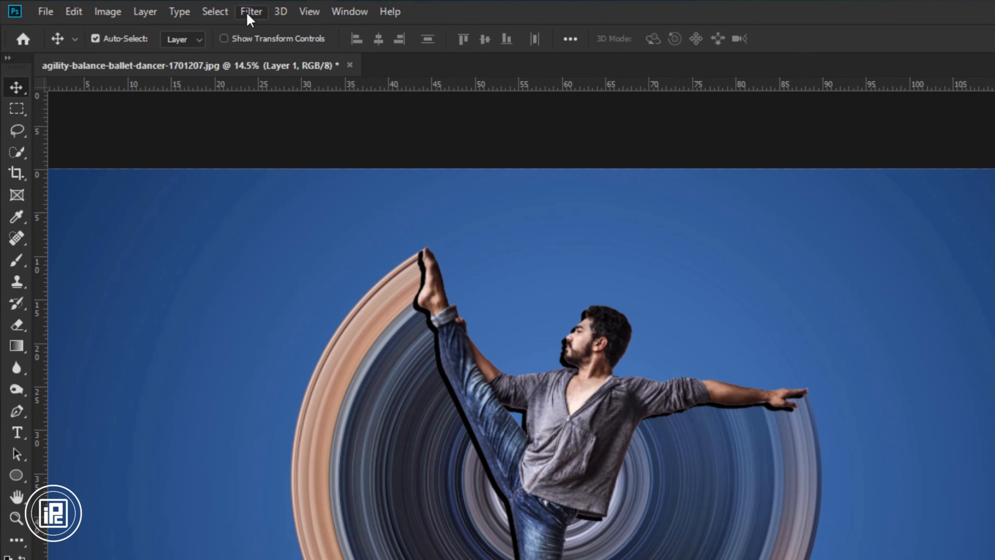
# Apply a Gaussian Blur with a radius of 55.3 pixels to the black silhouette layer.
pyautogui.click(155, 9)
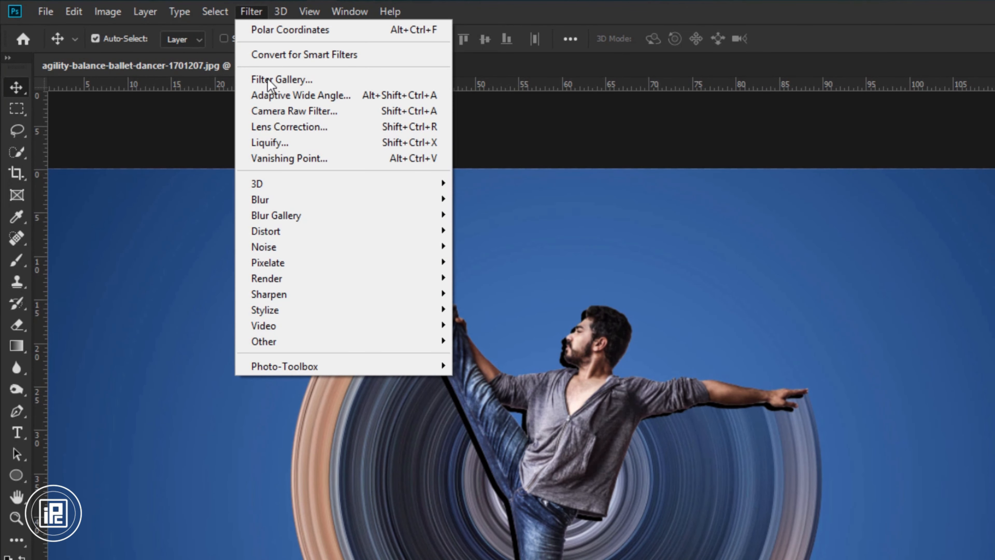
pyautogui.moveTo(289, 199)
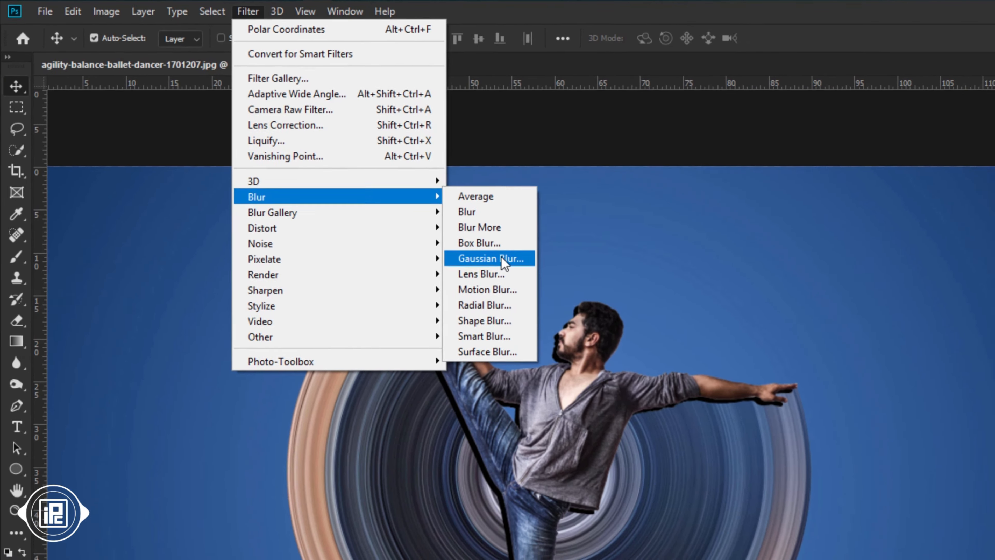
pyautogui.click(504, 260)
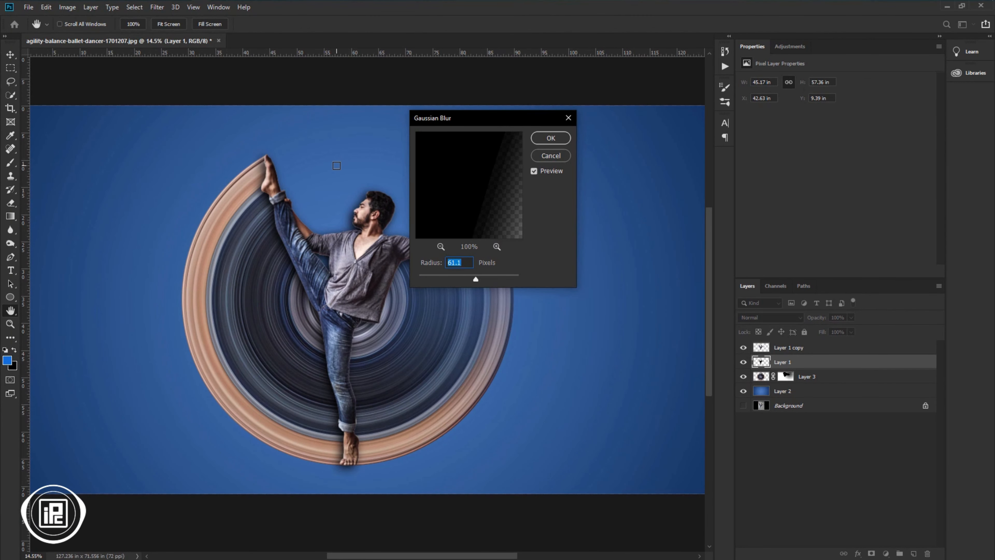
pyautogui.moveTo(475, 280); pyautogui.dragTo(475, 281)
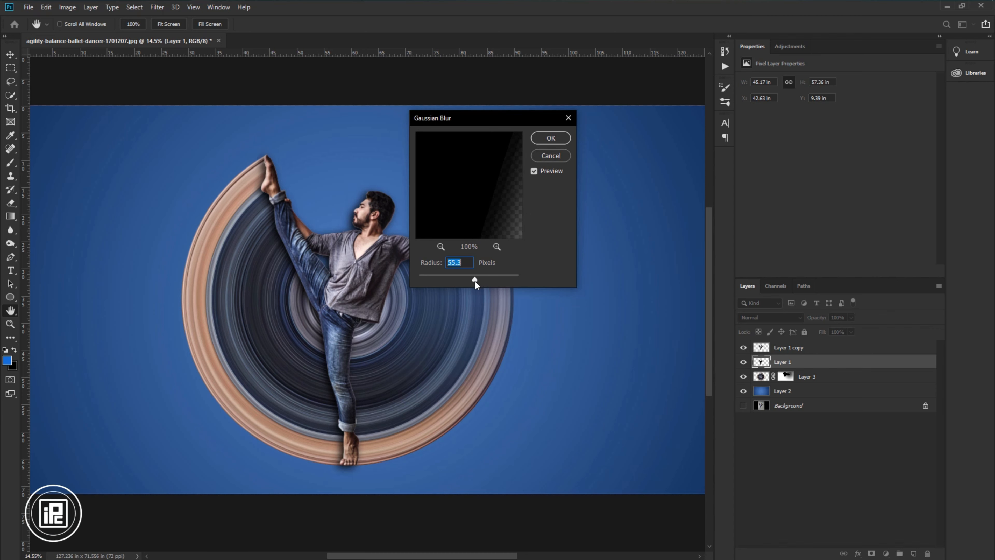
pyautogui.click(544, 144)
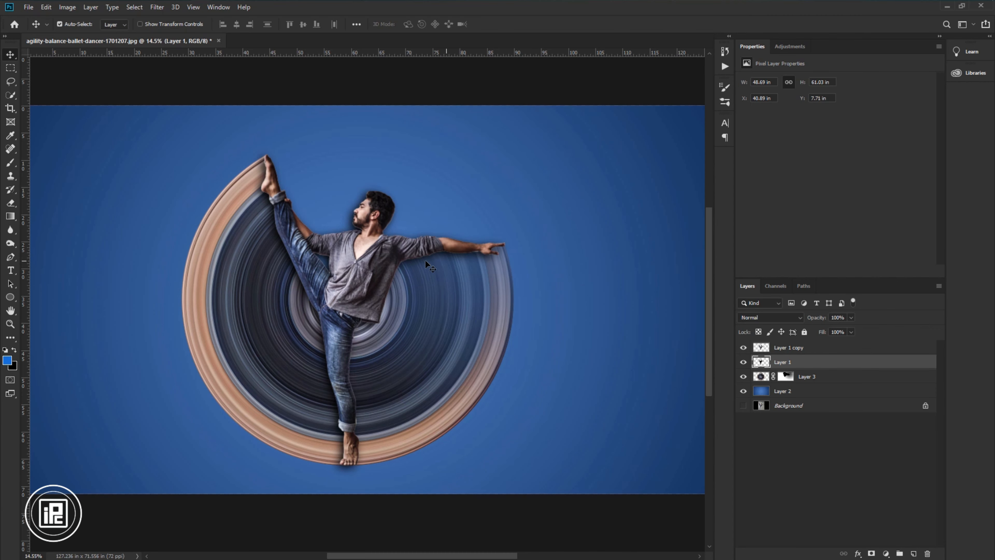
# Erase the shadow spilling onto the background around the raised foot and above the outstretched arm with a soft 347 px eraser on Layer 1.
pyautogui.click(11, 204)
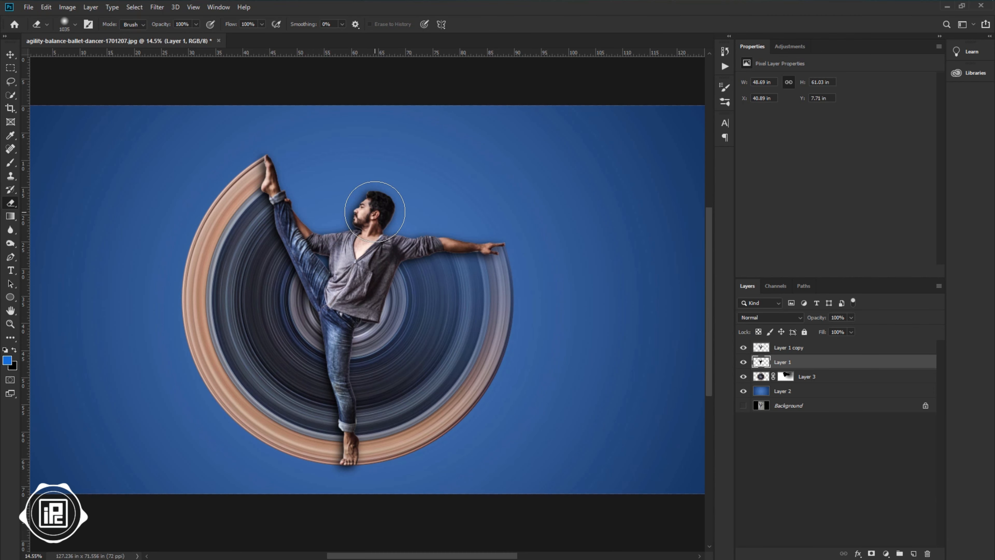
pyautogui.rightClick(374, 210)
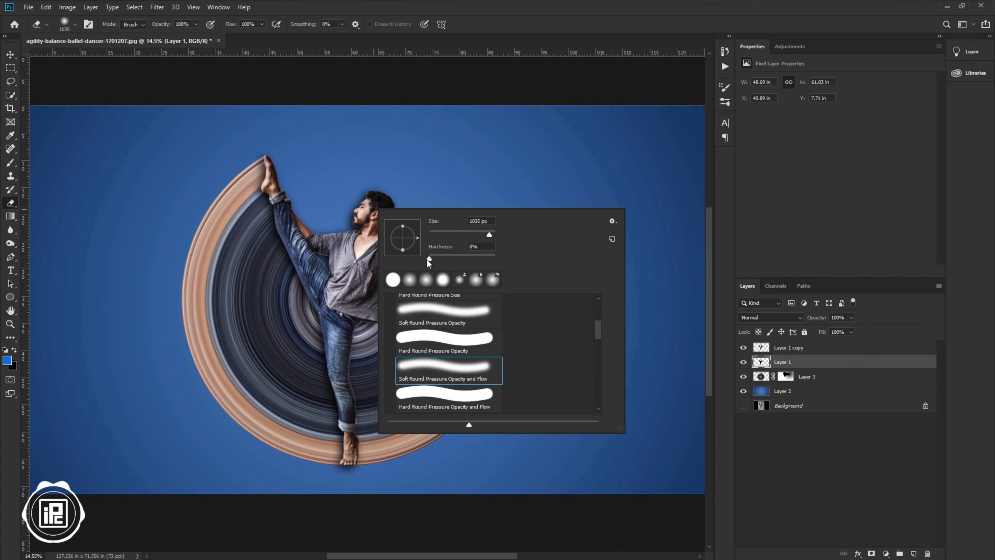
pyautogui.click(364, 192)
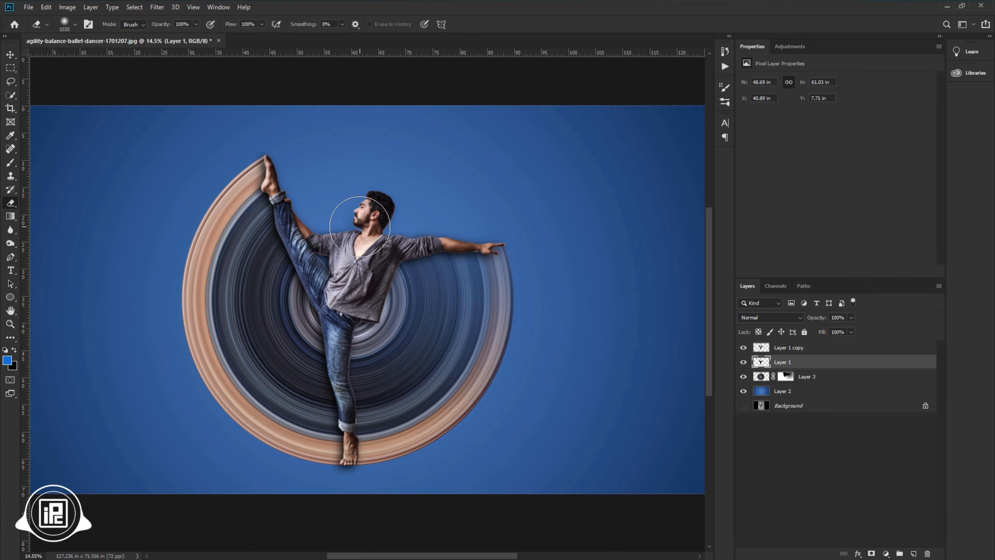
pyautogui.scroll(3, 383, 211)
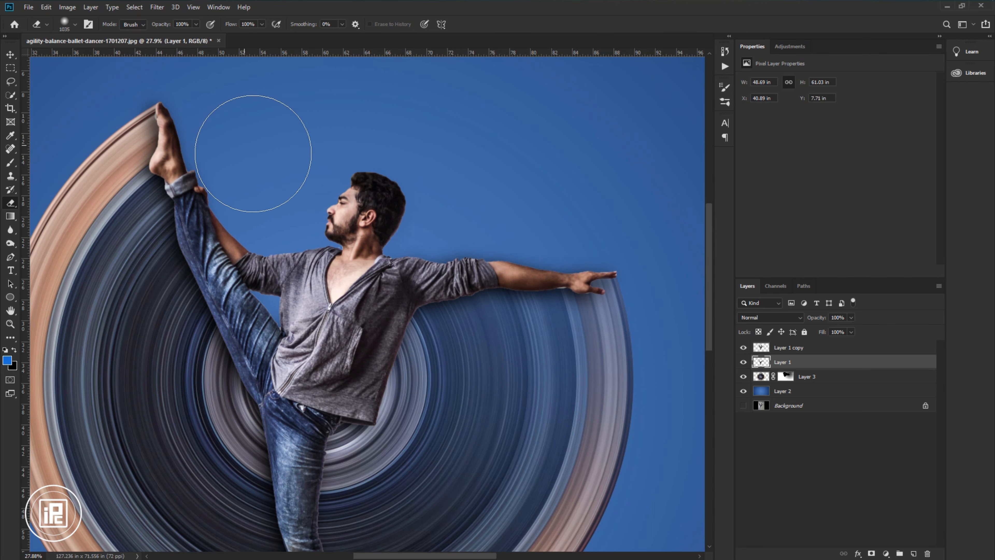
pyautogui.moveTo(267, 161)
pyautogui.mouseDown()
pyautogui.moveTo(218, 171)
pyautogui.moveTo(213, 162)
pyautogui.mouseUp()
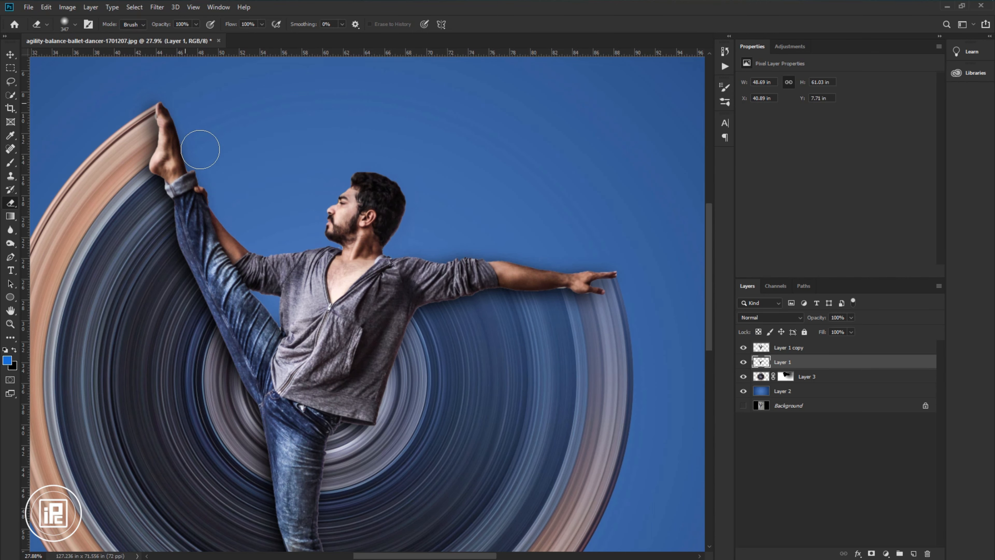
pyautogui.moveTo(413, 249); pyautogui.dragTo(586, 254)
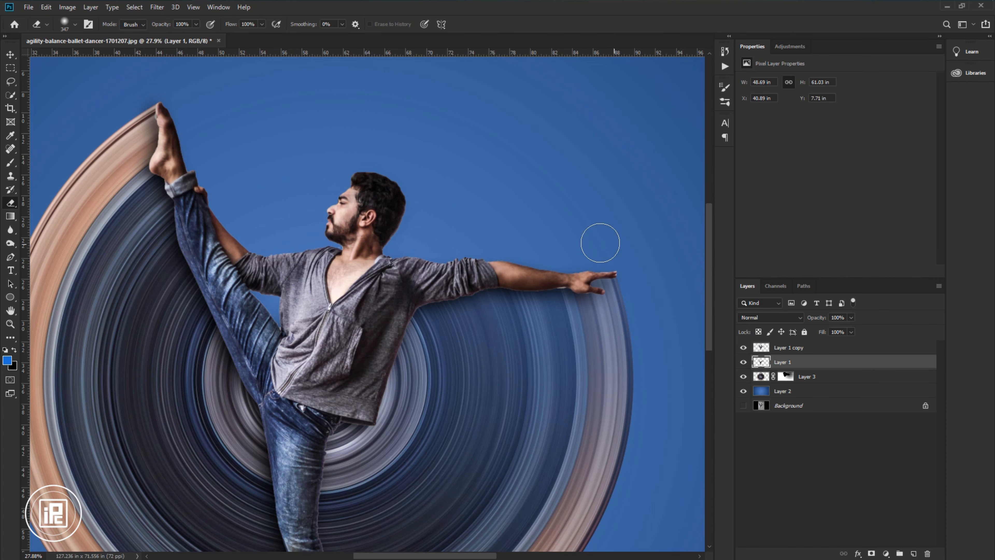
pyautogui.scroll(-2, 348, 253)
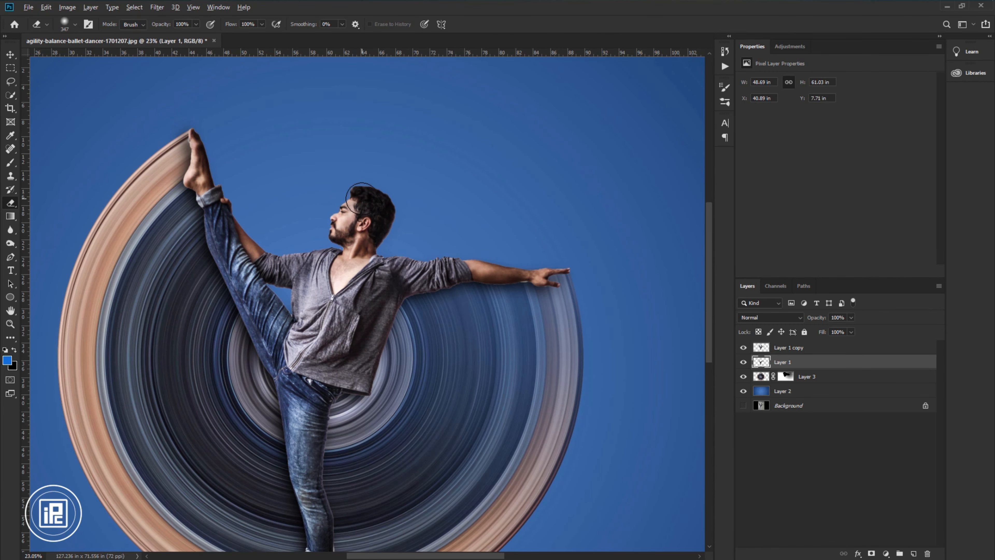
pyautogui.scroll(-3, 361, 198)
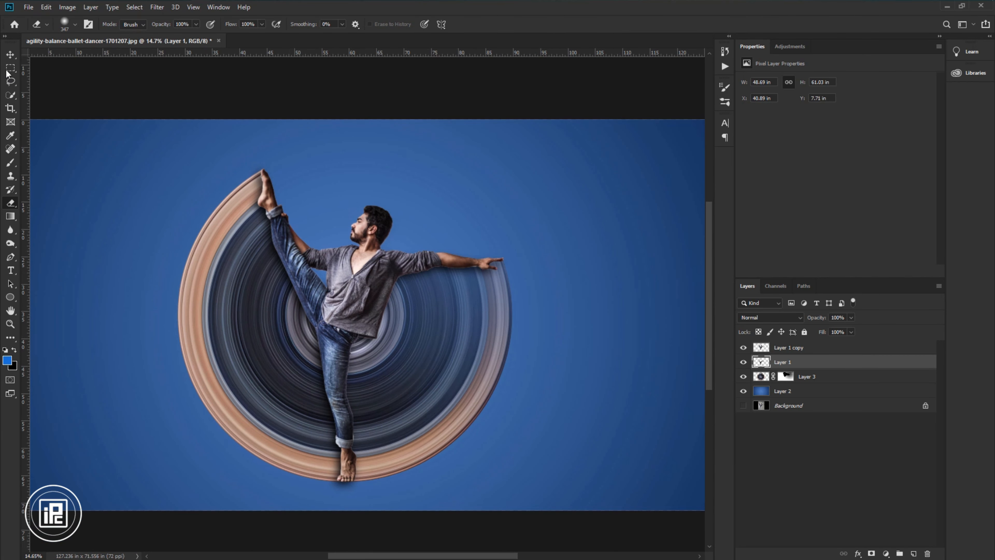
pyautogui.click(10, 54)
pyautogui.scroll(-1, 331, 323)
pyautogui.scroll(1, 331, 324)
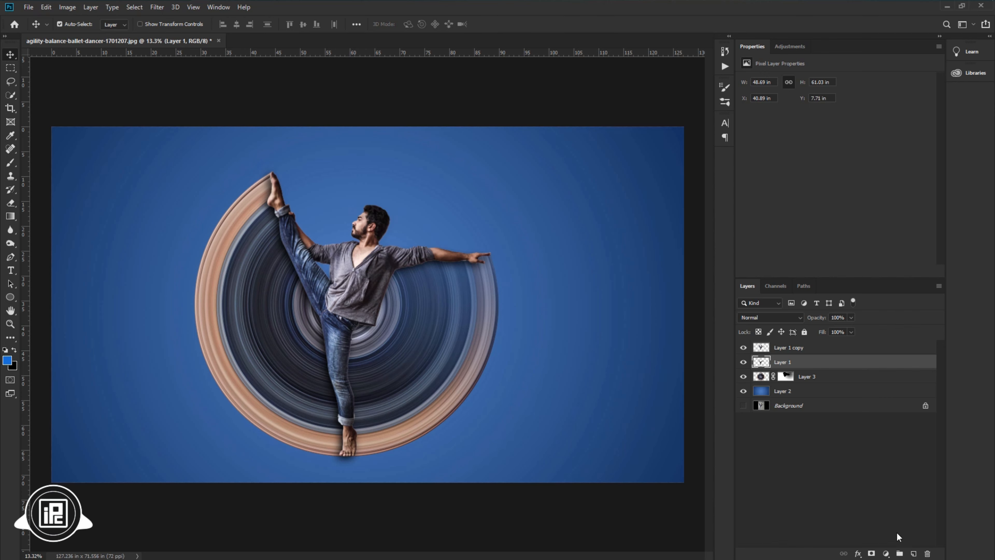
# Add a new layer above Layer 1 in Color Dodge mode and set the foreground color for the Brush to deep blue #1530a4.
pyautogui.click(913, 553)
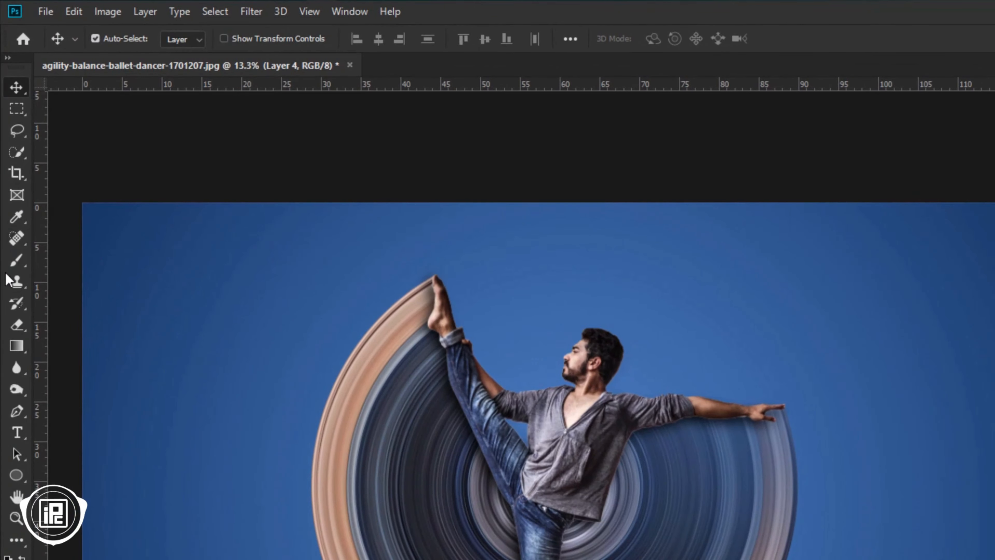
pyautogui.click(10, 163)
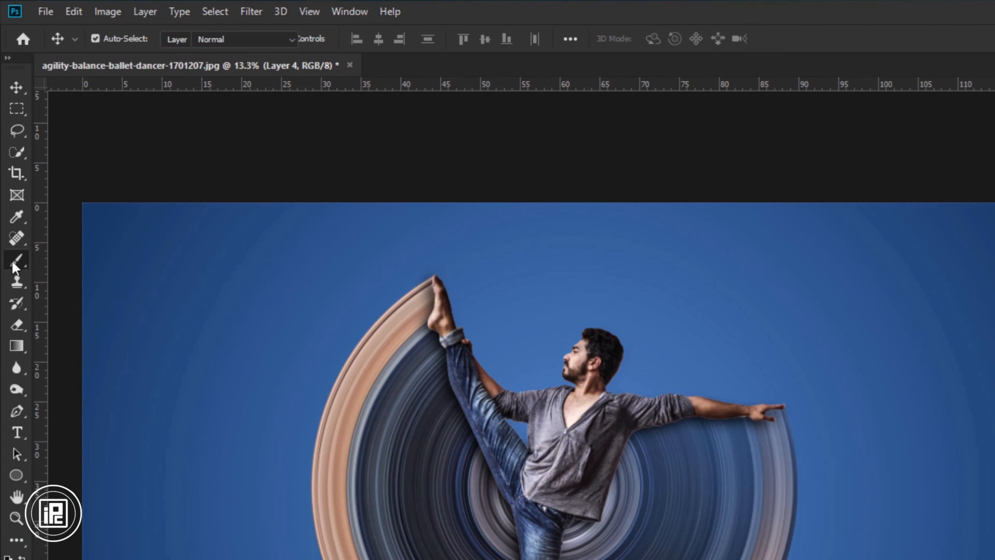
pyautogui.click(111, 265)
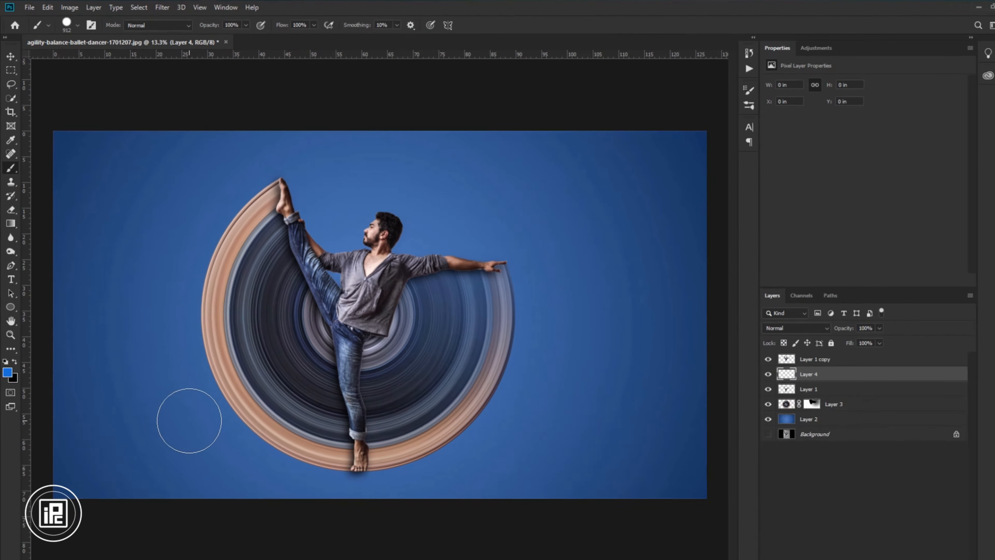
pyautogui.click(8, 373)
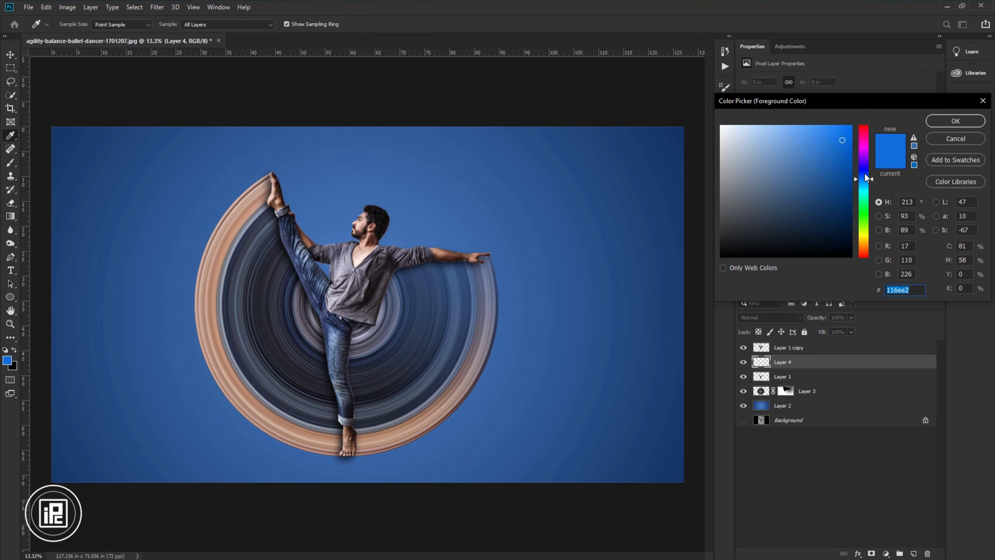
pyautogui.click(865, 174)
pyautogui.moveTo(843, 140); pyautogui.dragTo(844, 161)
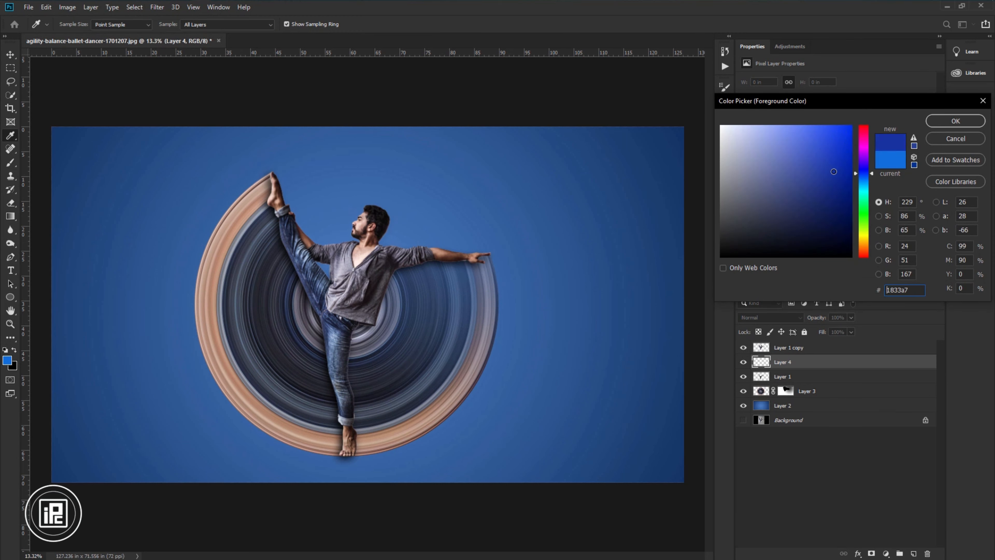
pyautogui.click(939, 123)
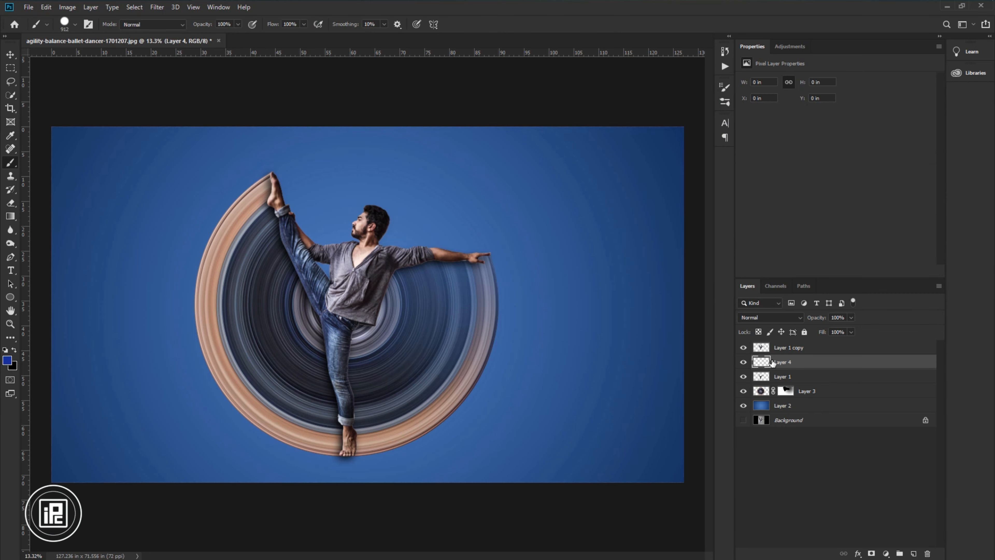
pyautogui.click(757, 321)
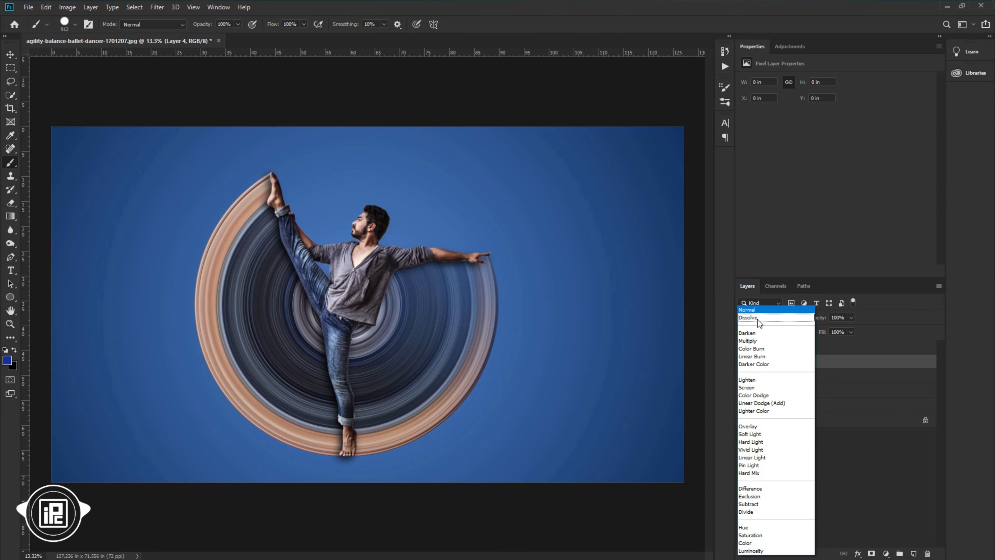
pyautogui.click(755, 397)
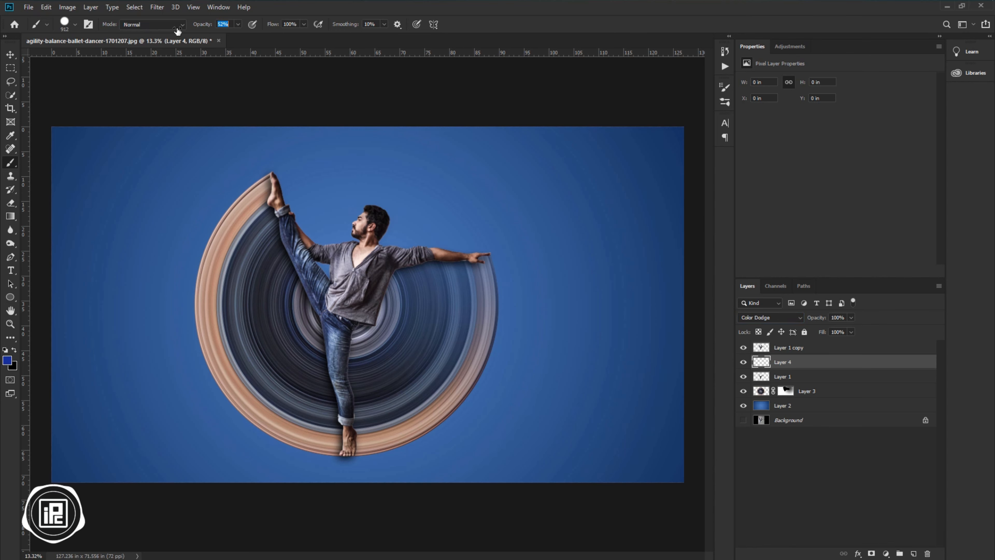
# Paint a blue glow across the upper part of the disc with a 1423 px brush at 0% hardness and 35% opacity.
pyautogui.moveTo(170, 33); pyautogui.dragTo(167, 35)
pyautogui.keyDown('alt'); pyautogui.moveTo(256, 225); pyautogui.dragTo(274, 234); pyautogui.keyUp('alt')
pyautogui.rightClick(301, 232)
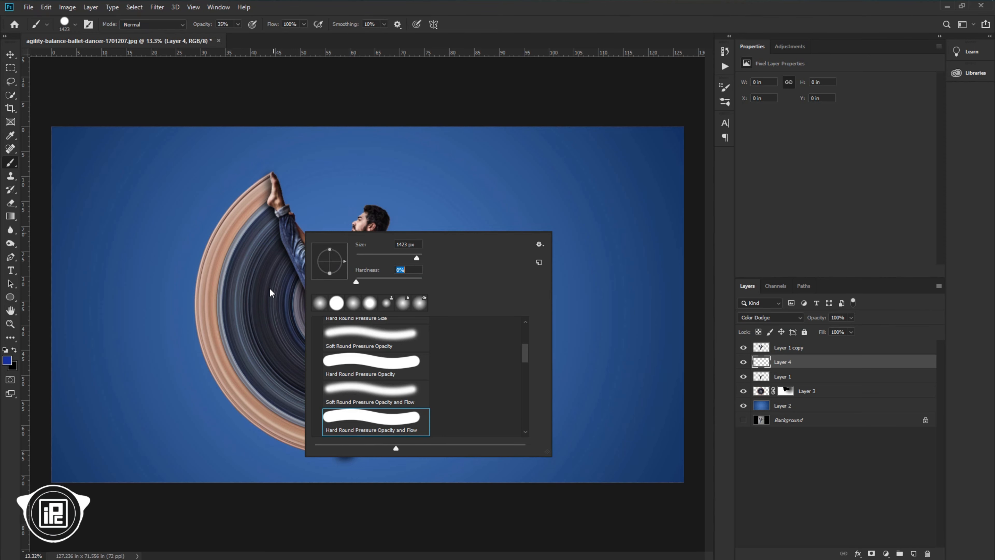
pyautogui.click(280, 209)
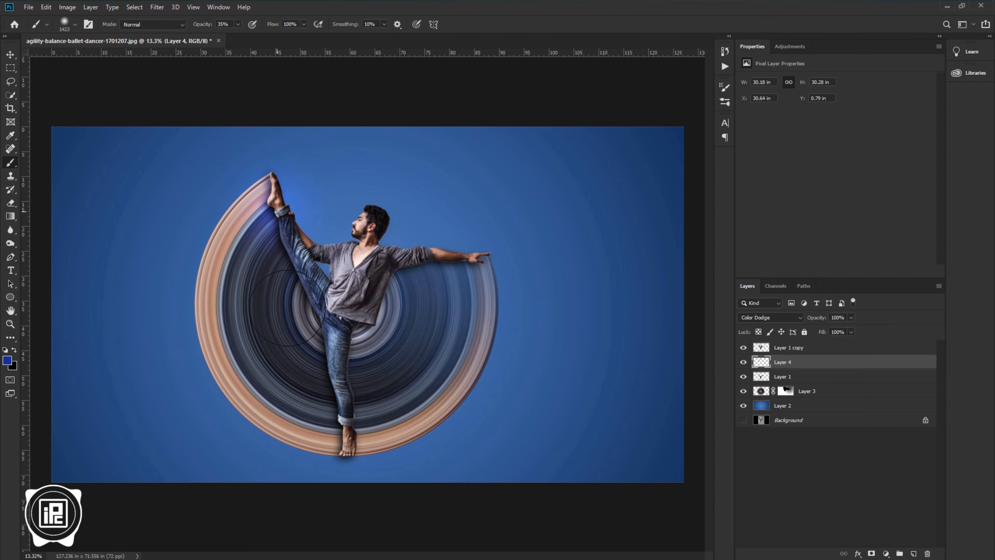
pyautogui.moveTo(298, 308)
pyautogui.mouseDown()
pyautogui.moveTo(322, 360)
pyautogui.moveTo(299, 284)
pyautogui.moveTo(252, 261)
pyautogui.moveTo(300, 323)
pyautogui.moveTo(540, 285)
pyautogui.mouseUp()
# Brush a fainter blue glow over the disc's lower part with the brush at 2549 px and 16% opacity.
pyautogui.press(']')
pyautogui.press(']')
pyautogui.press(']')
pyautogui.press(']')
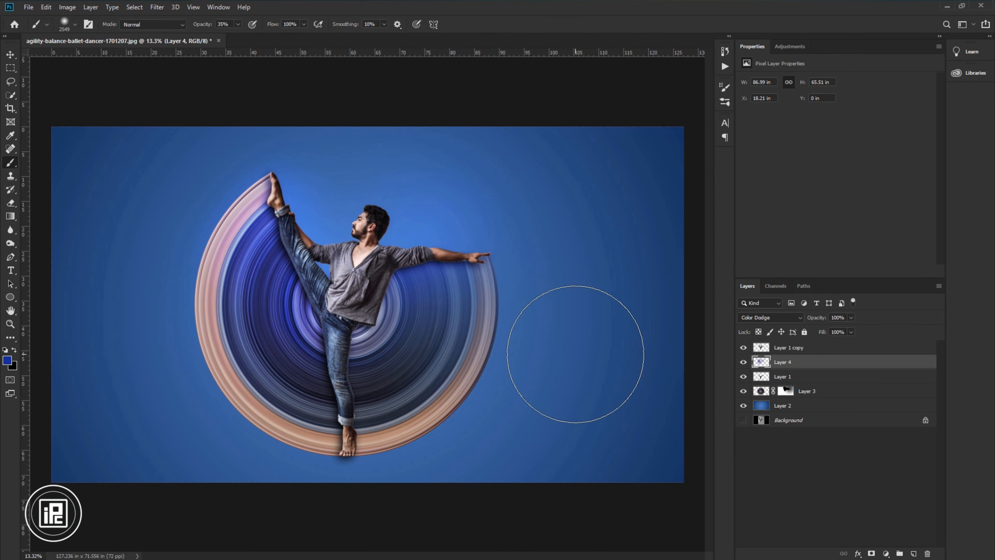
pyautogui.moveTo(203, 28); pyautogui.dragTo(195, 30)
pyautogui.moveTo(319, 358)
pyautogui.mouseDown()
pyautogui.moveTo(355, 441)
pyautogui.moveTo(330, 305)
pyautogui.moveTo(518, 377)
pyautogui.moveTo(390, 353)
pyautogui.mouseUp()
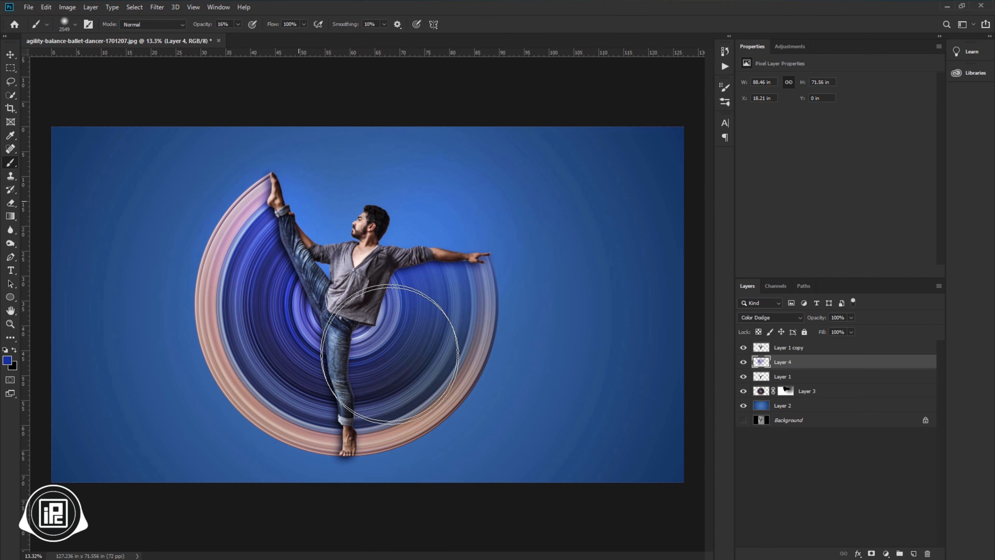
# Add a new layer directly above the blue gradient Layer 2 and set its blend mode to Color Dodge.
pyautogui.click(782, 406)
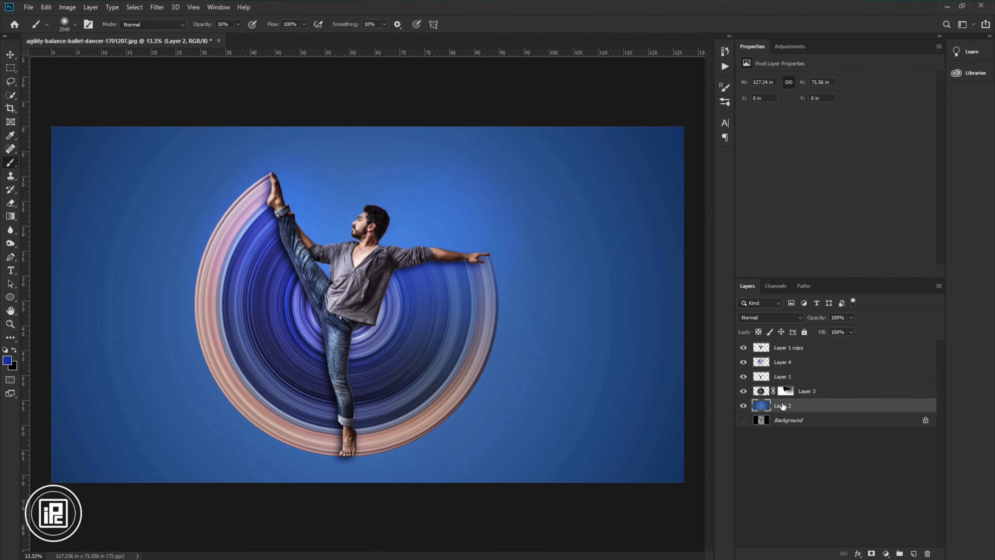
pyautogui.click(914, 554)
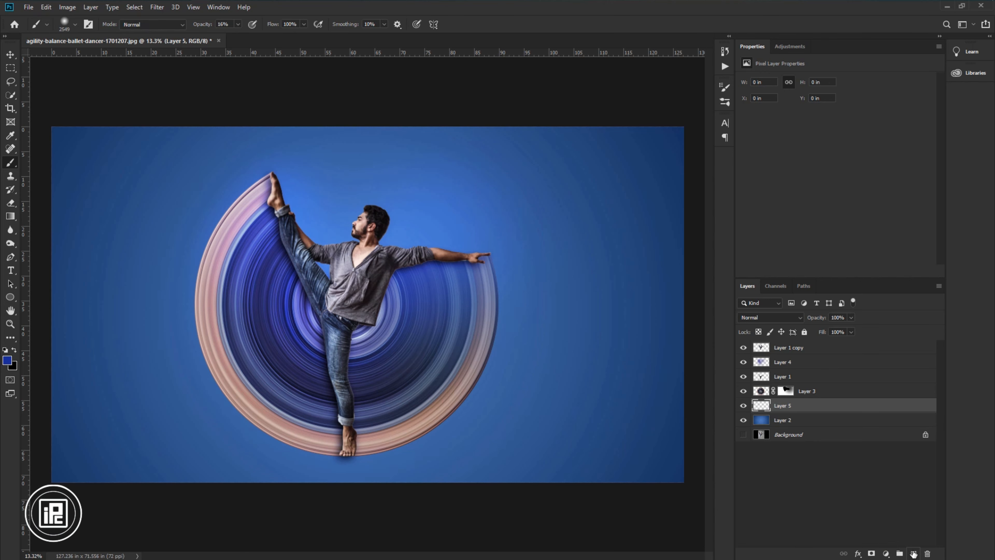
pyautogui.click(771, 319)
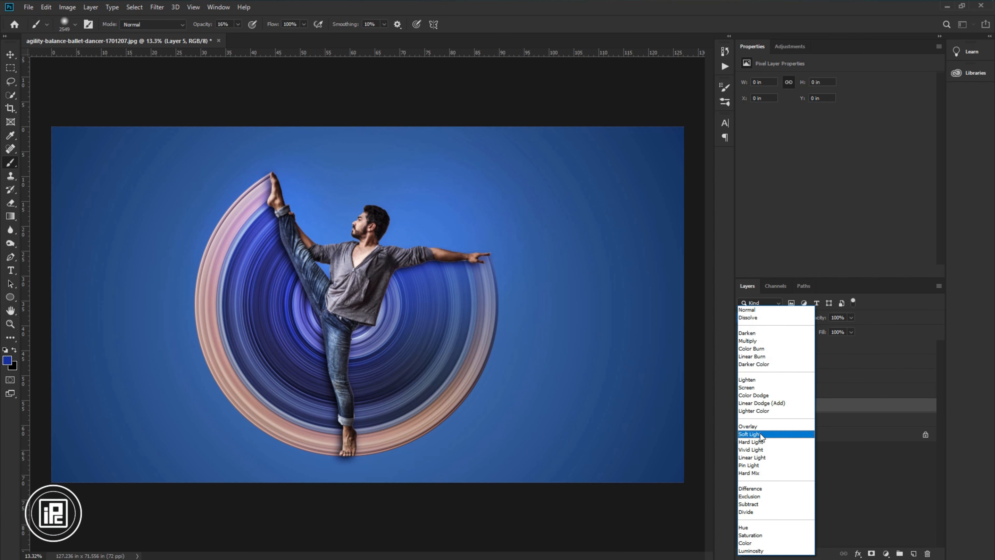
pyautogui.click(758, 395)
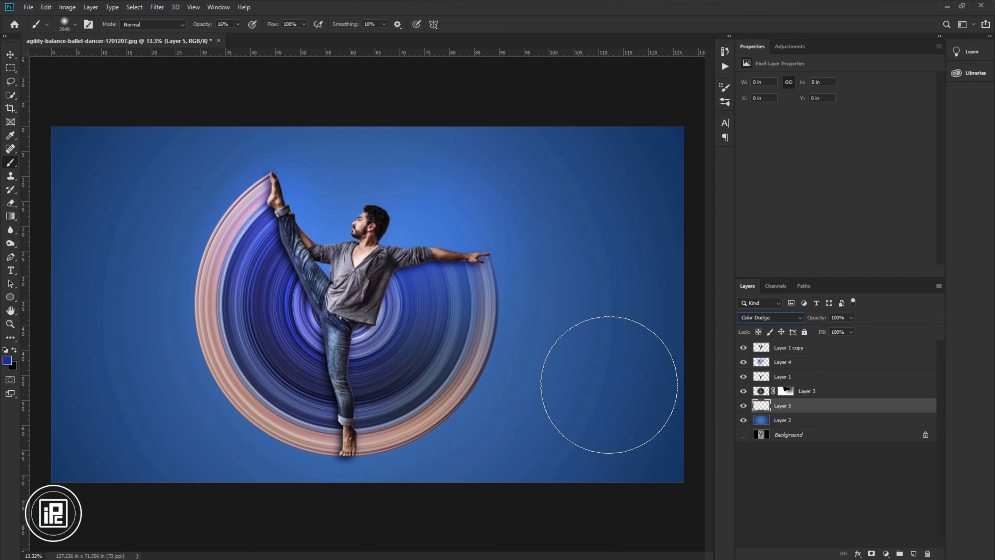
# Set the foreground color to brighter blue #0b60df and return to the Brush tool.
pyautogui.click(10, 361)
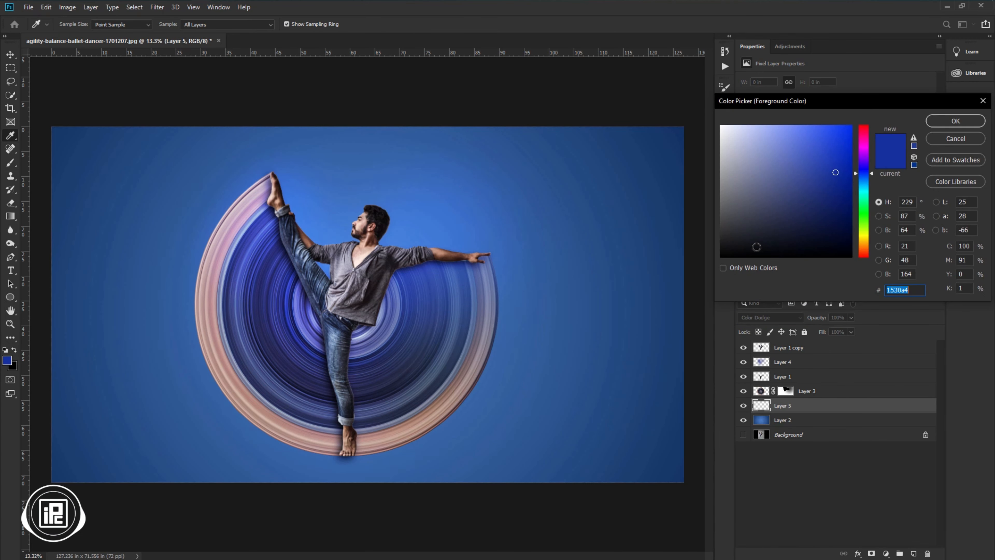
pyautogui.moveTo(835, 172); pyautogui.dragTo(846, 141)
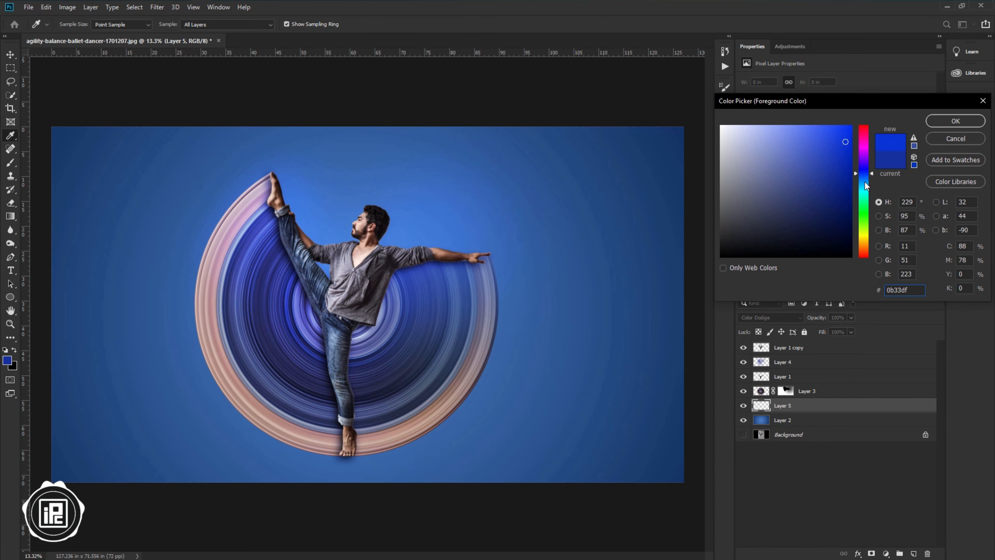
pyautogui.moveTo(869, 188); pyautogui.dragTo(865, 178)
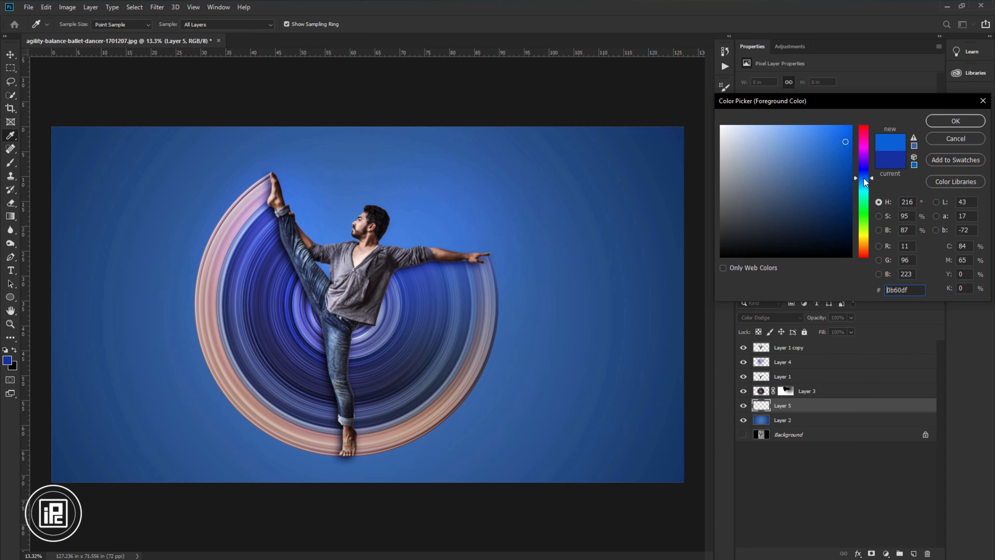
pyautogui.click(955, 121)
pyautogui.press('b')
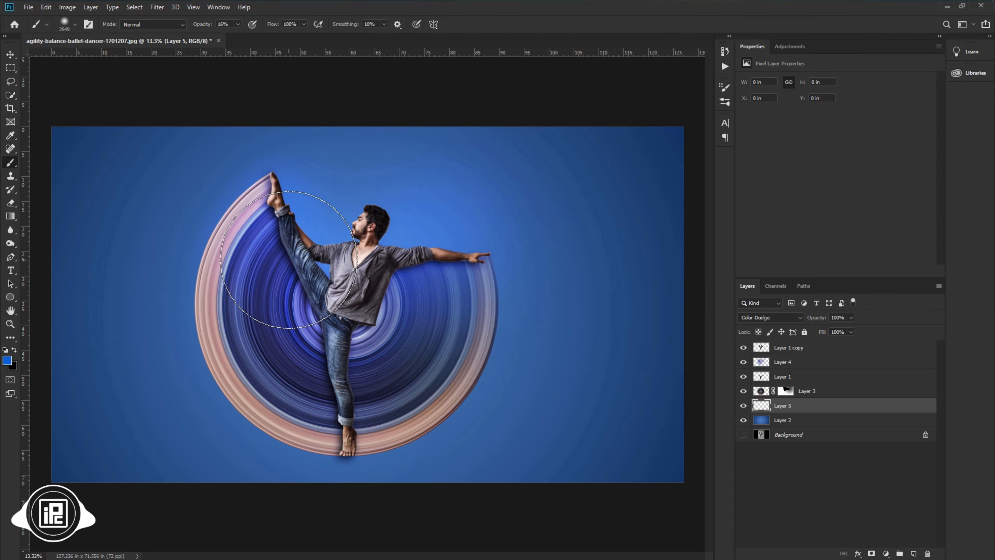
# Paint a bright glow on Layer 5 behind the dancer's raised leg and head with the brush at 69% opacity.
pyautogui.moveTo(203, 24); pyautogui.dragTo(216, 32)
pyautogui.moveTo(296, 294)
pyautogui.mouseDown()
pyautogui.moveTo(319, 387)
pyautogui.moveTo(354, 343)
pyautogui.moveTo(390, 360)
pyautogui.mouseUp()
pyautogui.moveTo(291, 294)
pyautogui.mouseDown()
pyautogui.moveTo(324, 247)
pyautogui.moveTo(345, 245)
pyautogui.mouseUp()
pyautogui.keyDown('alt'); pyautogui.rightClick(365, 255); pyautogui.keyUp('alt')
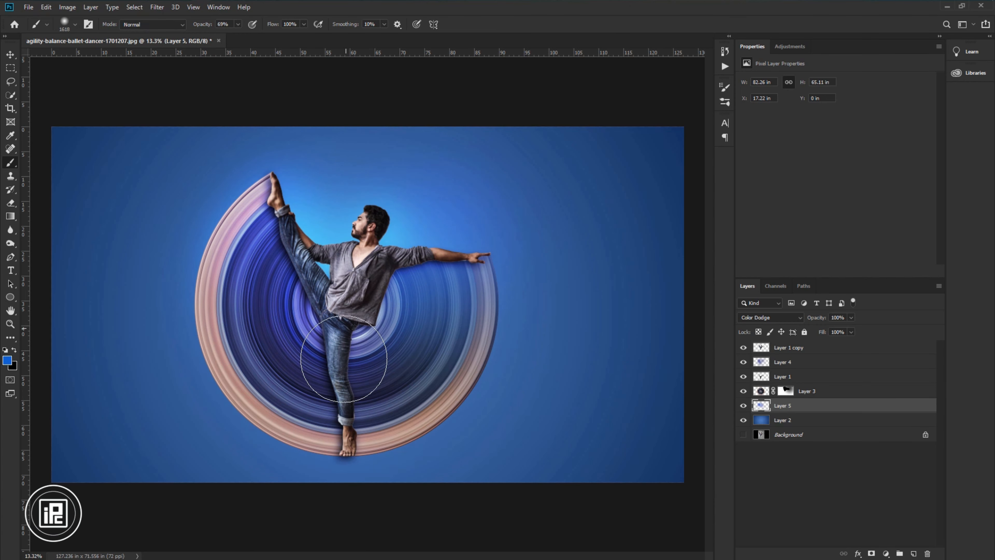
# Paint a softer, wider glow around the disc and along the lower background with a 3615 px brush at 24% opacity.
pyautogui.keyDown('alt'); pyautogui.rightClick(331, 327); pyautogui.keyUp('alt')
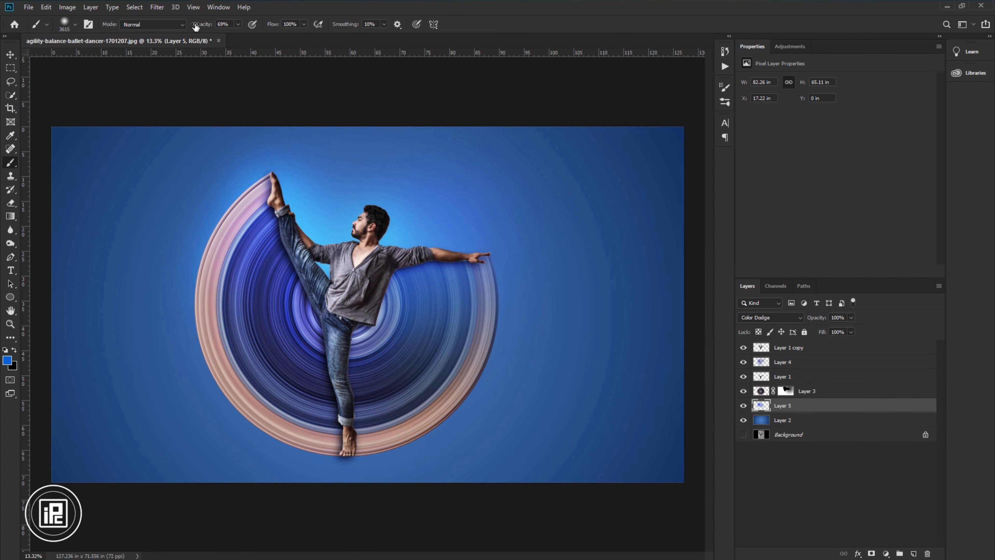
pyautogui.click(259, 231)
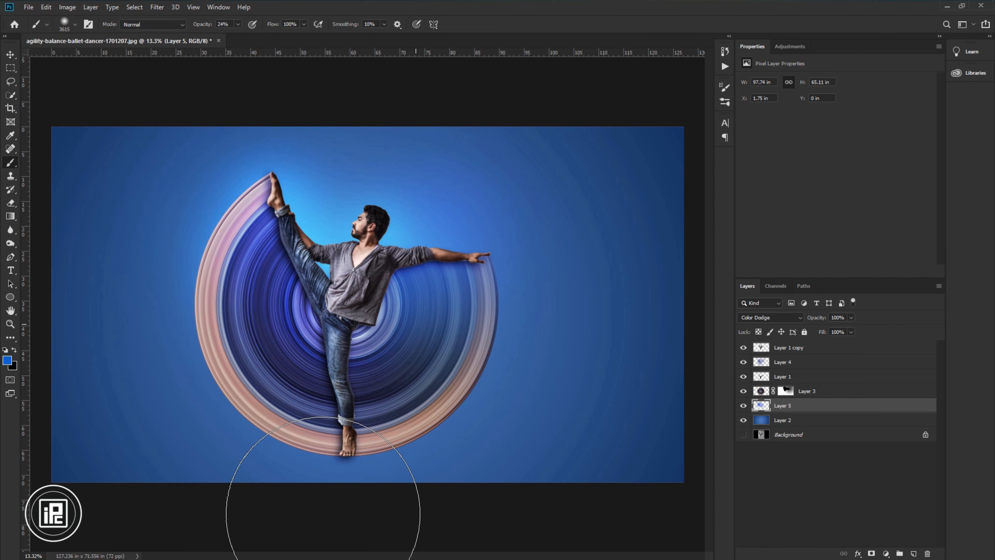
pyautogui.moveTo(333, 523); pyautogui.dragTo(551, 504)
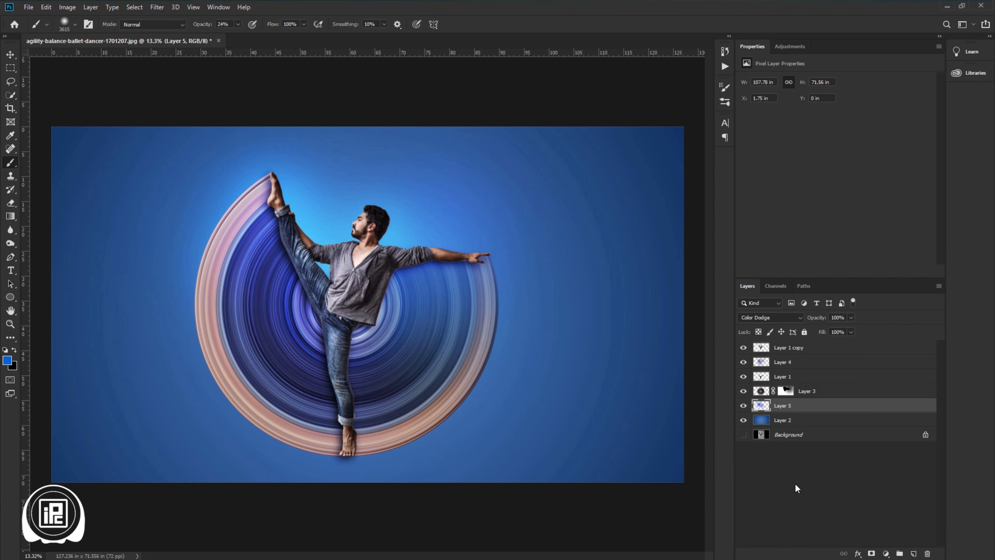
# Choose a deeper blue foreground color and brush it over the disc's lower-right part on Layer 4 at 24% opacity.
pyautogui.click(778, 365)
pyautogui.click(7, 362)
pyautogui.click(834, 164)
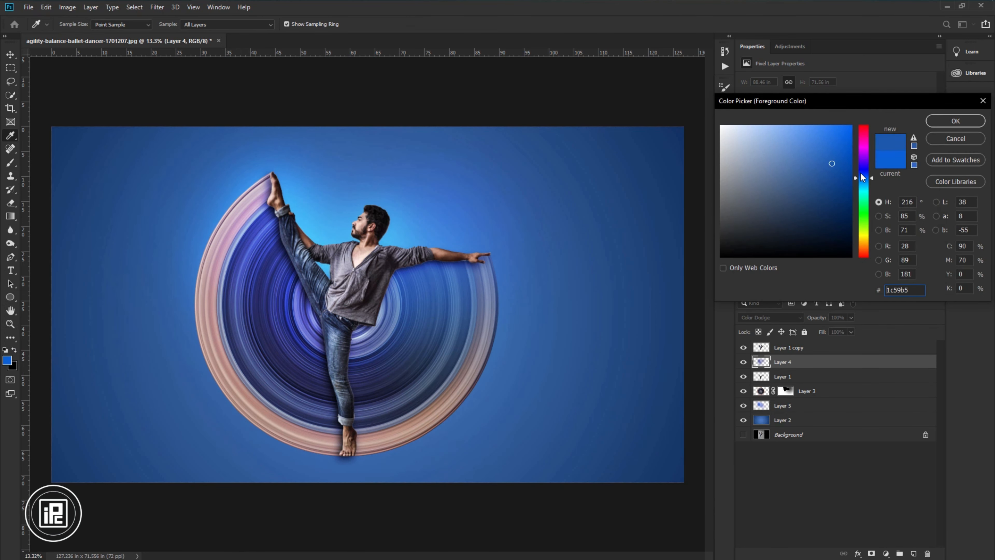
pyautogui.click(953, 122)
pyautogui.moveTo(486, 383)
pyautogui.mouseDown()
pyautogui.moveTo(450, 224)
pyautogui.moveTo(493, 430)
pyautogui.mouseUp()
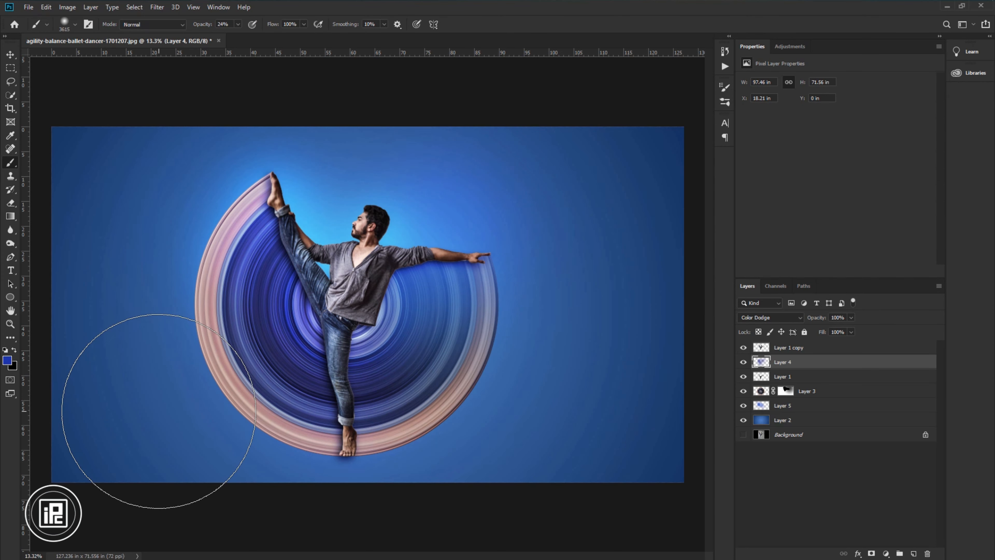
# Add a Vibrance adjustment clipped to the disc on Layer 3 and raise its vibrance.
pyautogui.click(10, 54)
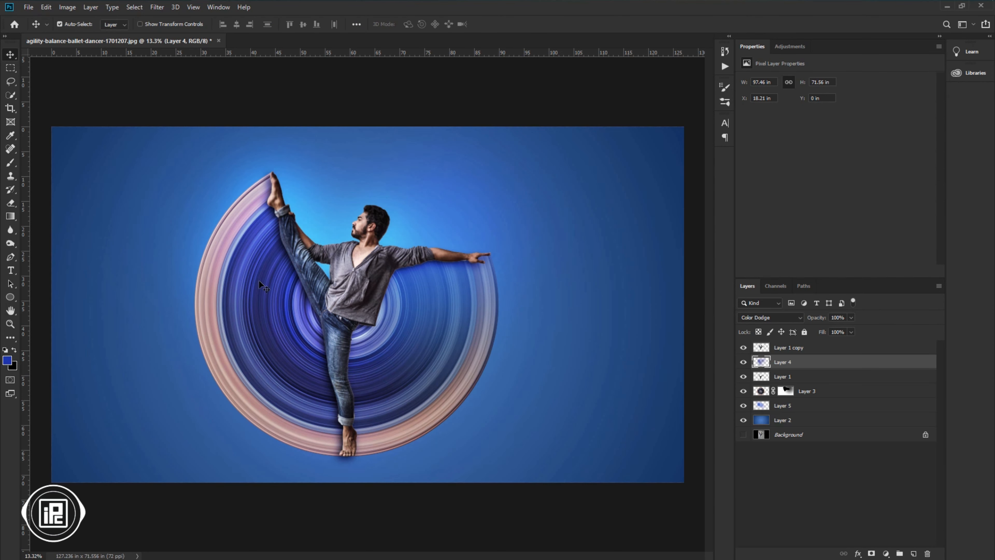
pyautogui.scroll(-1, 467, 412)
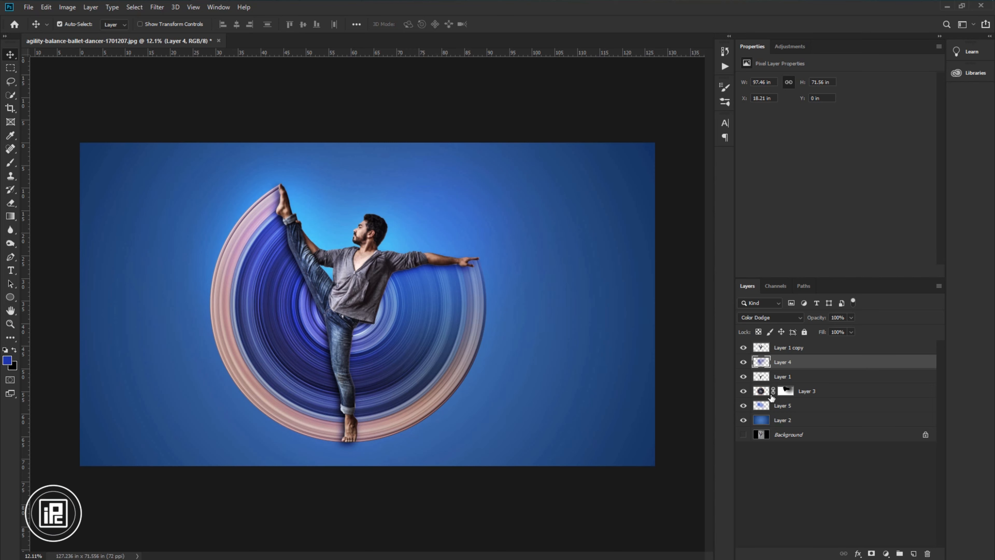
pyautogui.click(762, 392)
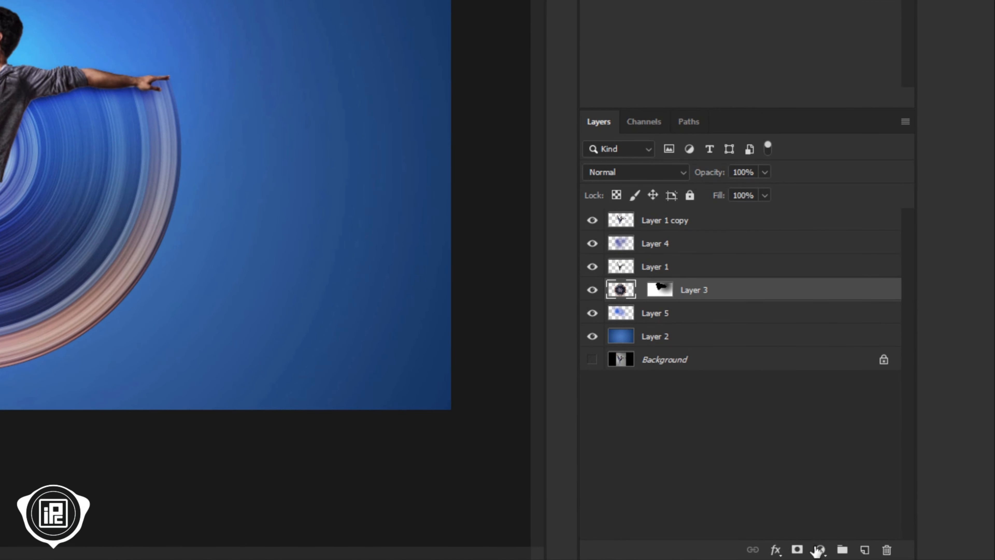
pyautogui.click(881, 553)
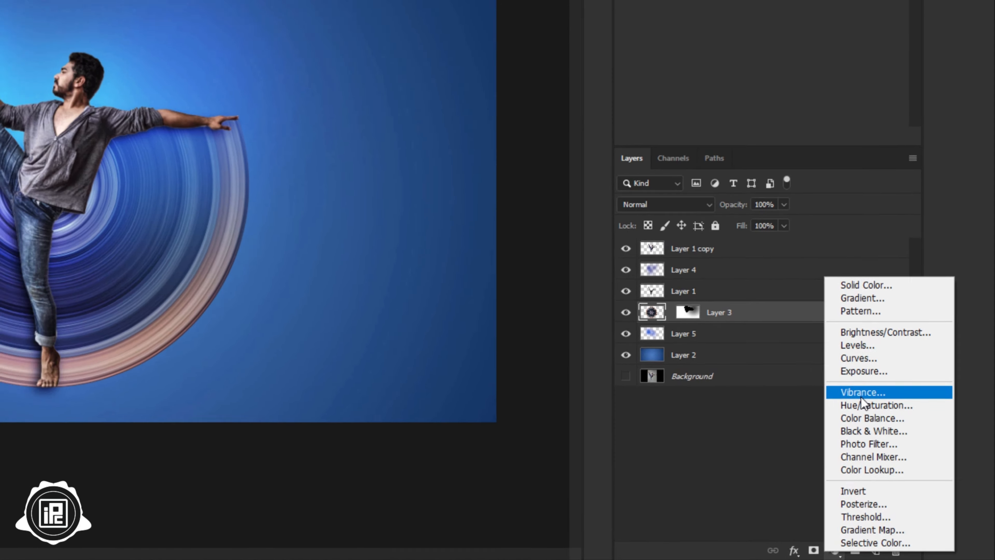
pyautogui.click(850, 376)
pyautogui.rightClick(846, 392)
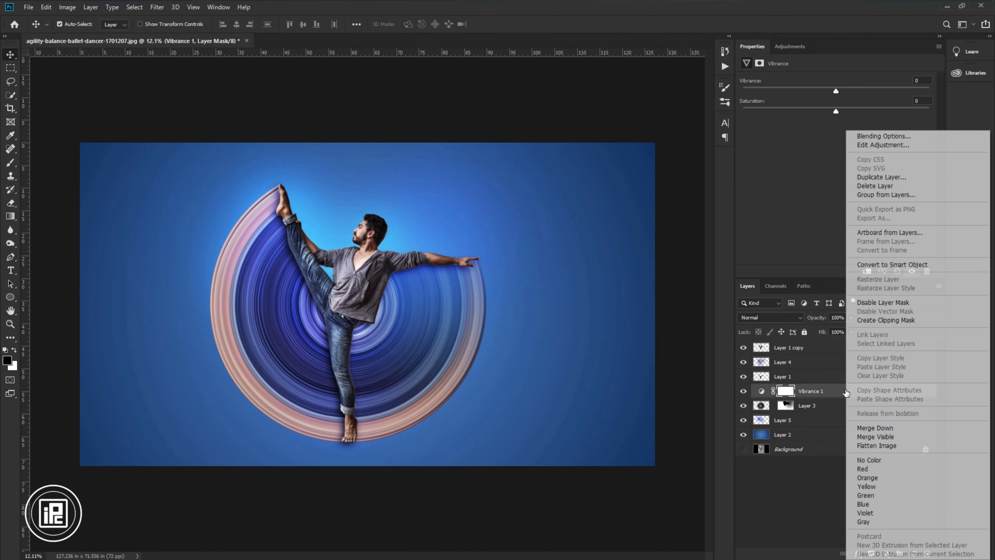
pyautogui.click(888, 319)
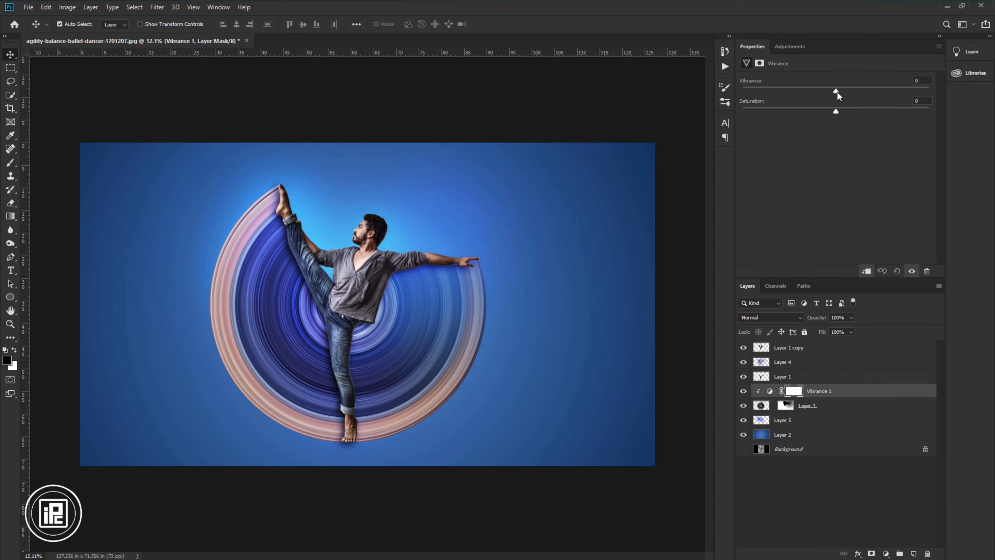
pyautogui.moveTo(838, 92); pyautogui.dragTo(839, 92)
# Above Layer 1 copy, add a Vibrance adjustment with strongly raised vibrance and a Brightness/Contrast adjustment with contrast 34.
pyautogui.click(815, 348)
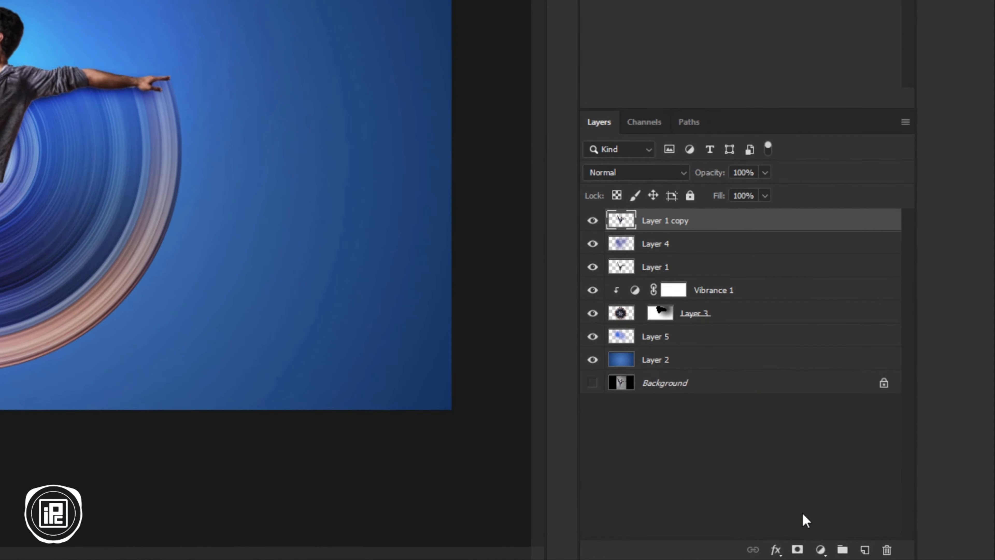
pyautogui.click(820, 549)
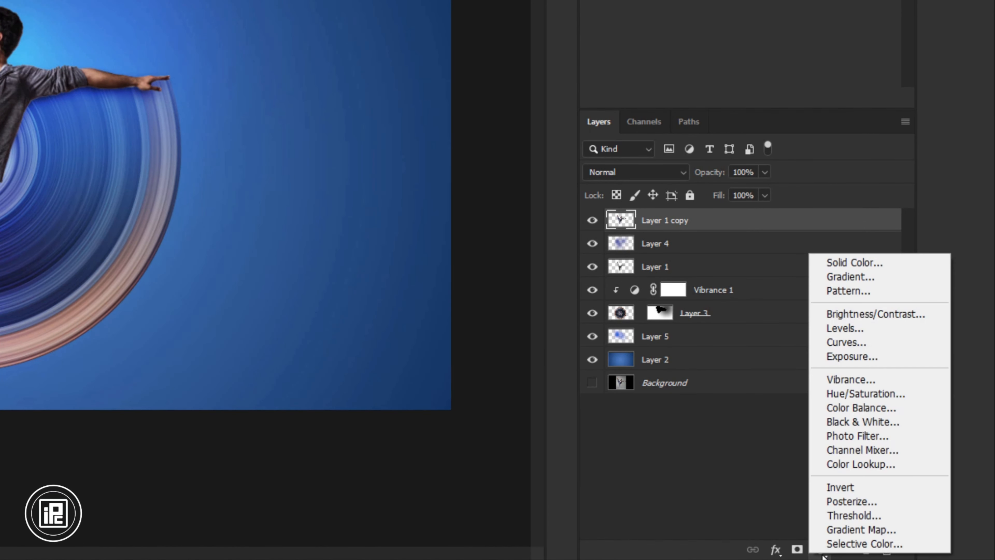
pyautogui.click(850, 380)
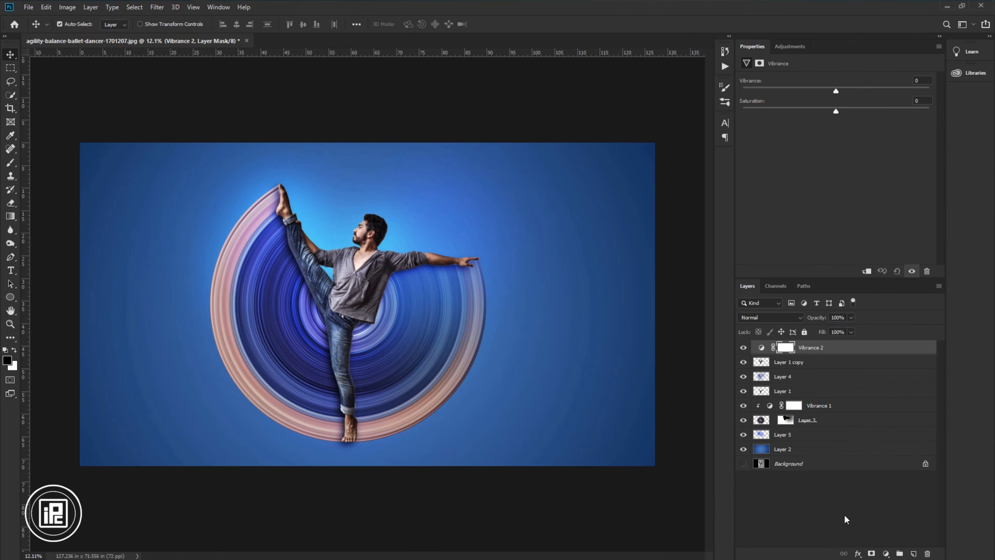
pyautogui.moveTo(835, 92); pyautogui.dragTo(881, 92)
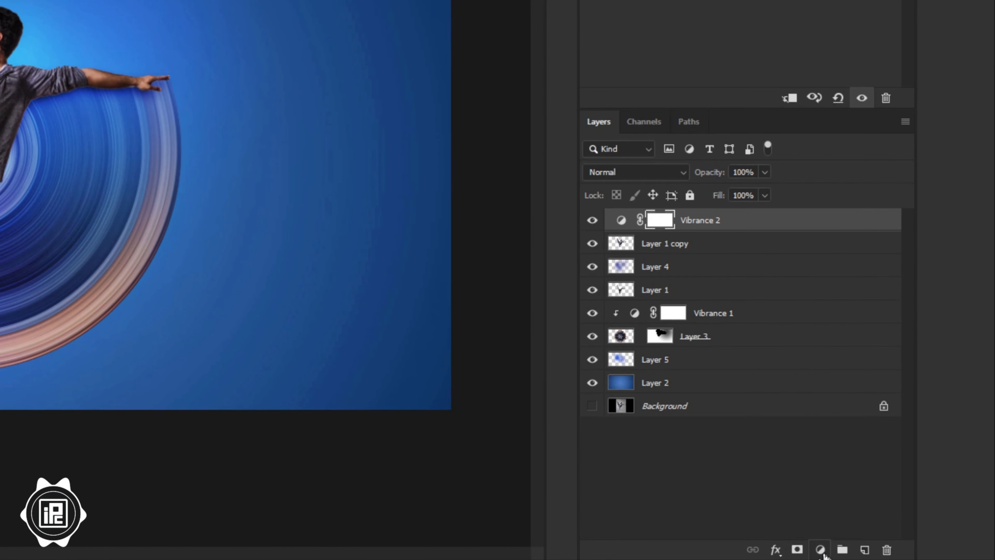
pyautogui.click(885, 553)
pyautogui.click(842, 317)
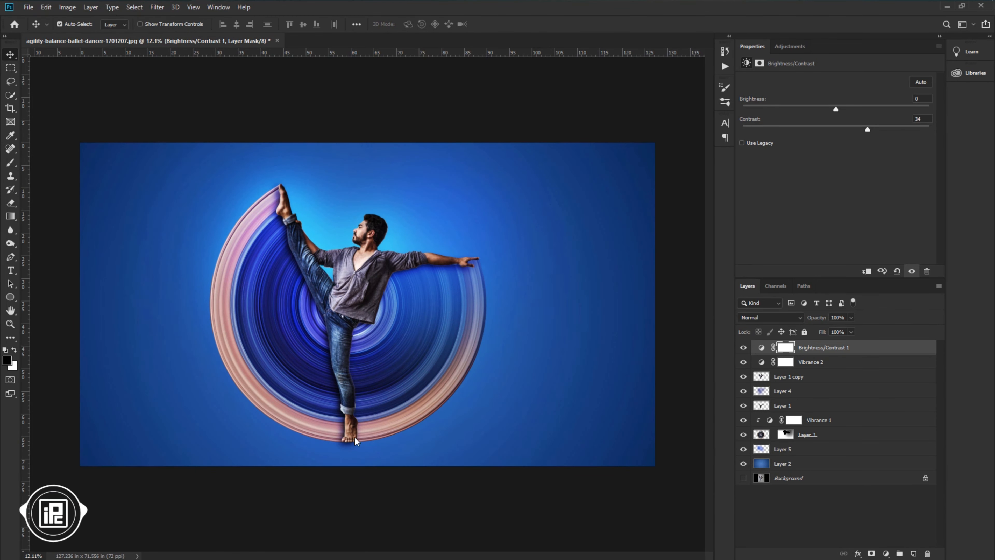
# Draw a circle about 3071 px across over the disc with the Ellipse tool, directly above Layer 4.
pyautogui.hotkey('alt', '[')
pyautogui.hotkey('alt', '[')
pyautogui.hotkey('alt', '[')
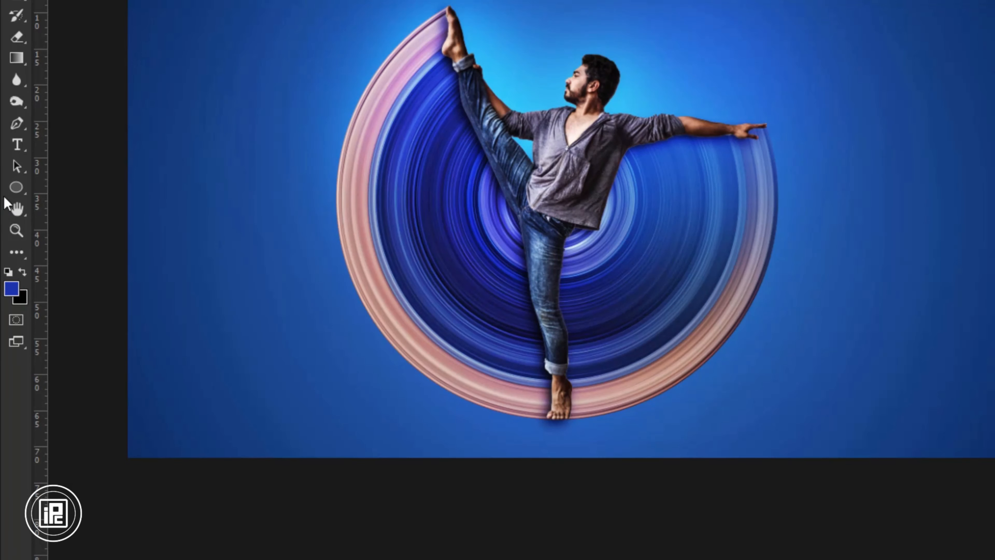
pyautogui.rightClick(15, 188)
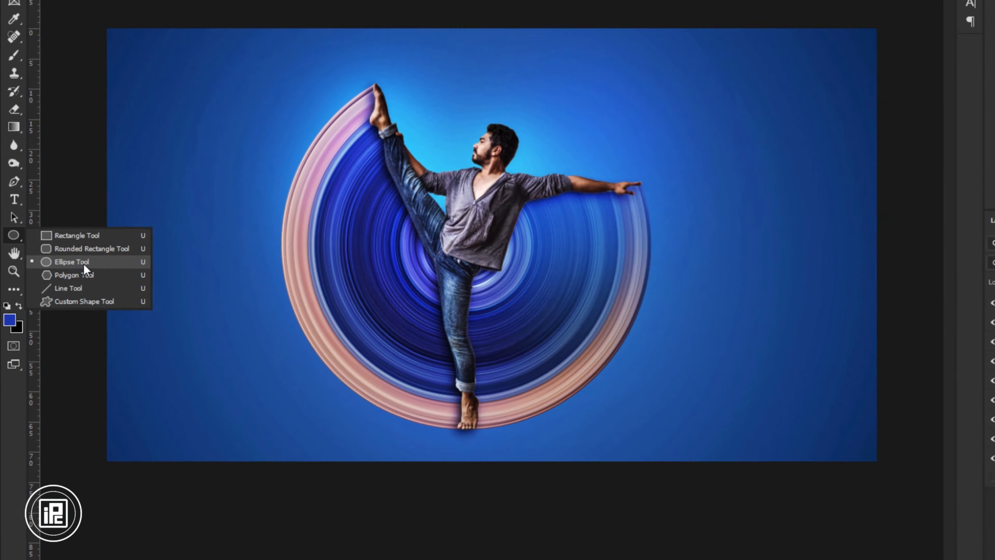
pyautogui.click(83, 264)
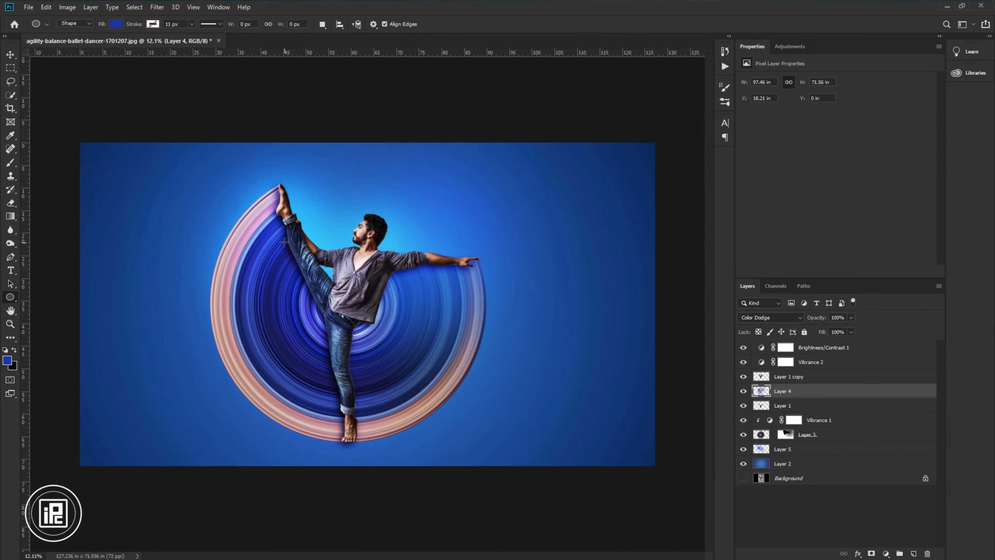
pyautogui.moveTo(354, 148); pyautogui.dragTo(554, 346)
pyautogui.moveTo(414, 379); pyautogui.dragTo(457, 426)
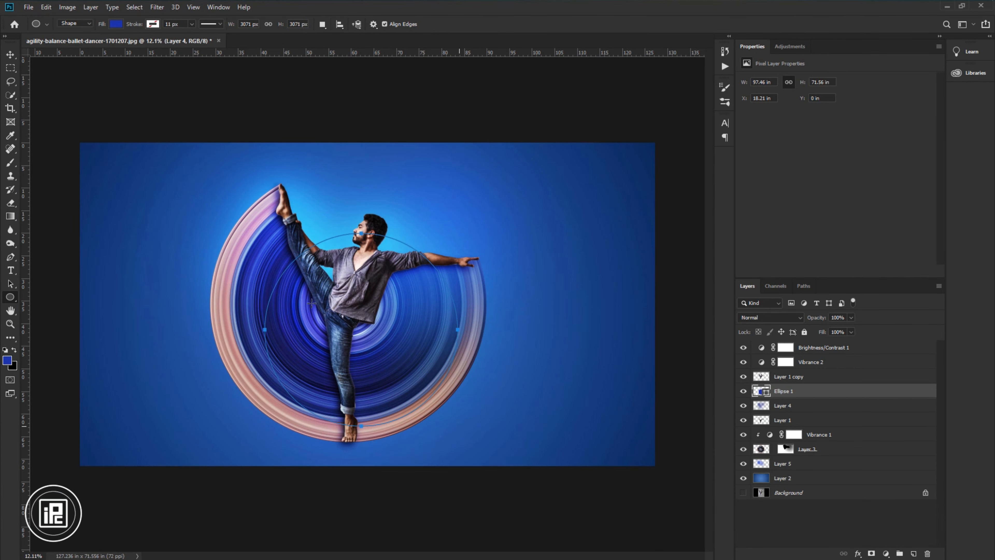
# Fill the new circle with black and return to the Move tool.
pyautogui.click(117, 24)
pyautogui.click(85, 79)
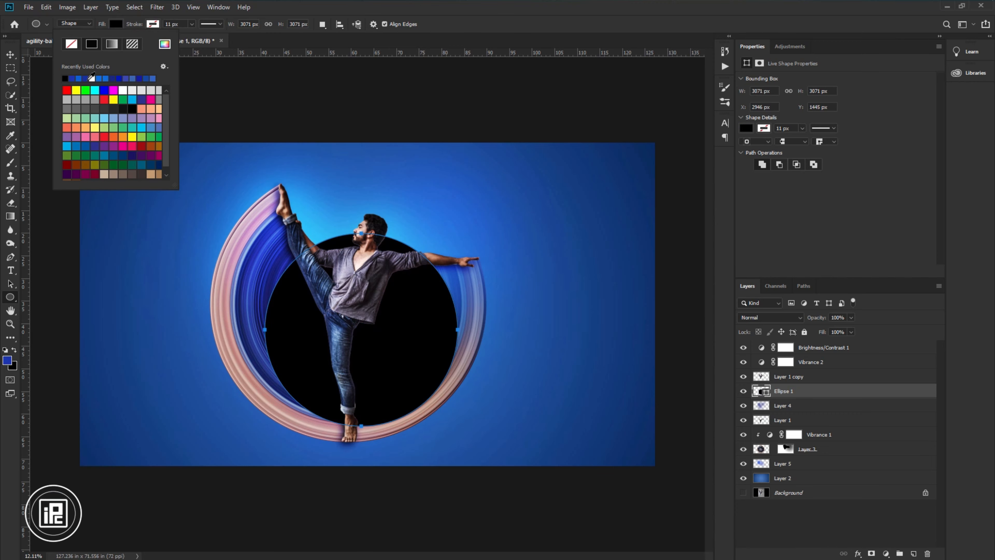
pyautogui.click(55, 96)
pyautogui.press('v')
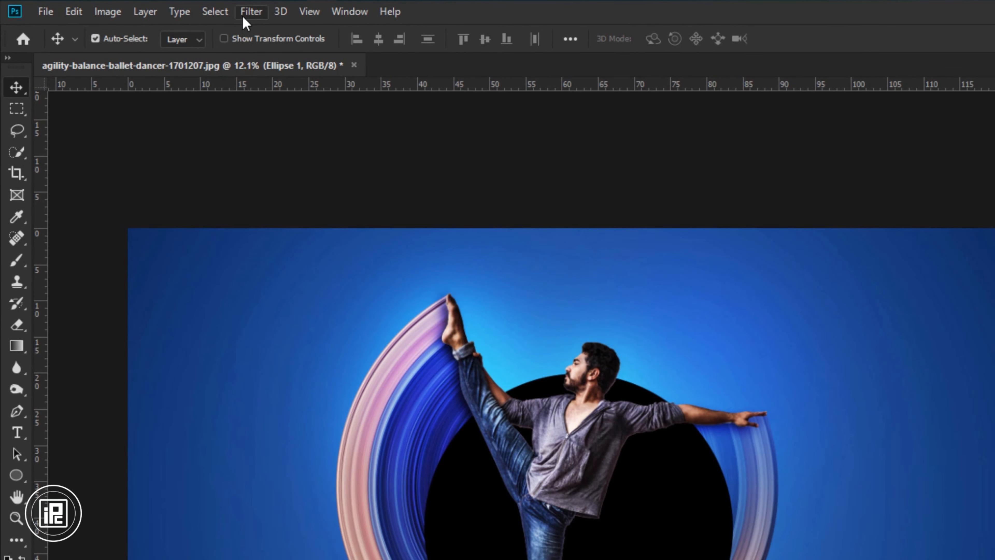
# Rasterize the black circle and apply a Gaussian Blur with a 723.7 px radius.
pyautogui.click(244, 17)
pyautogui.moveTo(304, 199)
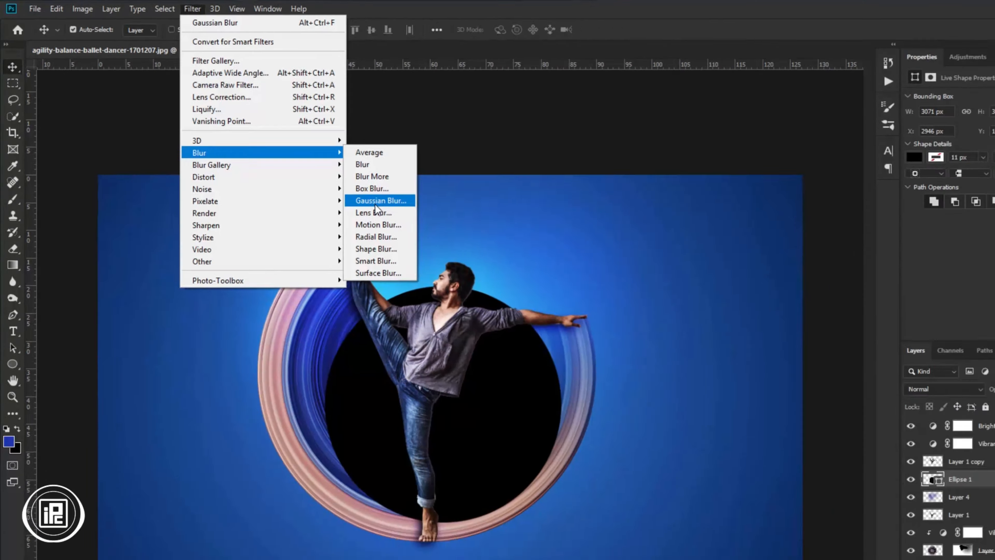
pyautogui.click(375, 203)
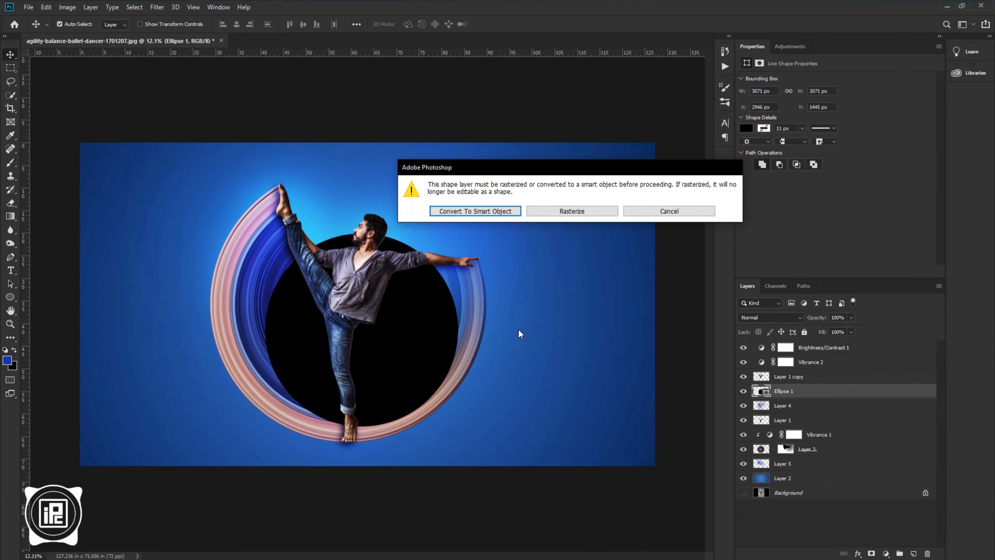
pyautogui.click(554, 213)
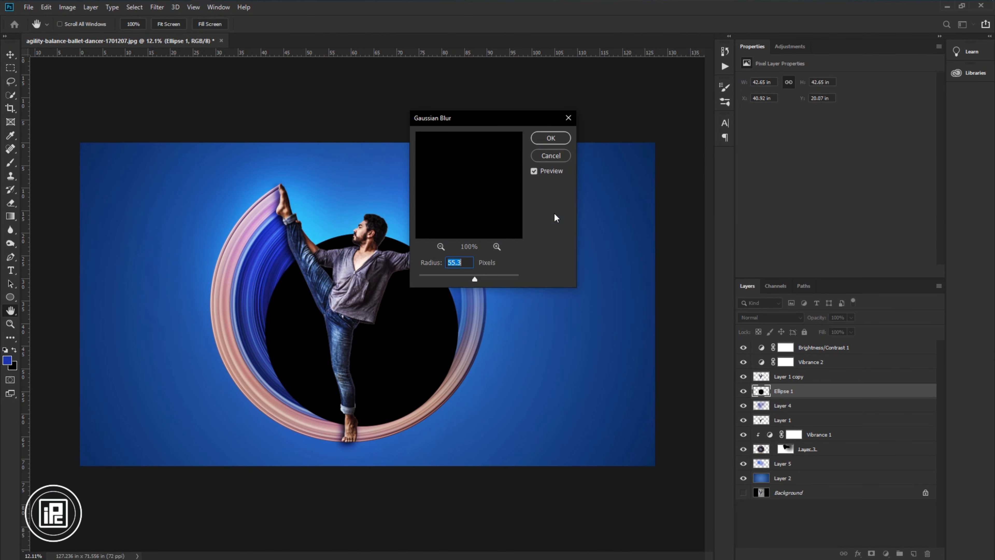
pyautogui.moveTo(475, 279); pyautogui.dragTo(514, 280)
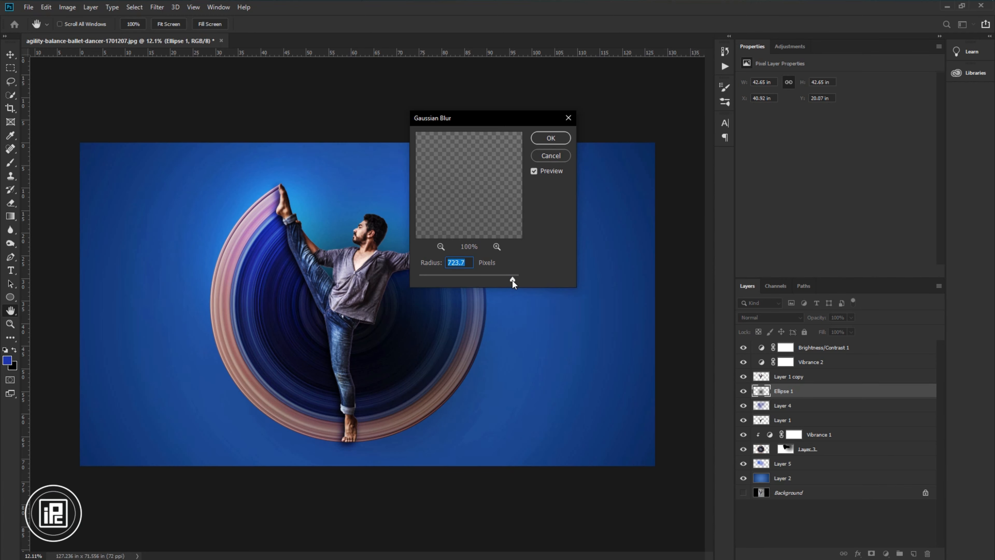
pyautogui.click(551, 138)
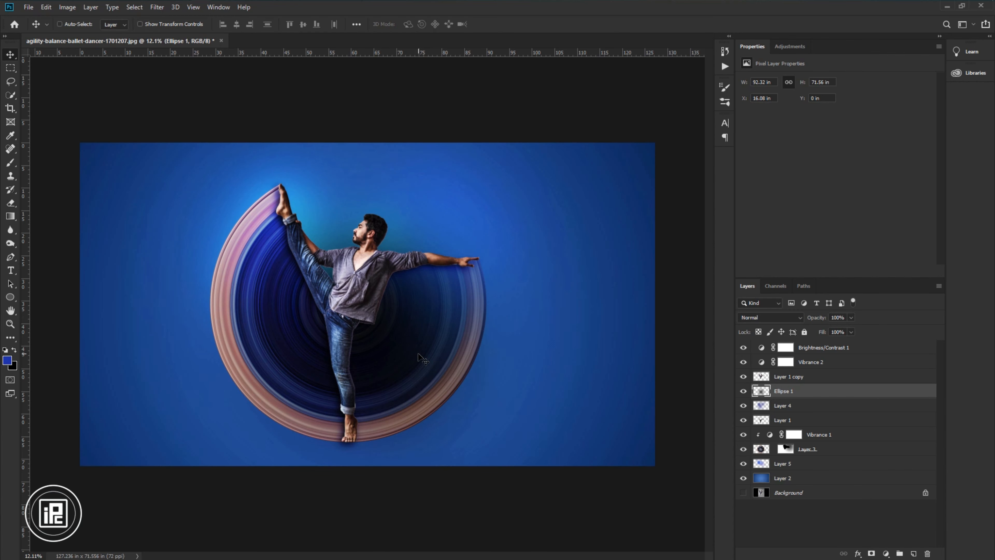
# Transform the blurred circle into a flat ground shadow under the standing foot, 6.74% high and 129.68% wide.
pyautogui.hotkey('ctrl', 't')
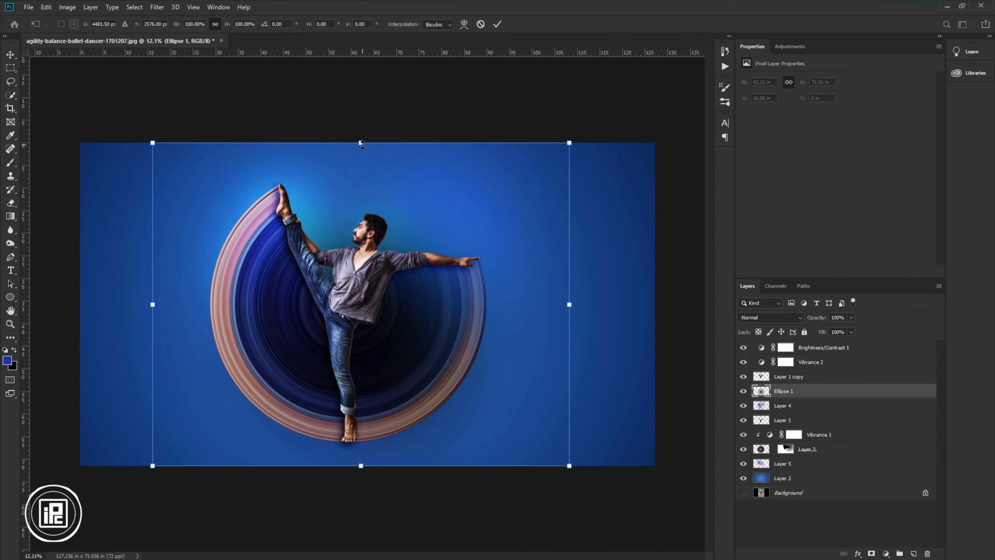
pyautogui.moveTo(361, 143); pyautogui.dragTo(350, 434)
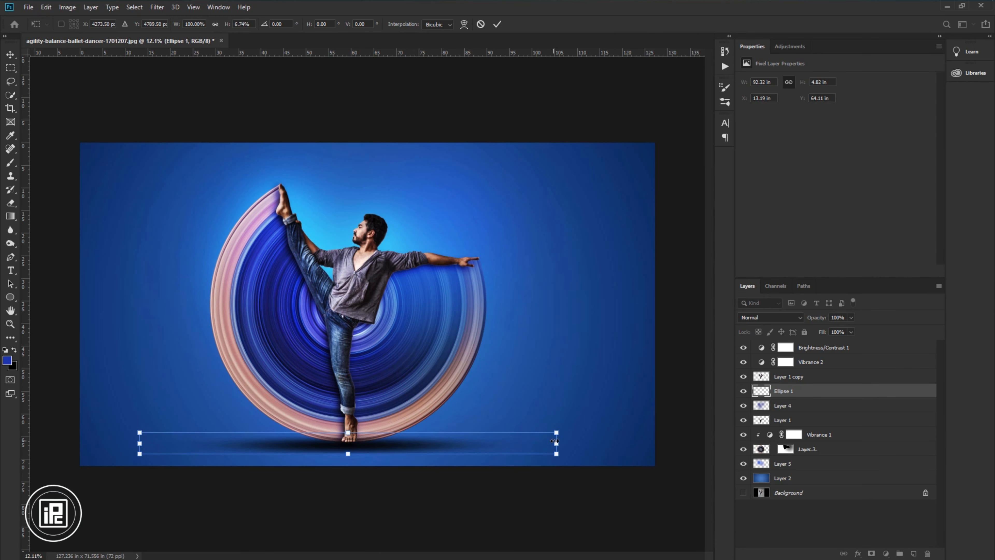
pyautogui.moveTo(557, 443); pyautogui.dragTo(496, 447)
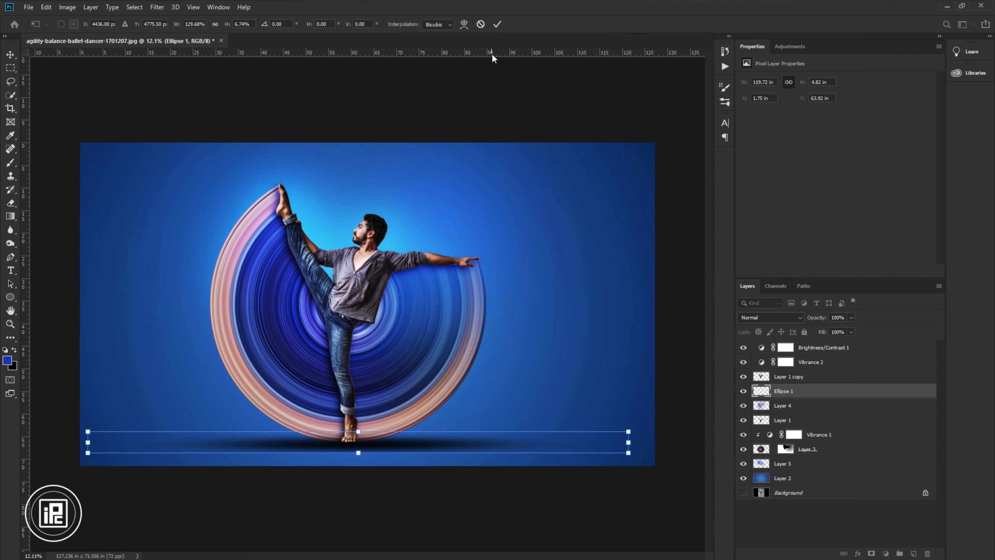
pyautogui.press('Return')
# Place the Ellipse 1 shadow layer below Layer 3 and lower its opacity to 59%.
pyautogui.moveTo(834, 399); pyautogui.dragTo(818, 456)
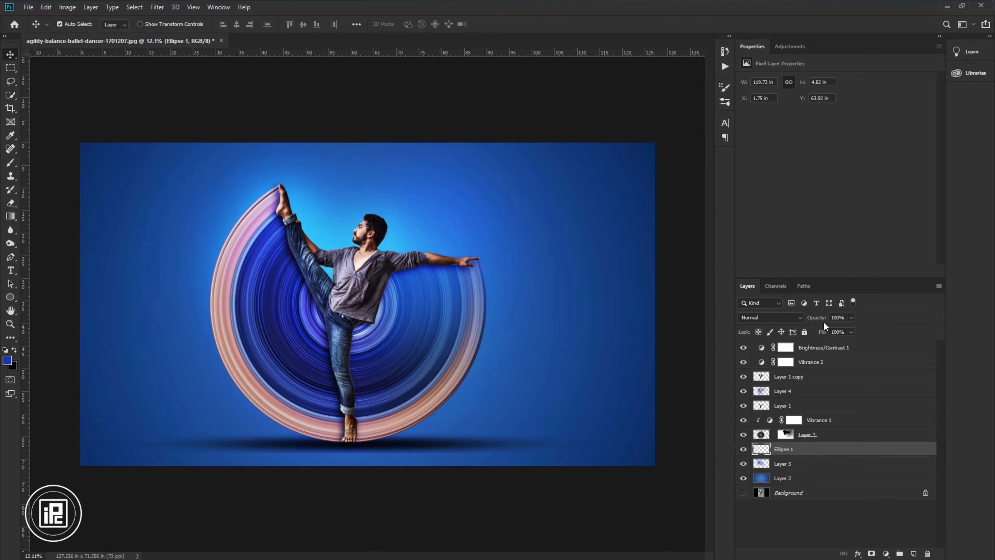
pyautogui.moveTo(817, 321); pyautogui.dragTo(797, 325)
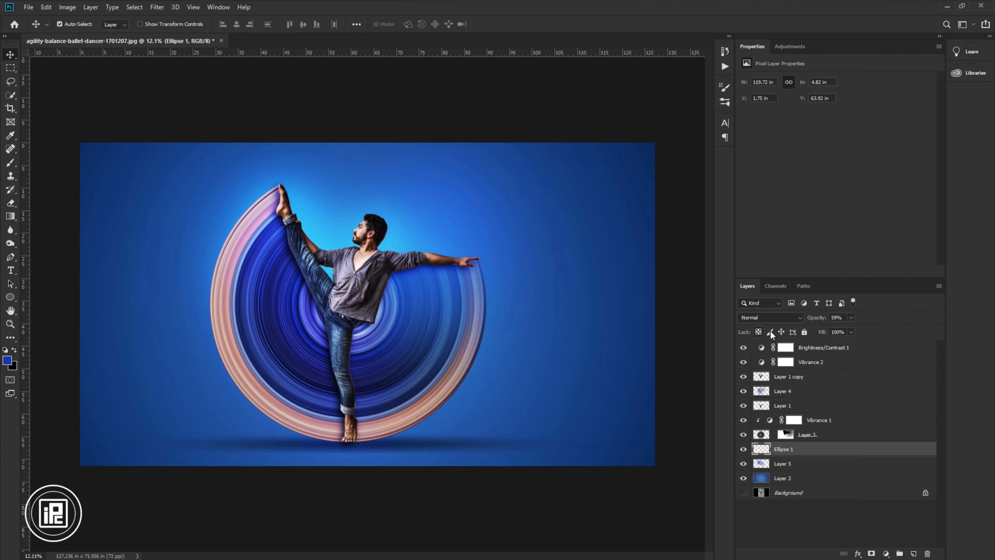
pyautogui.scroll(-1, 330, 352)
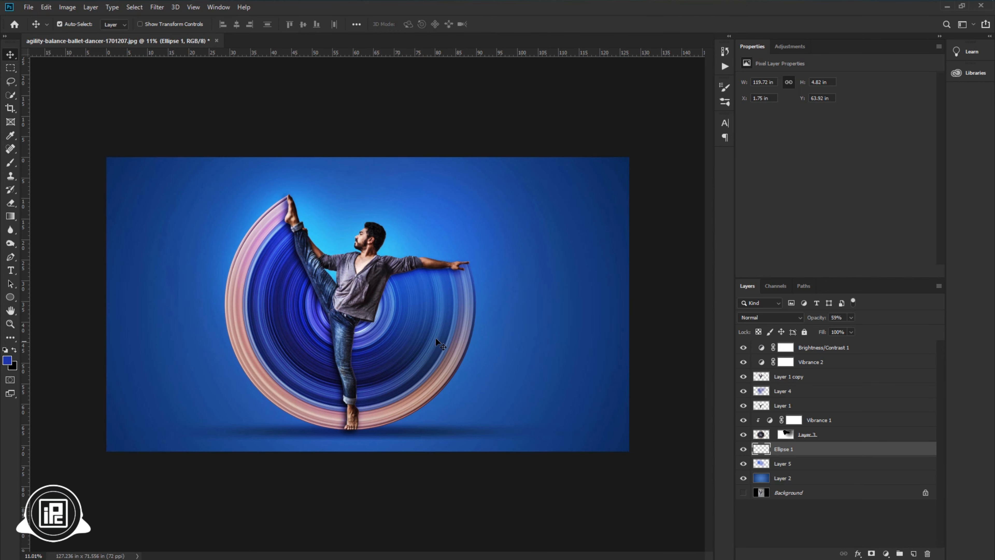
pyautogui.scroll(4, 337, 288)
pyautogui.scroll(-1, 340, 291)
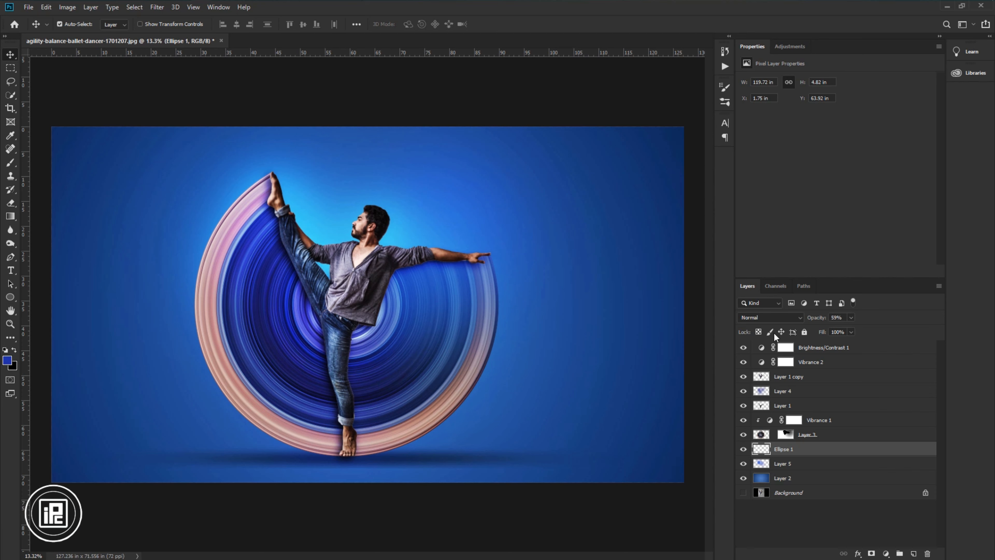
# Stamp all visible layers into a new merged layer above Brightness/Contrast 1 and duplicate it.
pyautogui.click(829, 350)
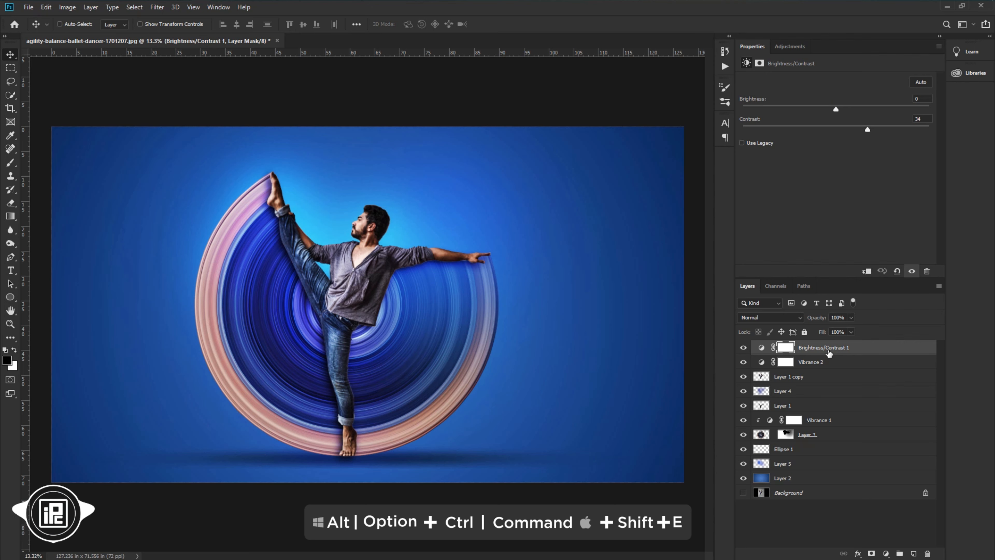
pyautogui.hotkey('ctrl', 'alt', 'shift', 'e')
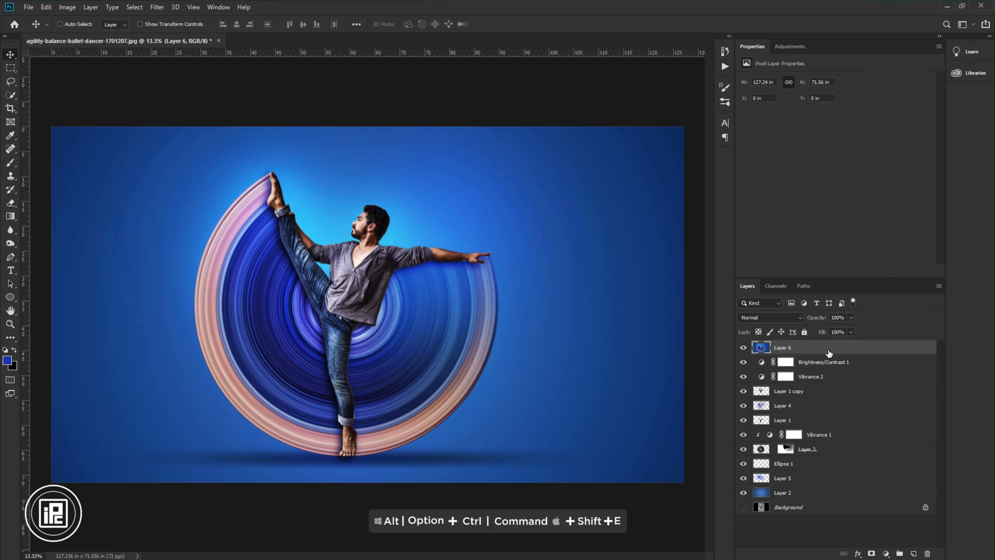
pyautogui.hotkey('ctrl', 'j')
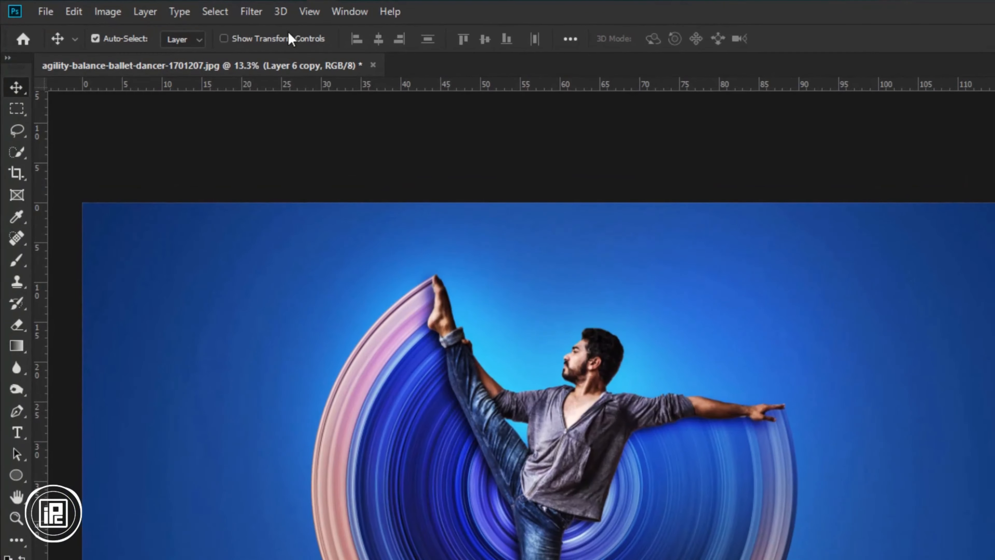
# Apply a High Pass filter with a 7.8 px radius to Layer 6 copy.
pyautogui.click(158, 8)
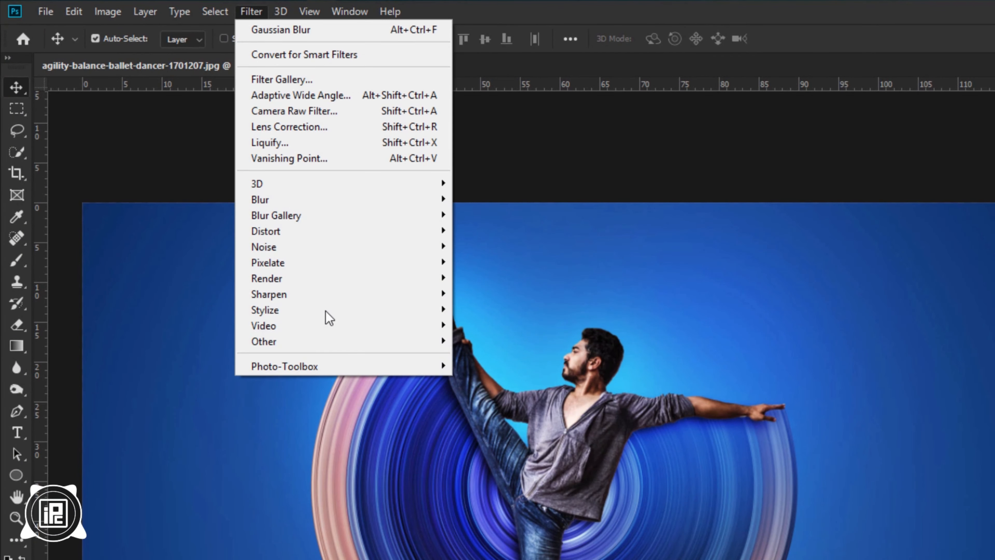
pyautogui.moveTo(326, 342)
pyautogui.click(488, 356)
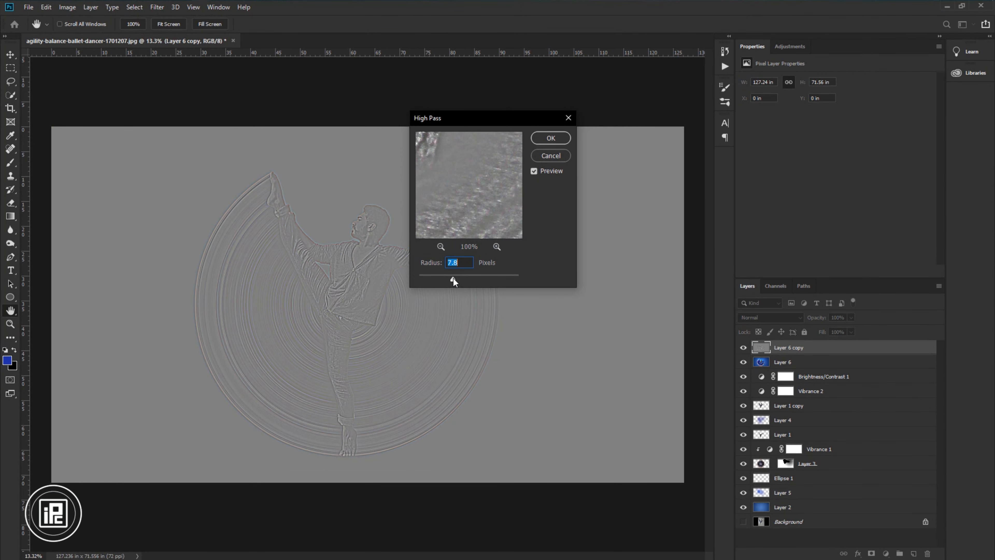
pyautogui.click(550, 138)
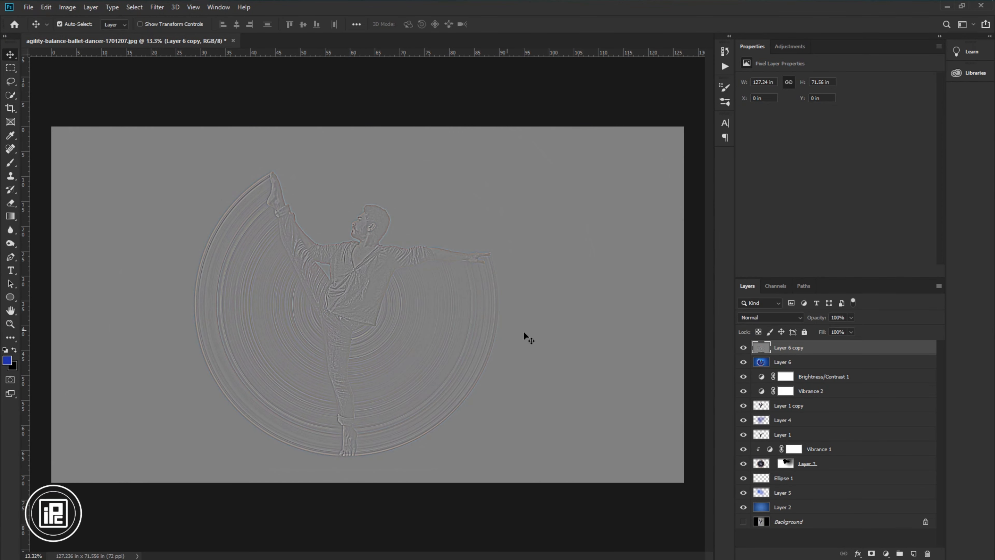